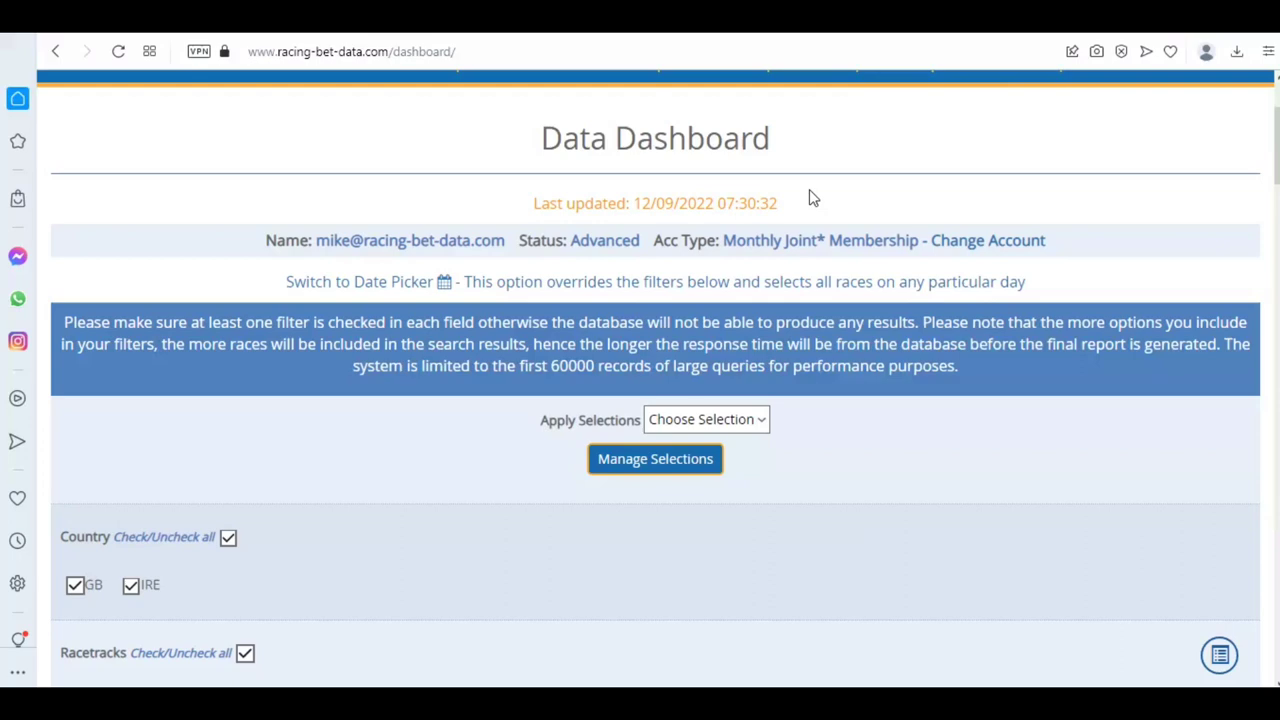
# Step: Switch to the Excel workbook and look through its Pivot, Analysis, Data and Today sheets
pyautogui.hotkey('alt', 'Tab')
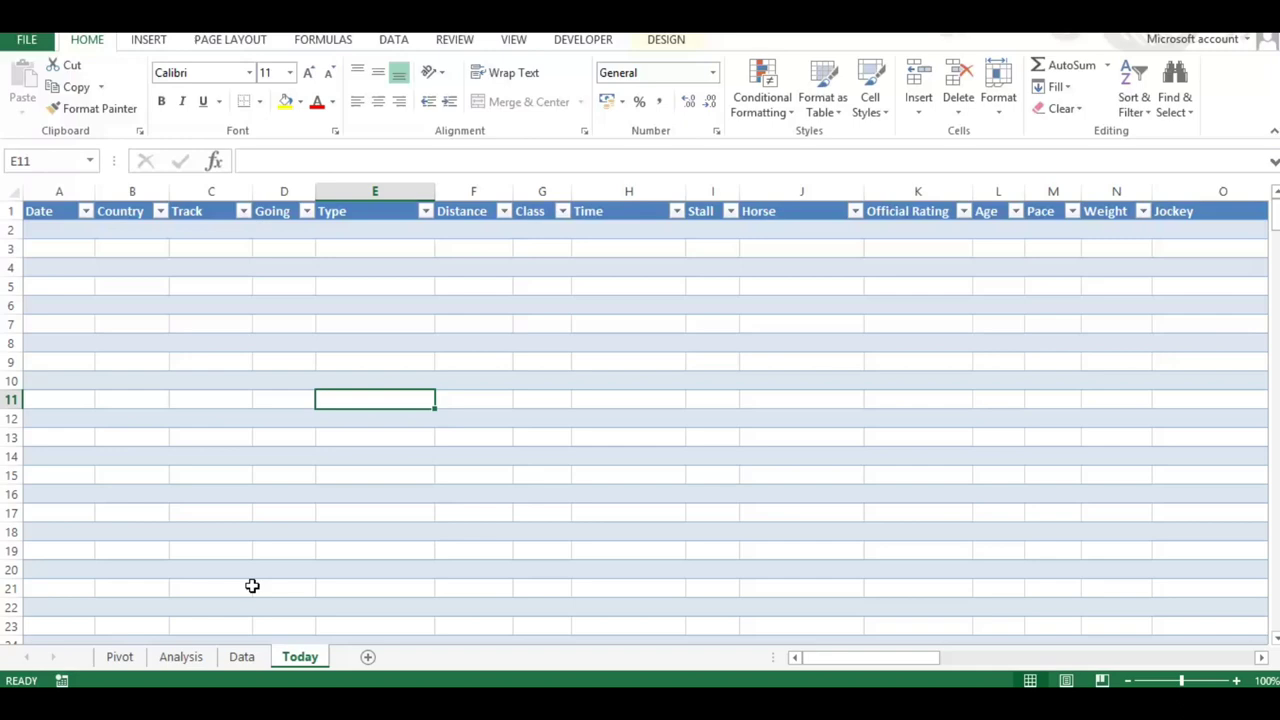
pyautogui.click(120, 656)
pyautogui.click(181, 657)
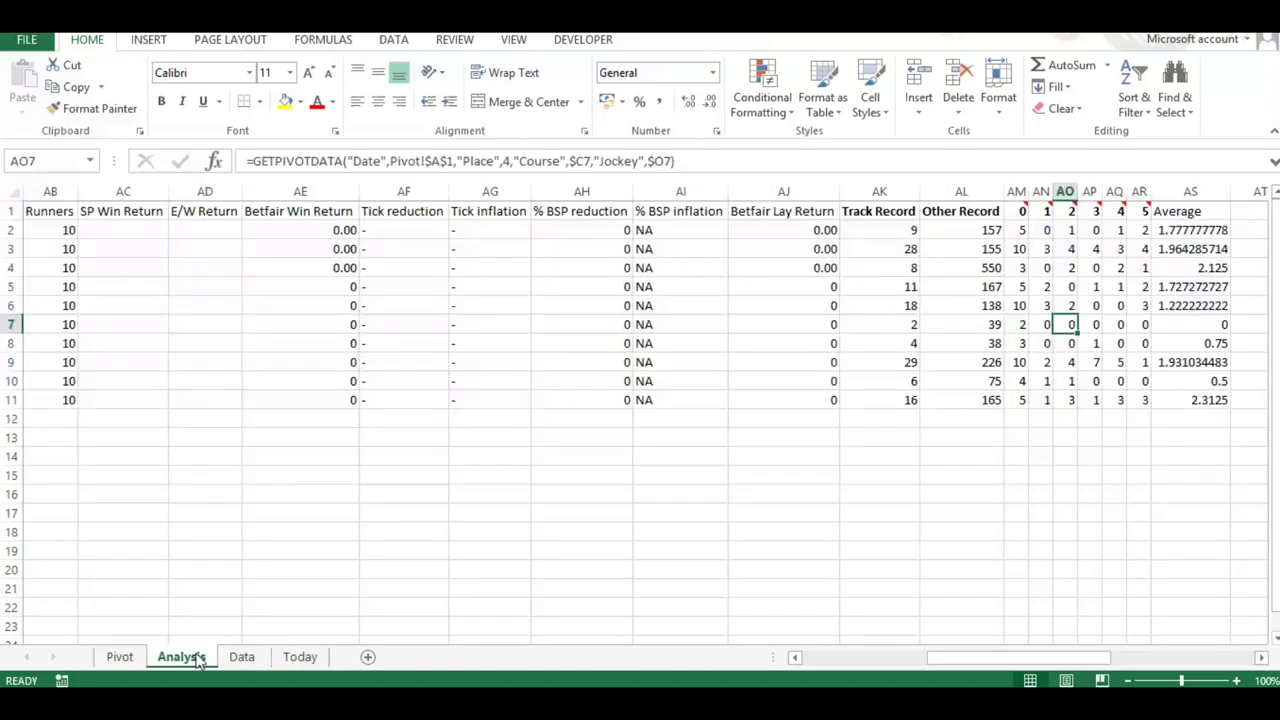
pyautogui.click(232, 660)
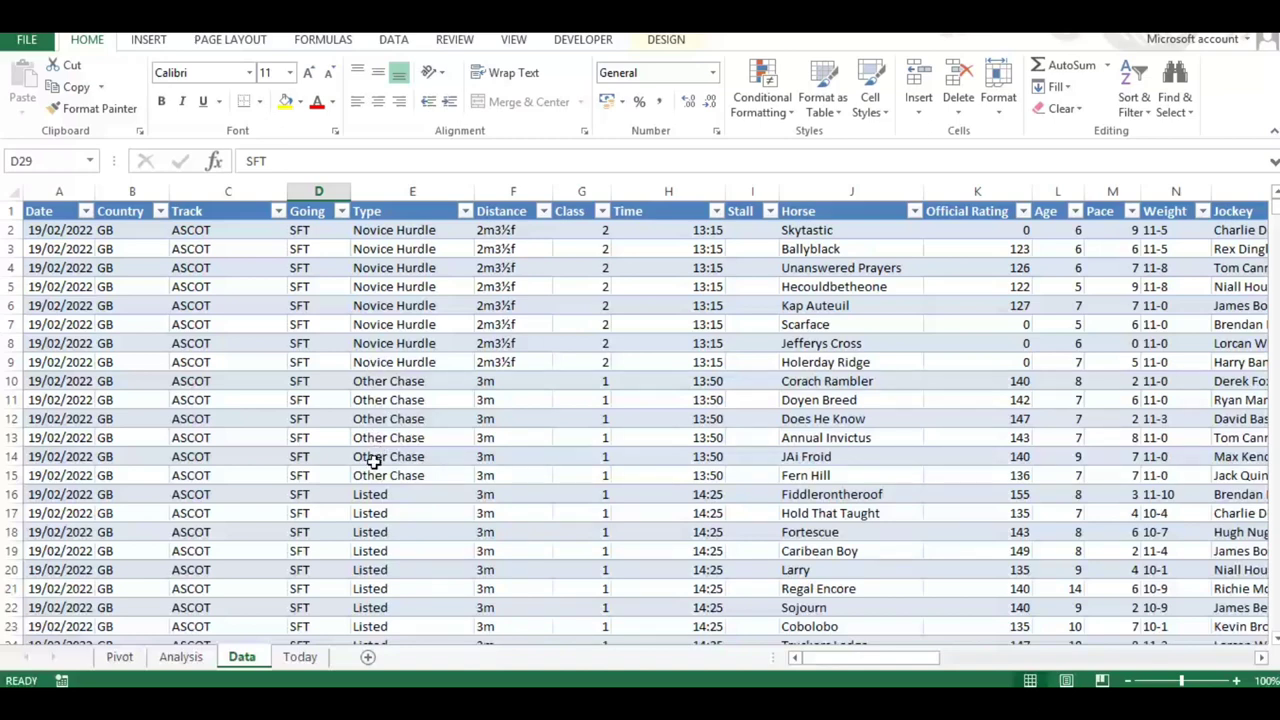
pyautogui.click(300, 657)
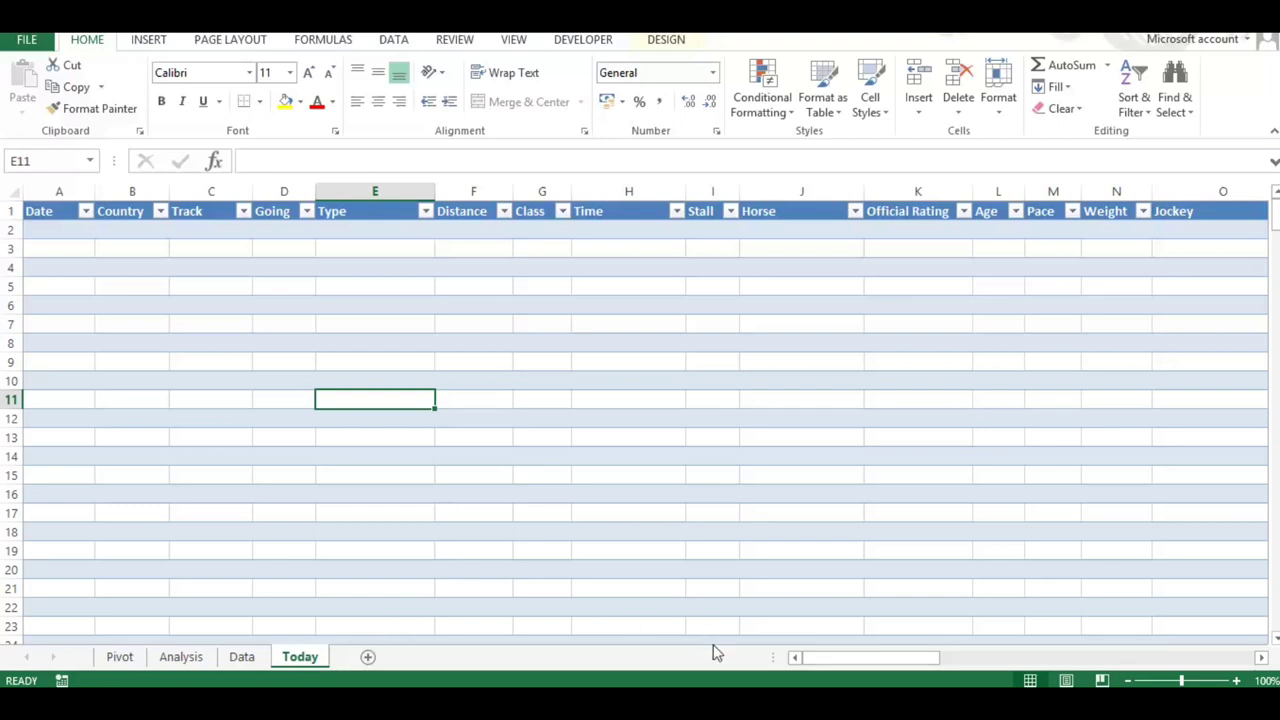
# Step: Switch to the racing-bet-data.com dashboard in the browser and limit the Year filter to 2022 only
pyautogui.moveTo(543, 712)
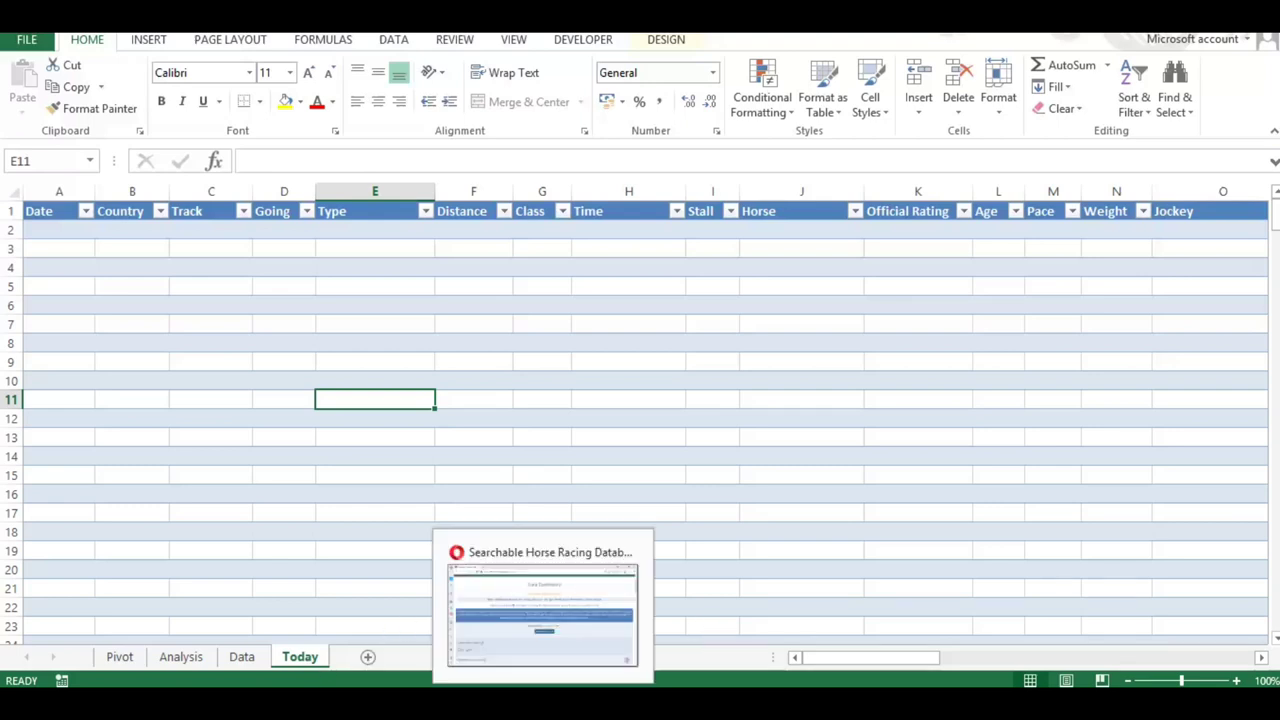
pyautogui.click(600, 643)
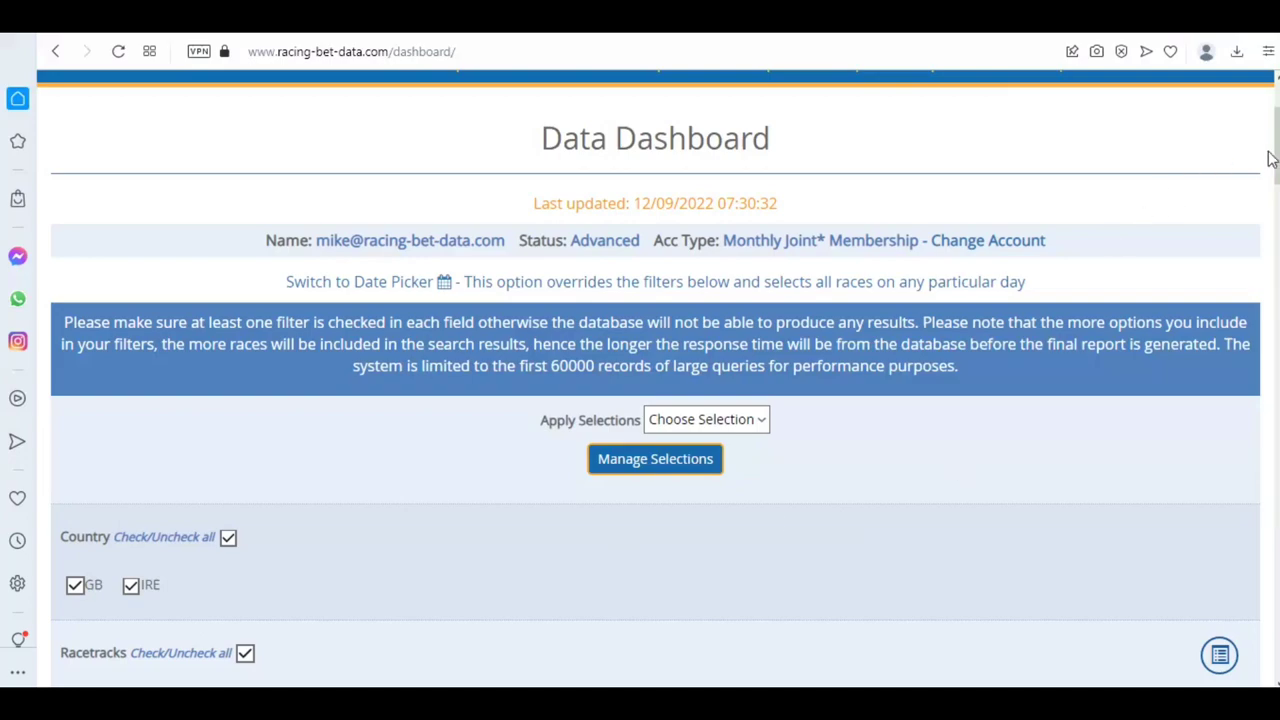
pyautogui.moveTo(1268, 158); pyautogui.dragTo(1217, 594)
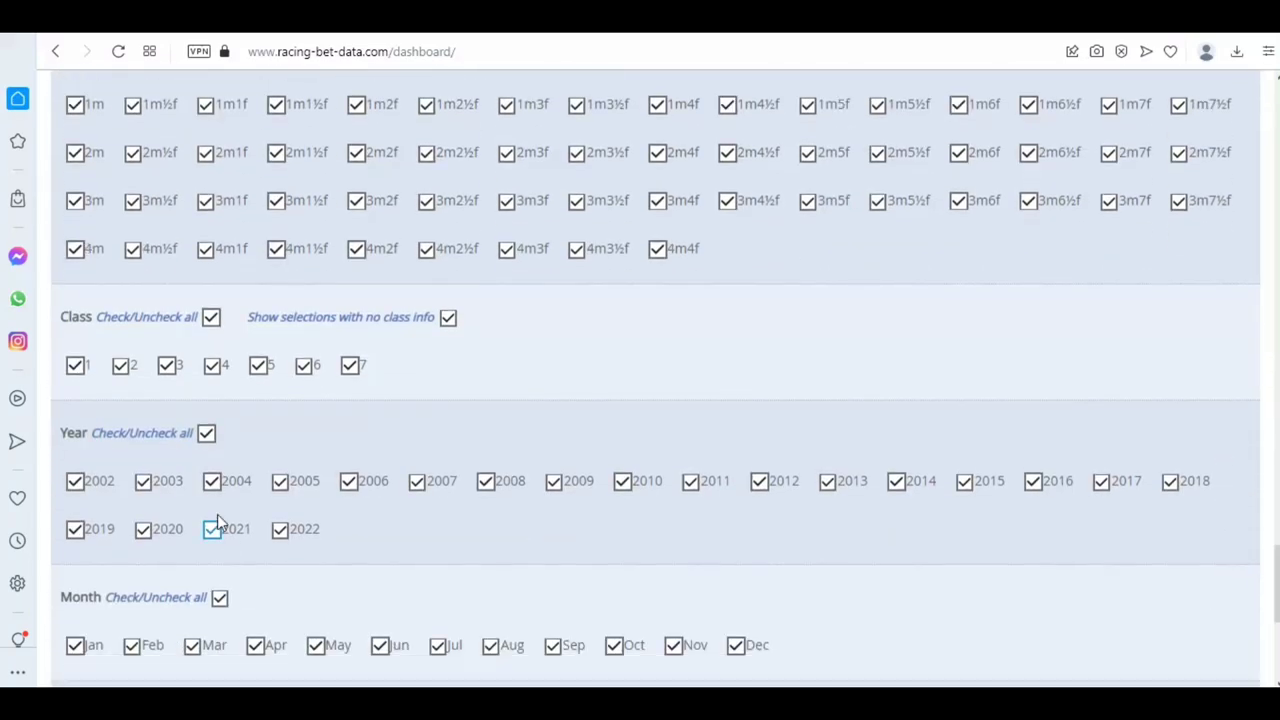
pyautogui.click(206, 433)
pyautogui.click(280, 529)
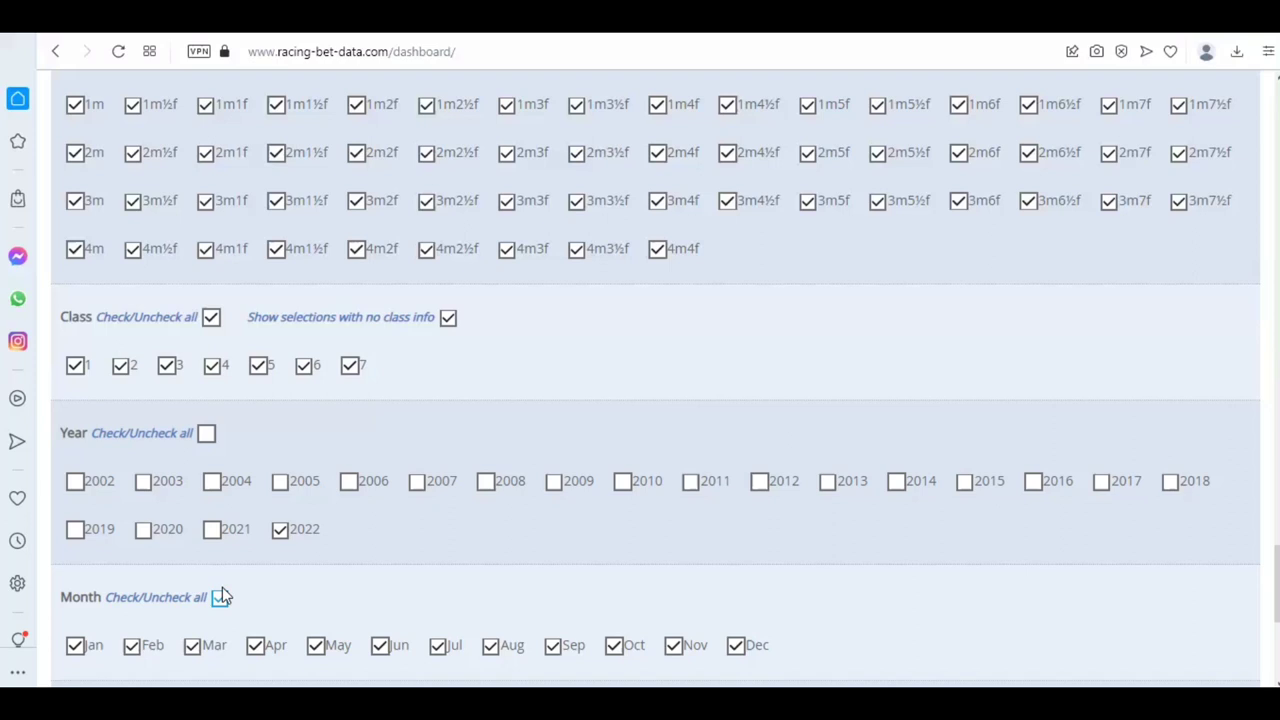
pyautogui.click(222, 592)
pyautogui.scroll(-2, 226, 560)
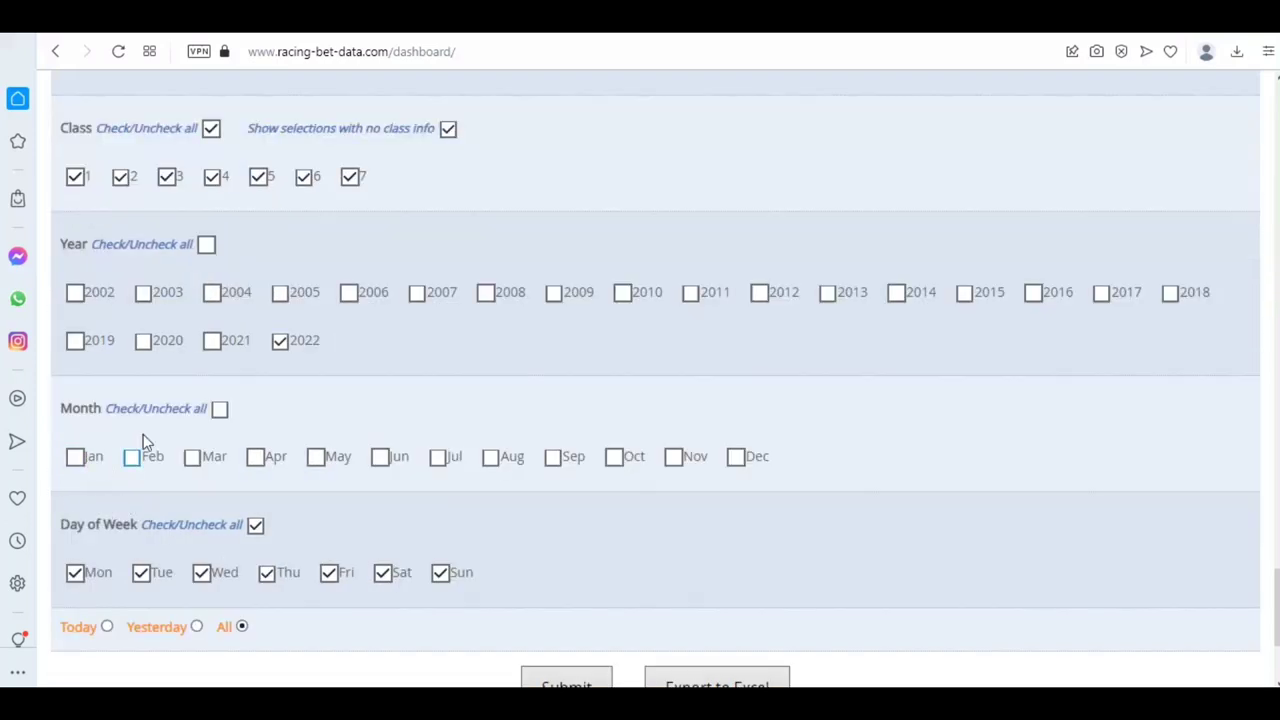
pyautogui.click(220, 409)
# Step: Restrict the dashboard's race selection to Today and switch back to the Excel workbook
pyautogui.scroll(-1, 403, 482)
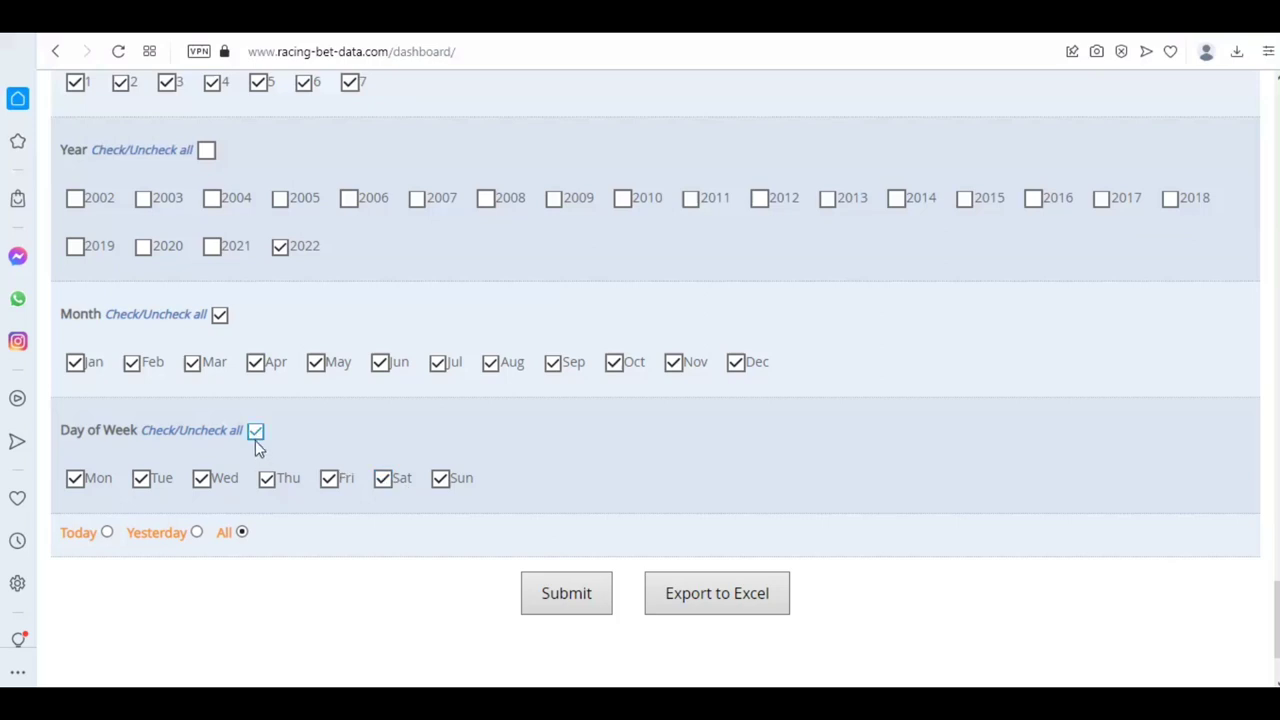
pyautogui.click(107, 533)
pyautogui.moveTo(718, 710)
pyautogui.click(761, 597)
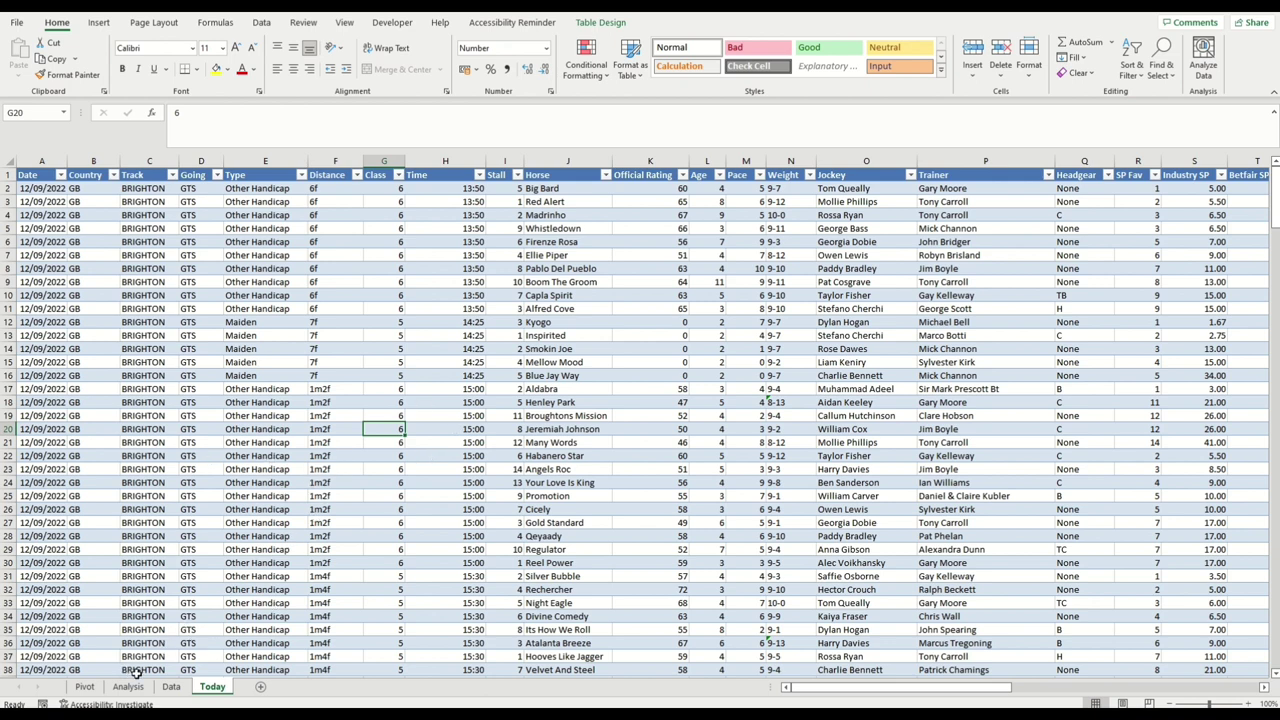
# Step: Inspect the source range of the pivot table on the Pivot sheet and view the Data sheet it draws on
pyautogui.click(84, 686)
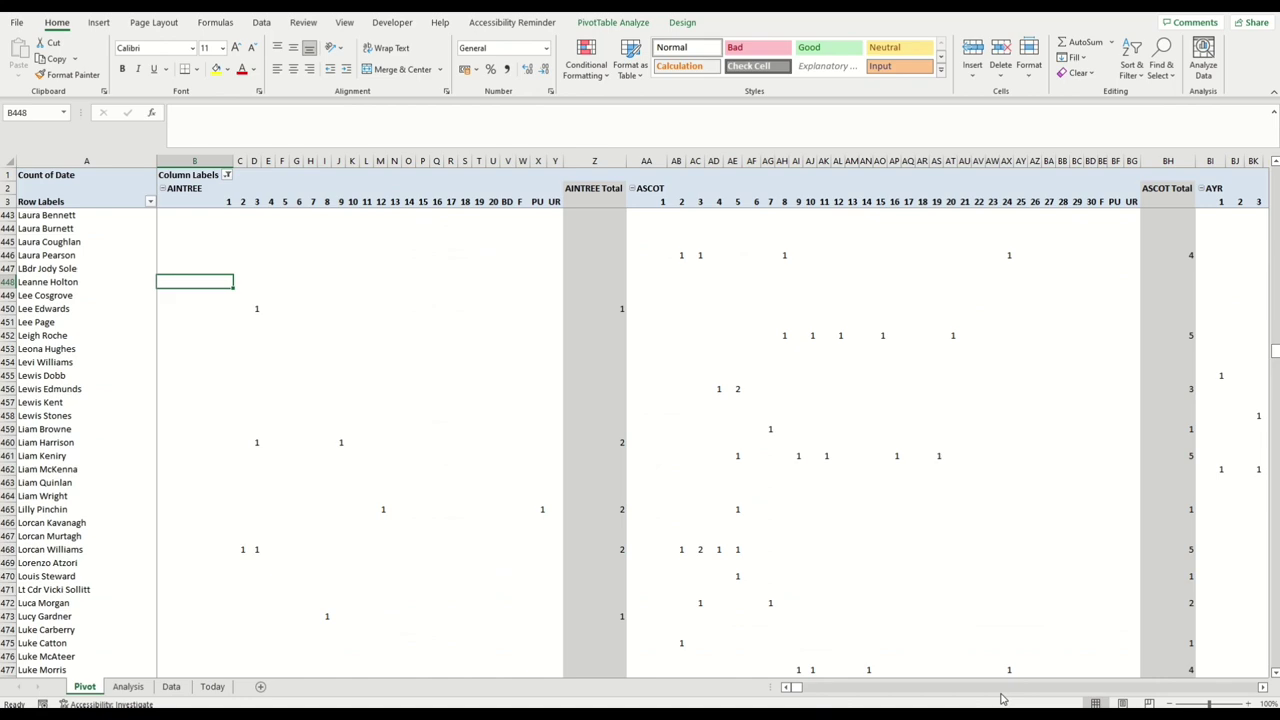
pyautogui.moveTo(800, 693); pyautogui.dragTo(750, 692)
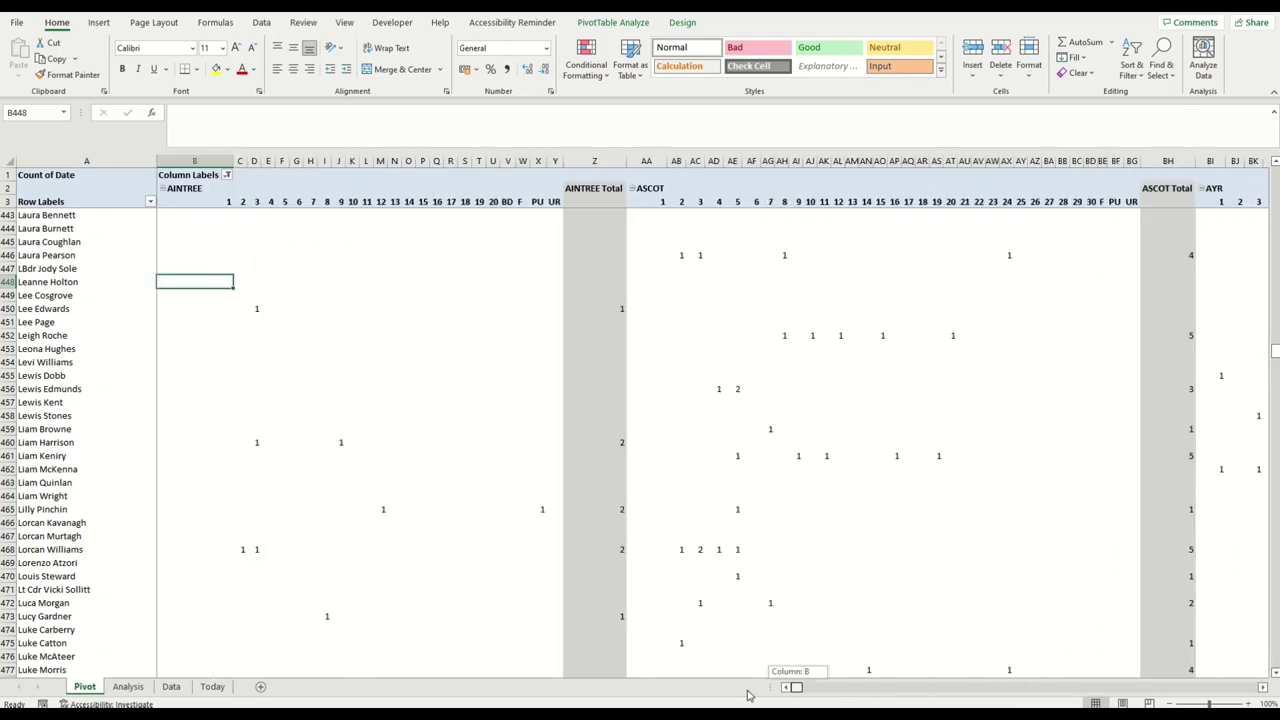
pyautogui.click(394, 401)
pyautogui.click(605, 22)
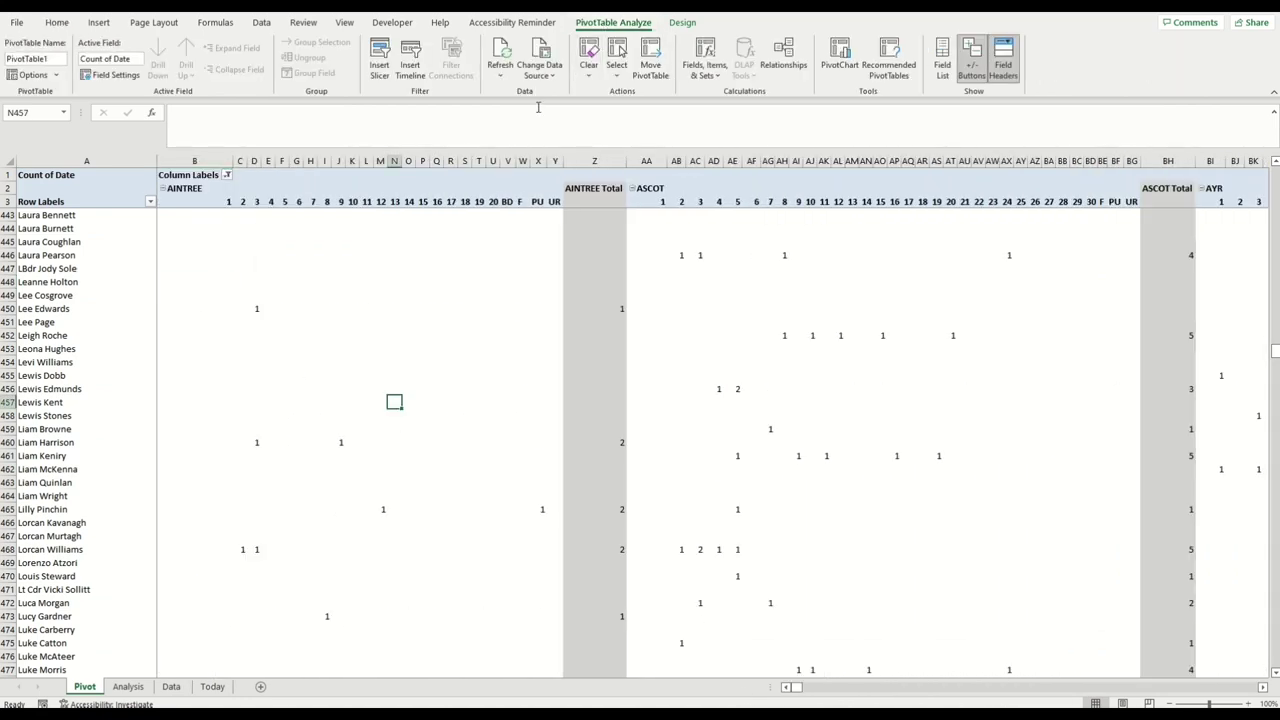
pyautogui.click(540, 72)
pyautogui.click(560, 100)
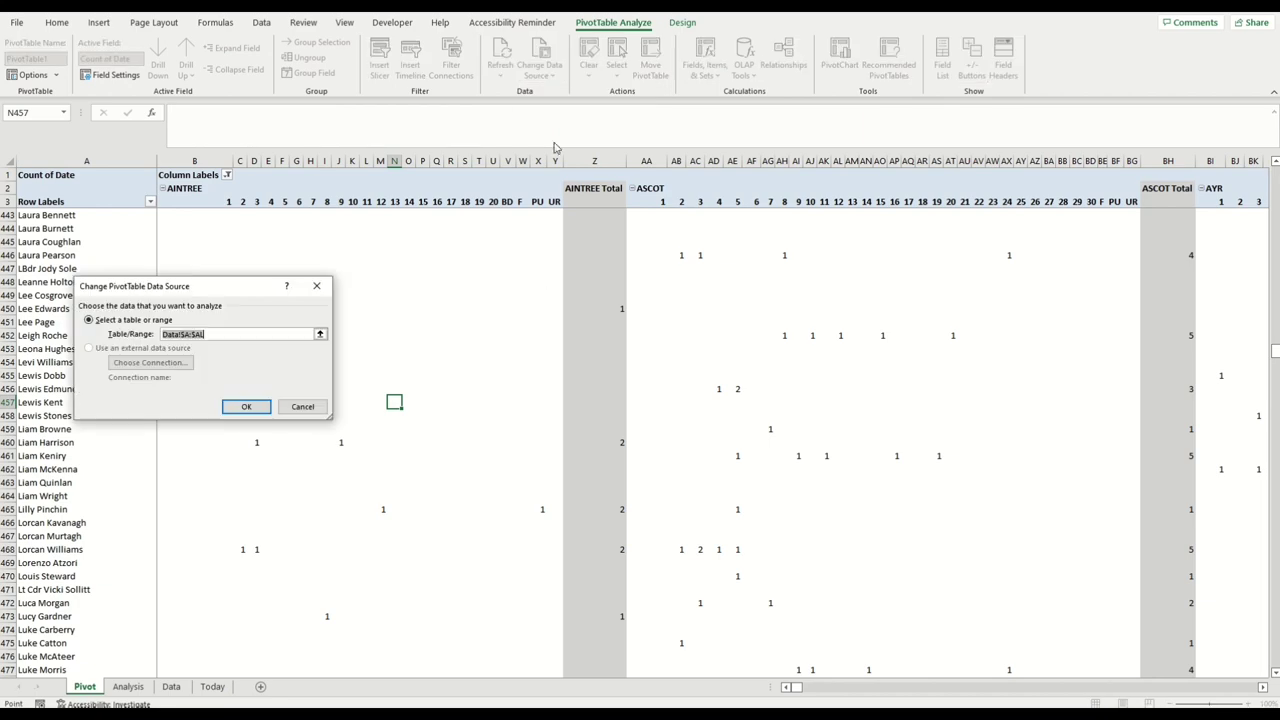
pyautogui.click(302, 406)
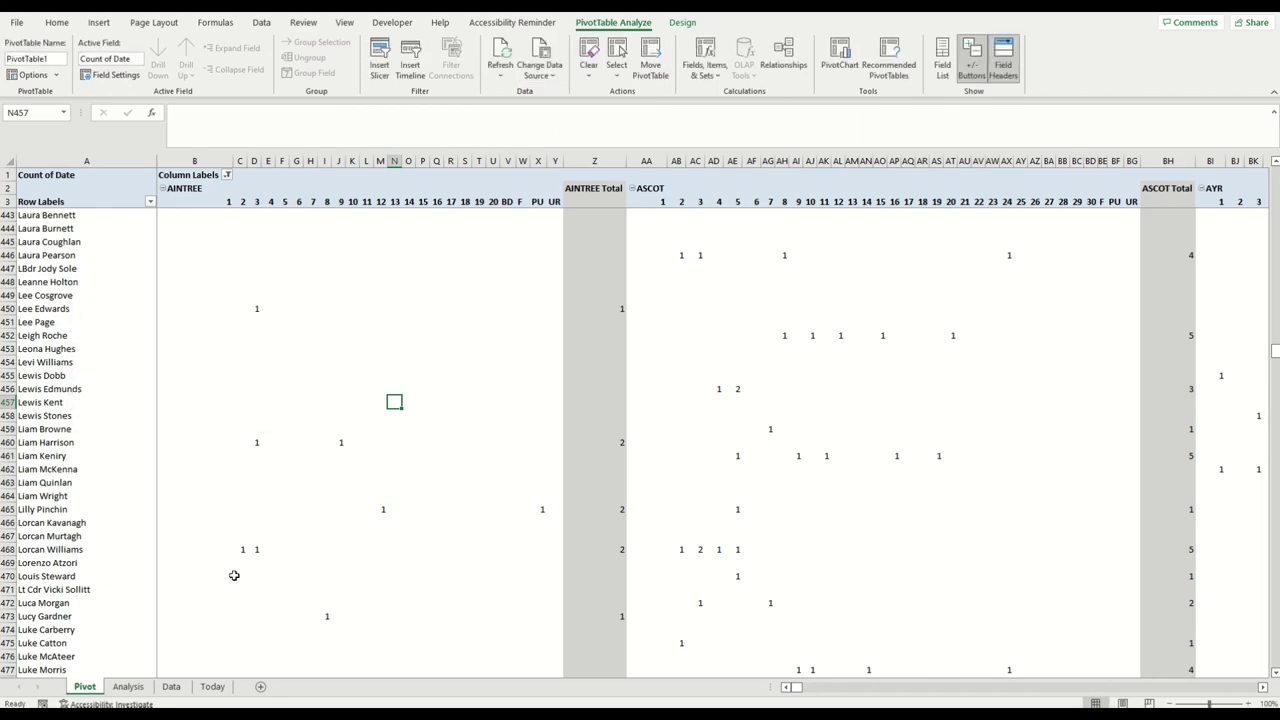
pyautogui.click(176, 688)
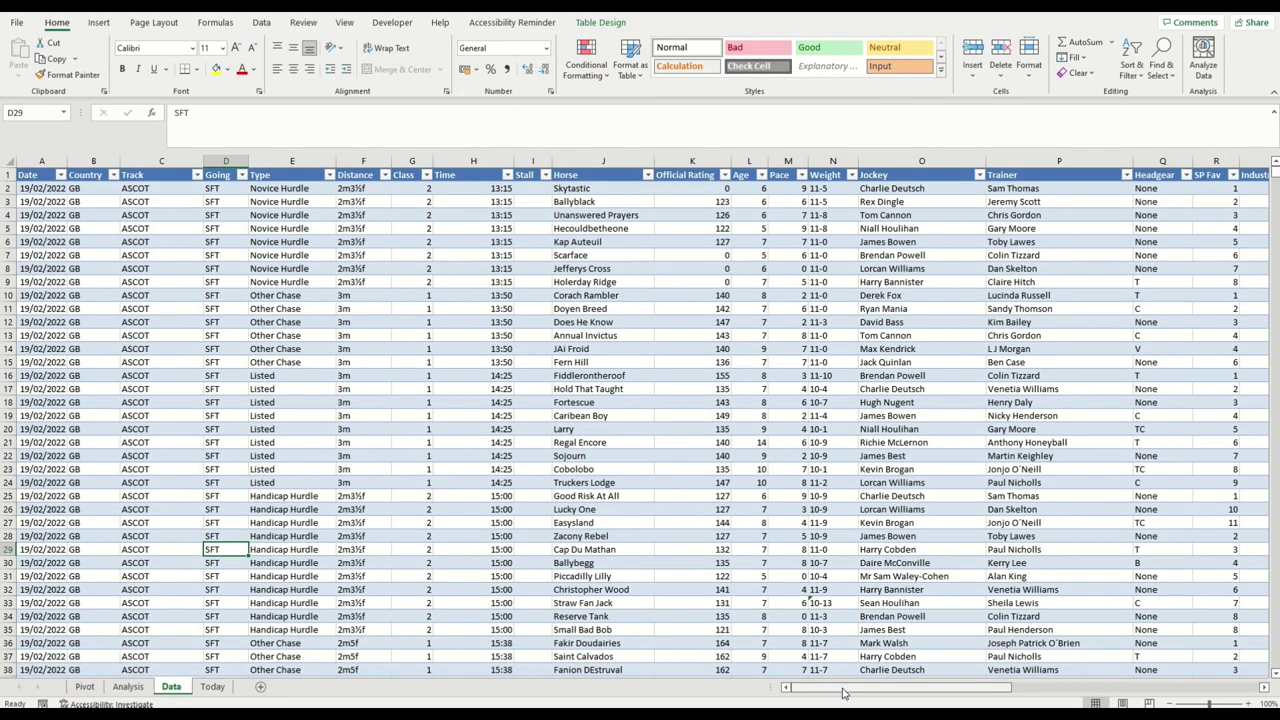
pyautogui.moveTo(848, 690)
pyautogui.mouseDown()
pyautogui.moveTo(1108, 692)
pyautogui.moveTo(853, 690)
pyautogui.mouseUp()
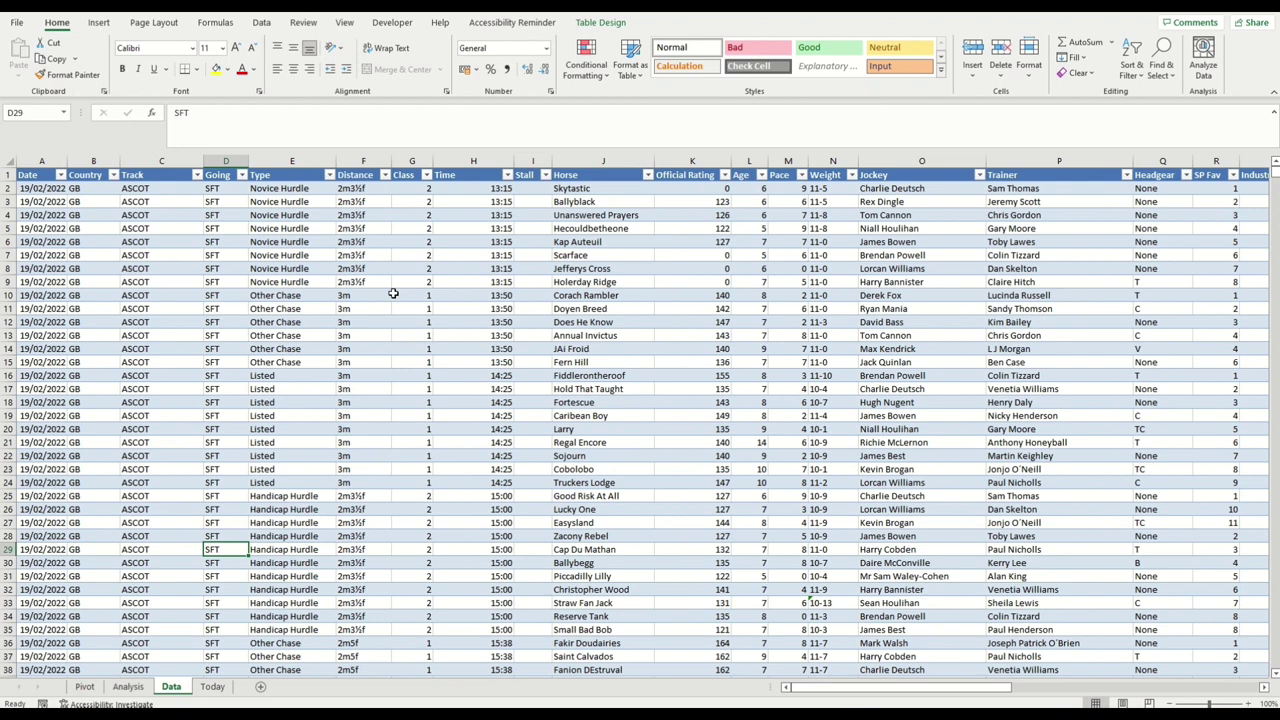
# Step: Display the pivot table's field list, review the fields used for rows, columns and values, and close it
pyautogui.click(84, 687)
pyautogui.rightClick(240, 348)
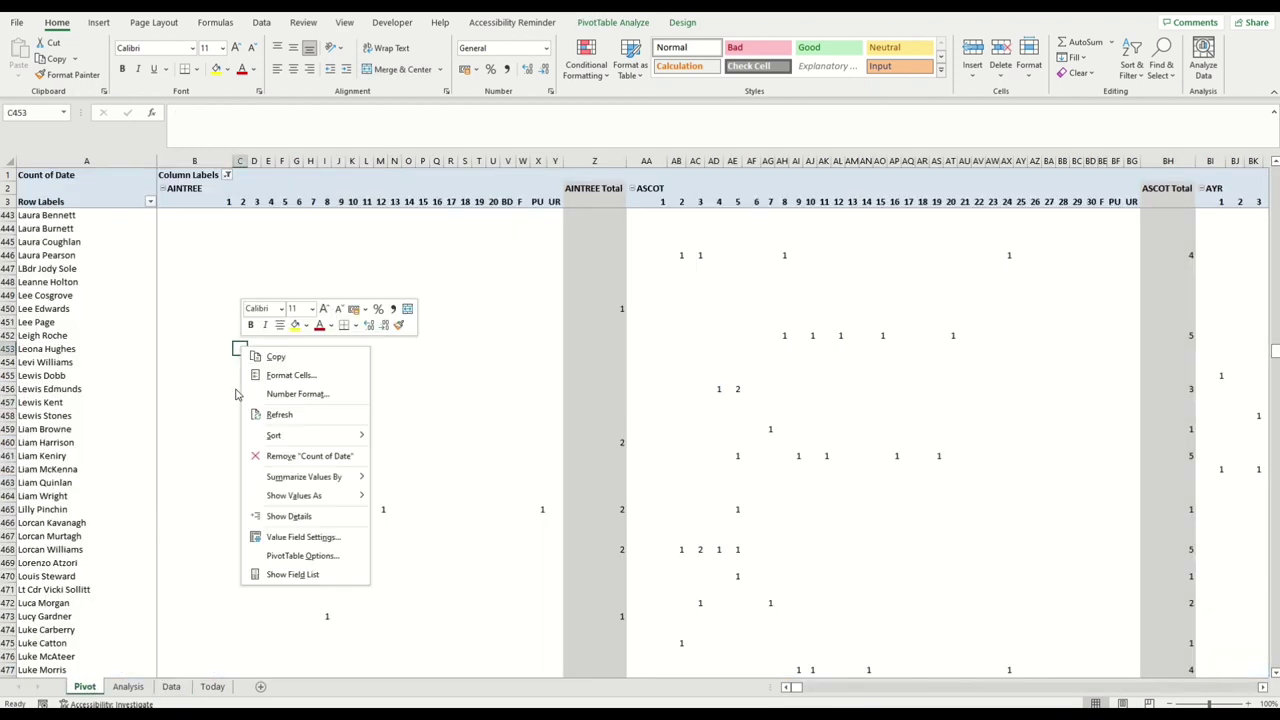
pyautogui.click(309, 573)
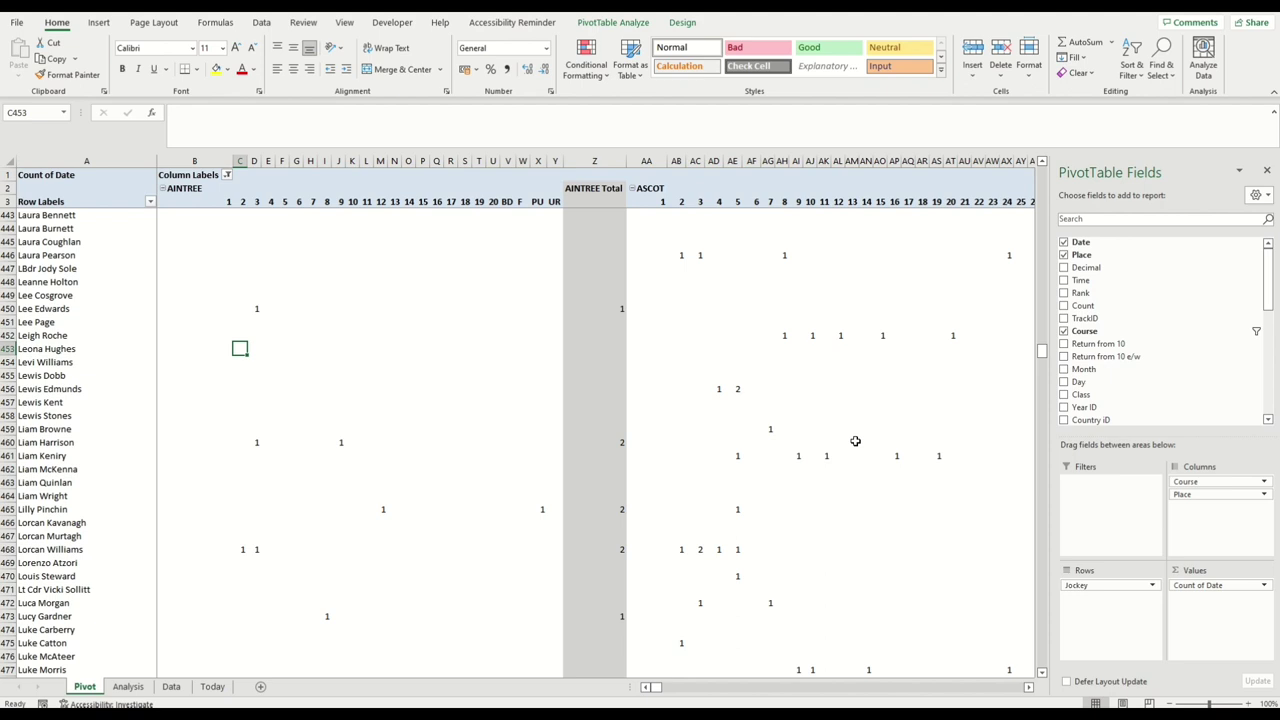
pyautogui.click(1267, 171)
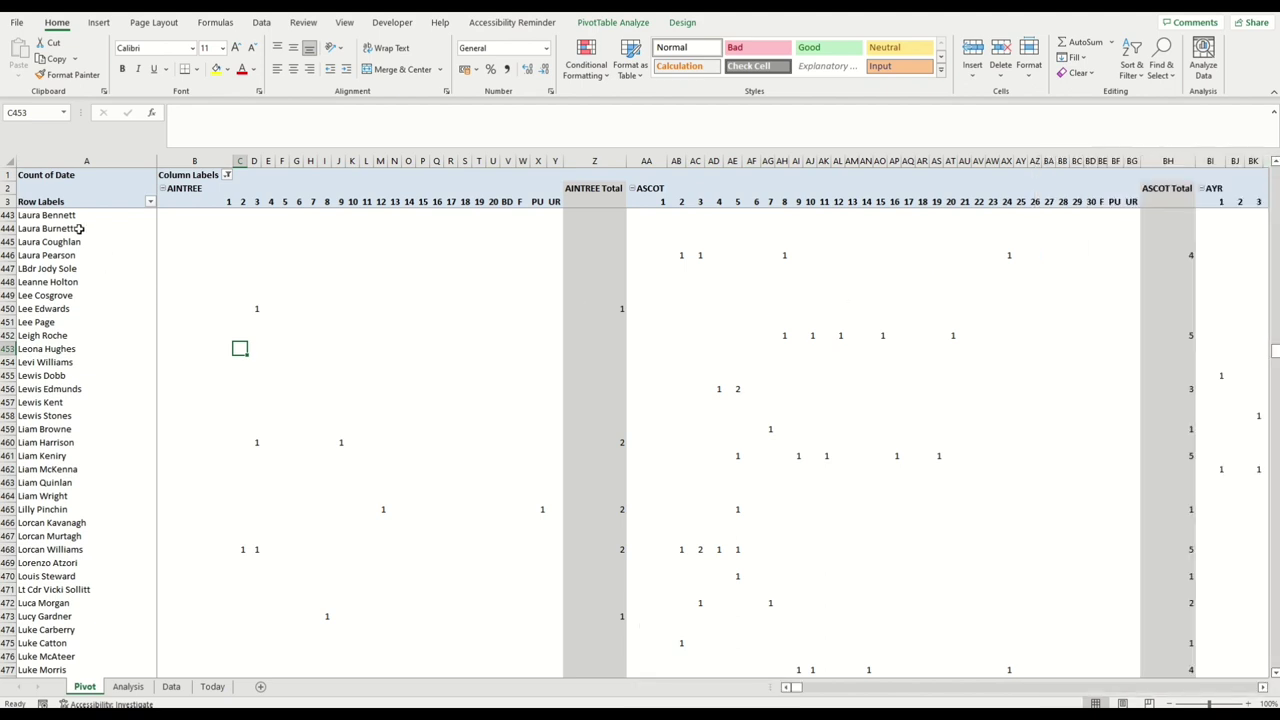
# Step: Look further down the pivot's jockey rows and recheck in the field list which field supplies them
pyautogui.moveTo(1274, 351); pyautogui.dragTo(1240, 654)
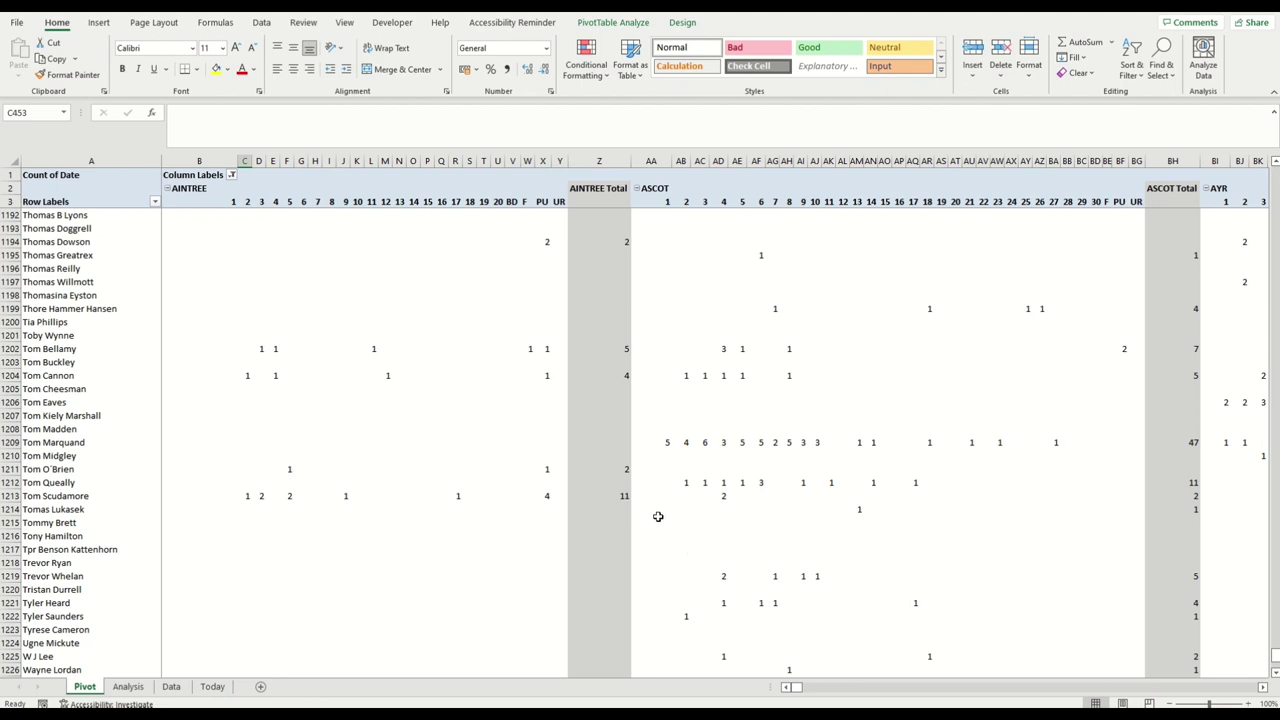
pyautogui.moveTo(658, 517)
pyautogui.rightClick(528, 430)
pyautogui.click(622, 662)
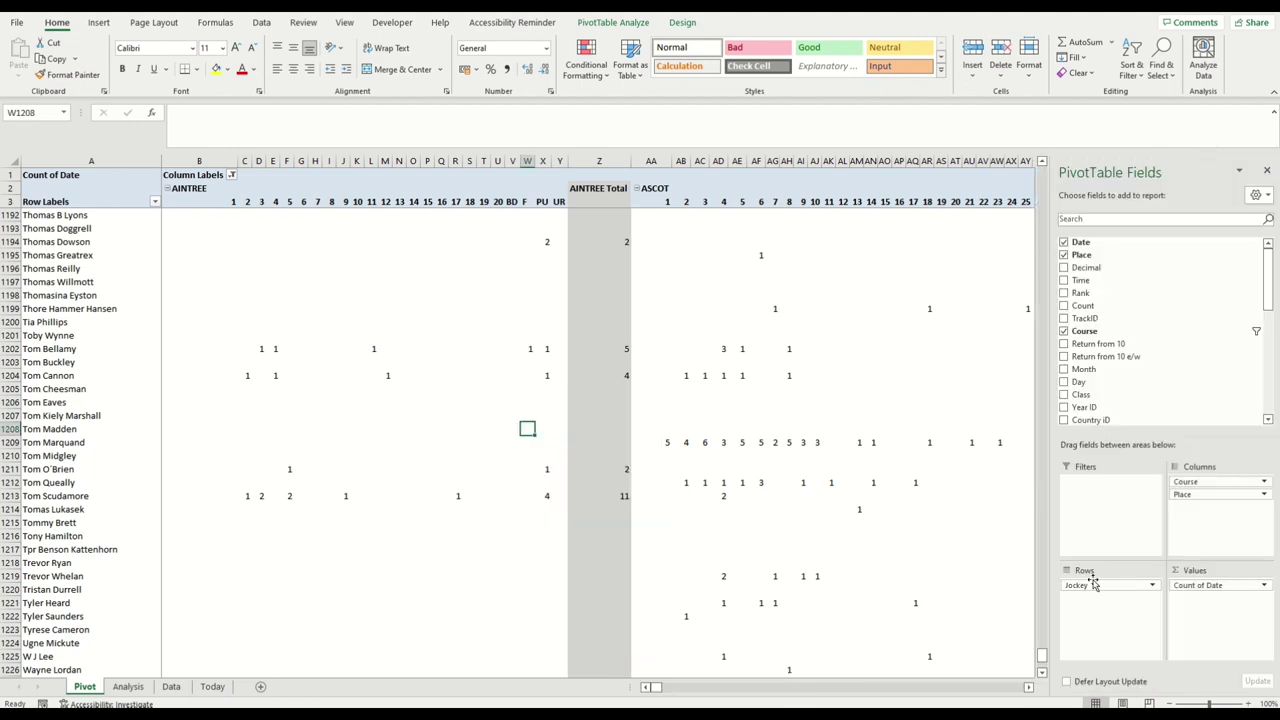
pyautogui.click(1267, 173)
# Step: Check the Course subtotal setting on the pivot's AINTREE column label
pyautogui.click(203, 191)
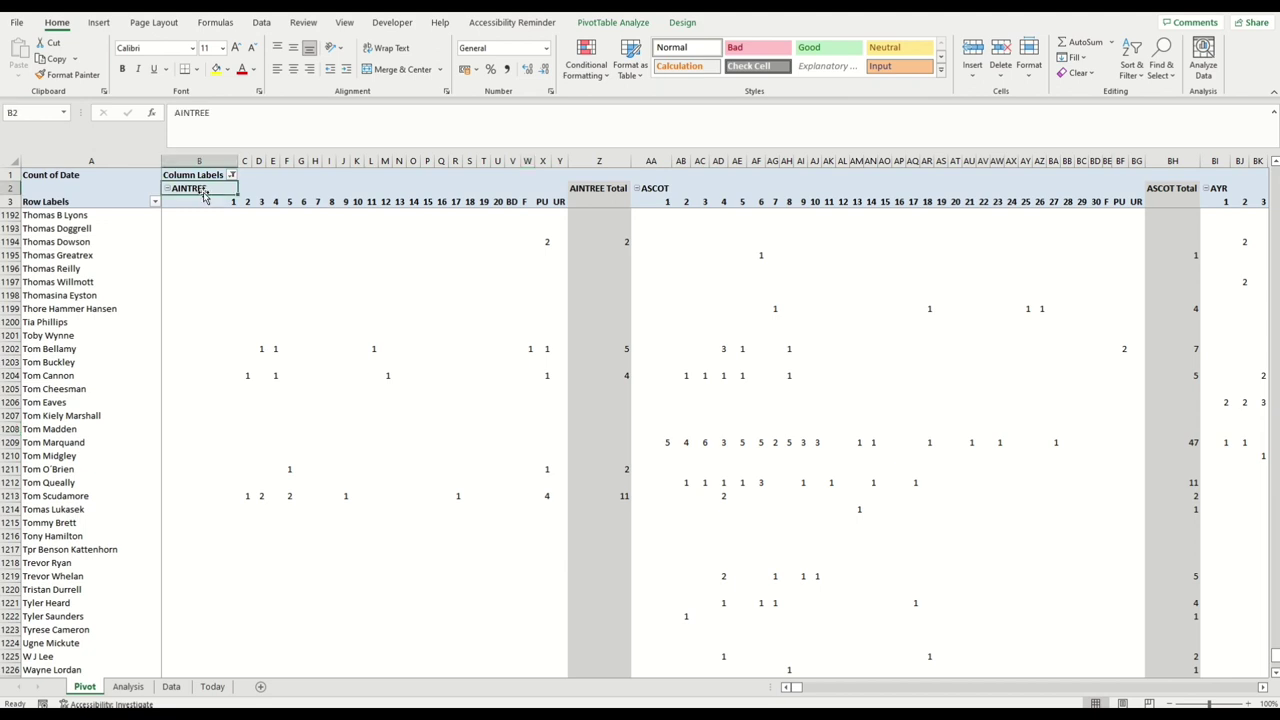
pyautogui.rightClick(203, 195)
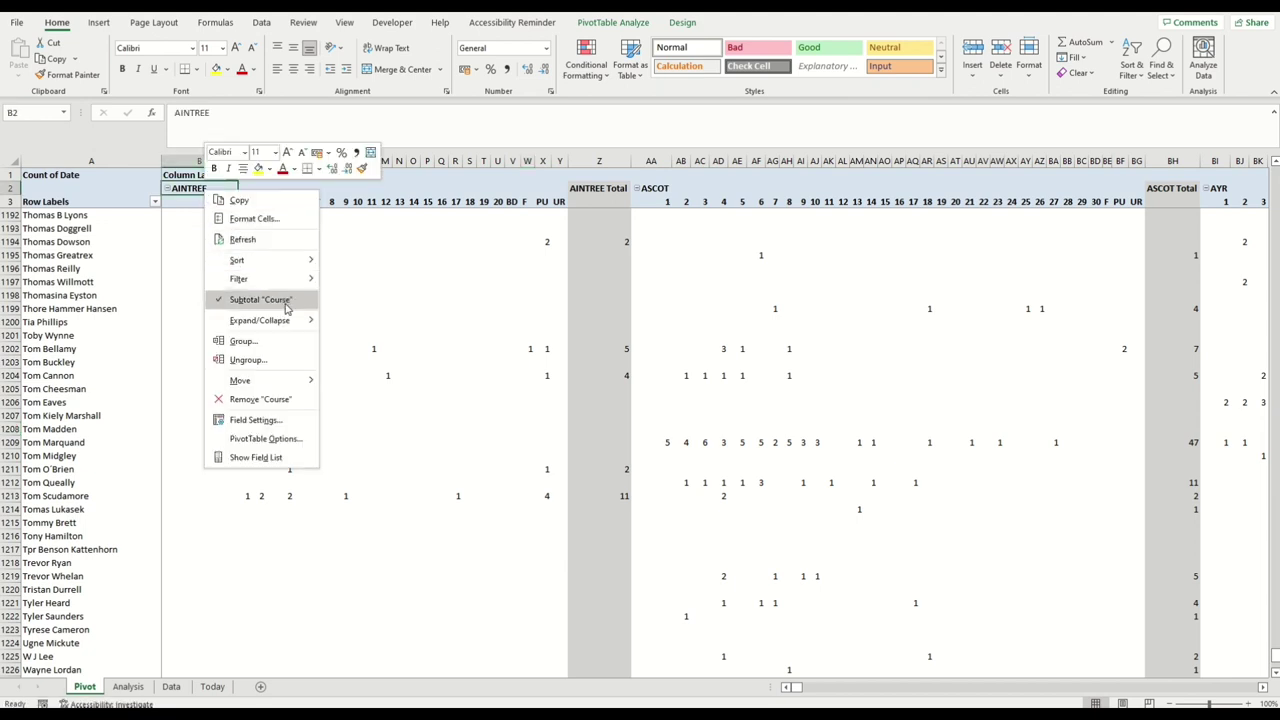
pyautogui.click(598, 232)
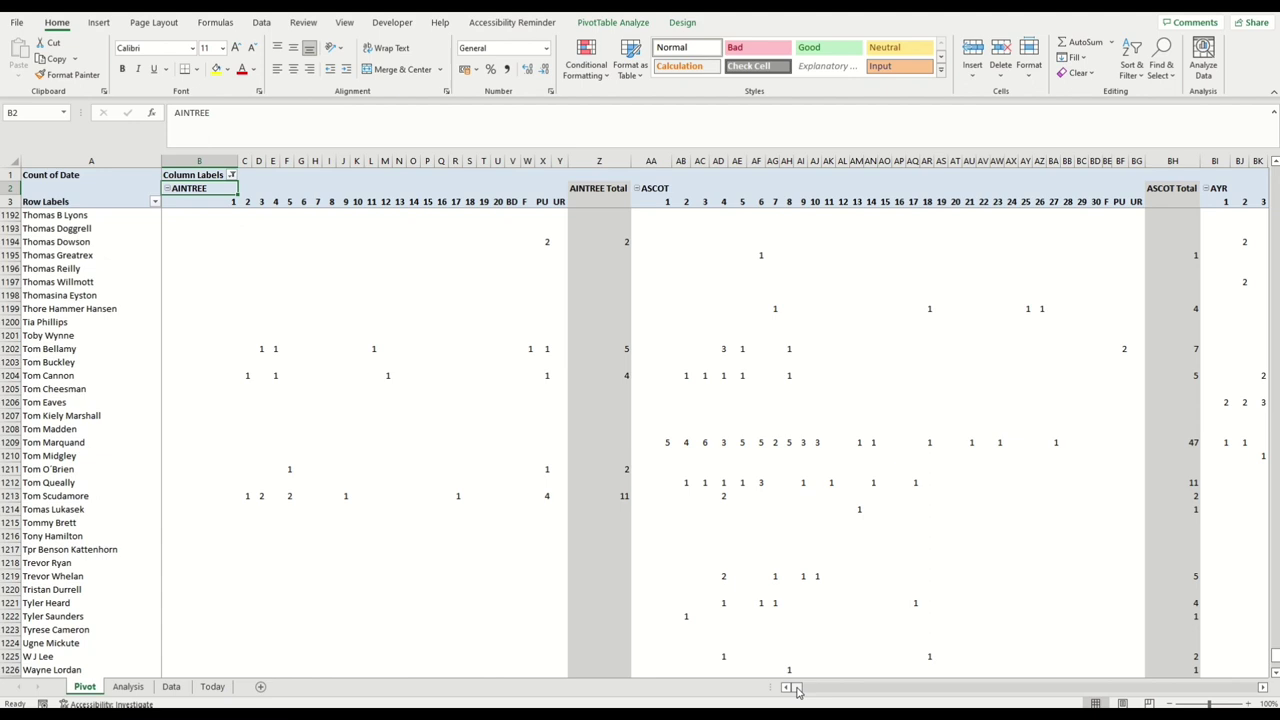
# Step: Examine the Ascot finishing-position counts for the jockey in row 1212, from place 1 through place 6
pyautogui.click(14, 482)
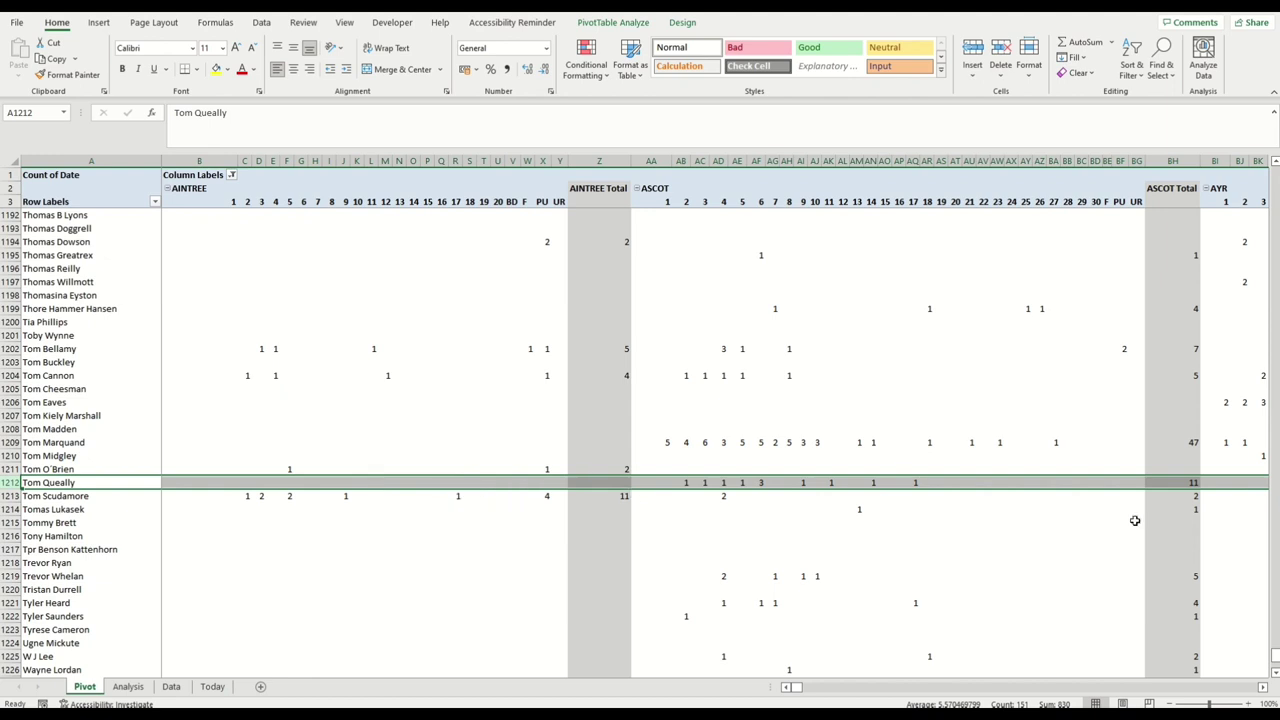
pyautogui.click(685, 483)
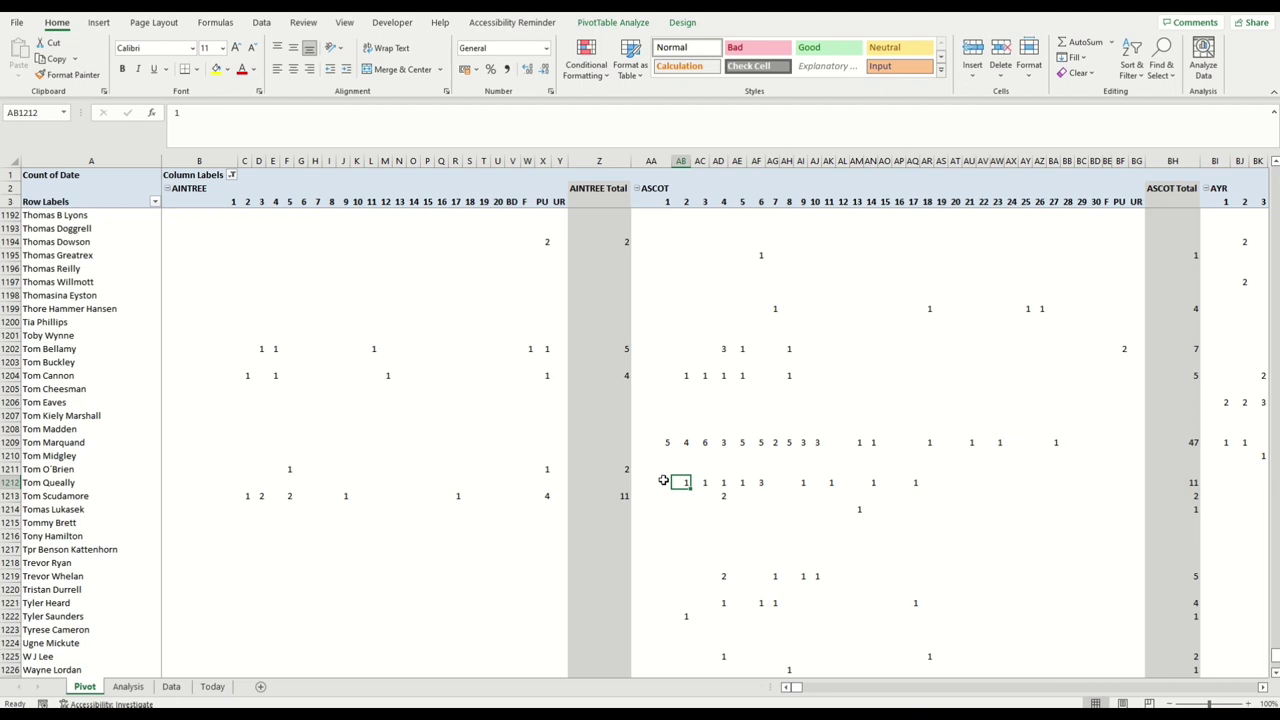
pyautogui.click(662, 481)
pyautogui.click(685, 483)
pyautogui.click(704, 483)
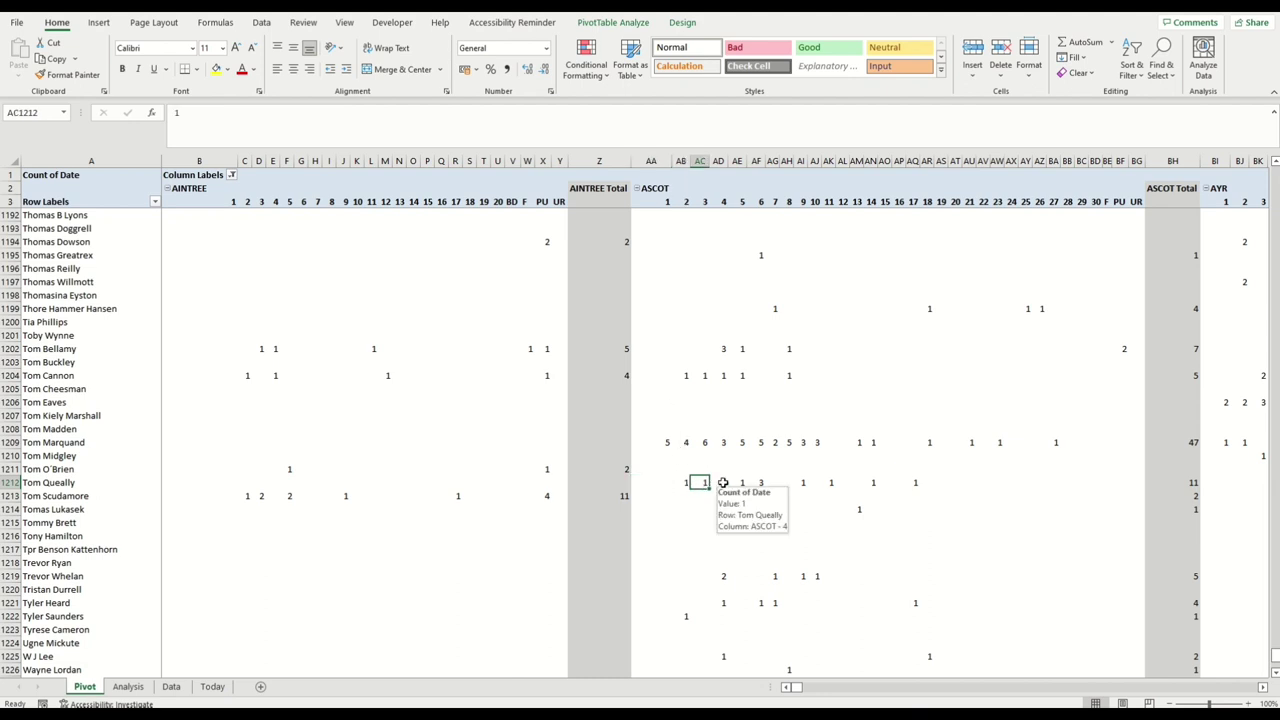
pyautogui.click(722, 482)
pyautogui.click(749, 483)
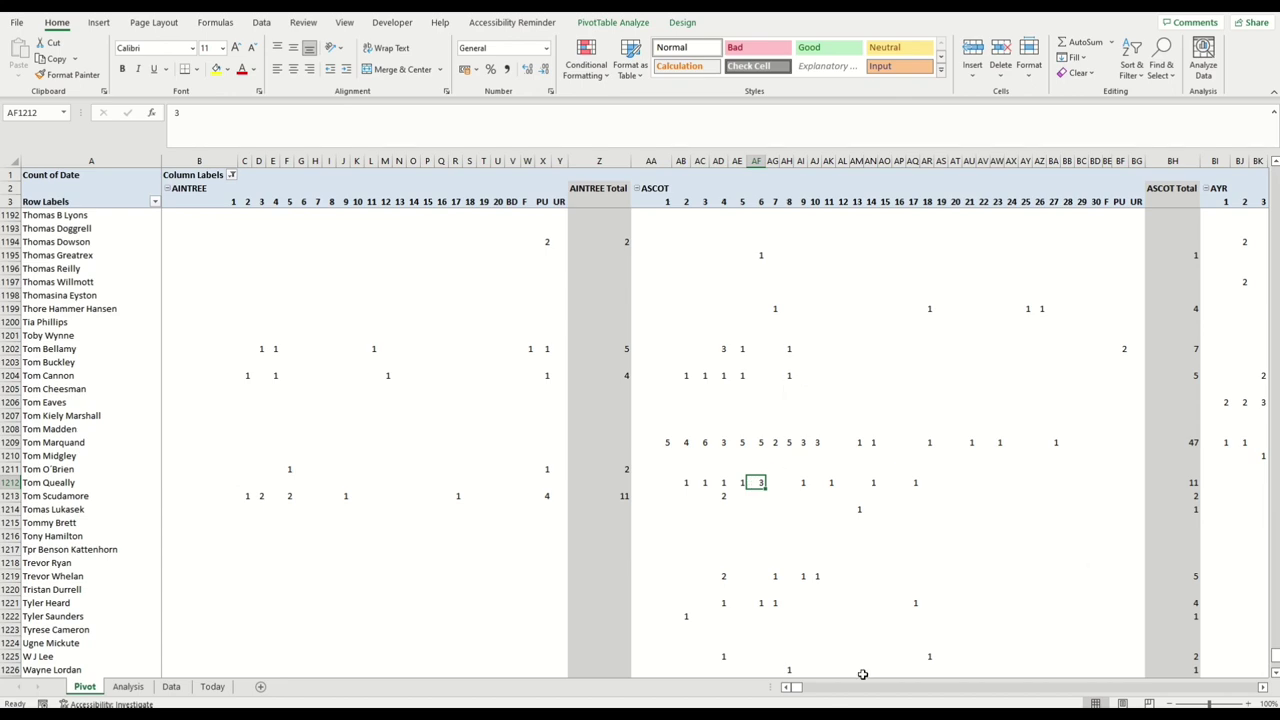
# Step: Check the Grand Total for the jockey in row 1212 at the far end of the course pivot table
pyautogui.moveTo(793, 688); pyautogui.dragTo(1241, 703)
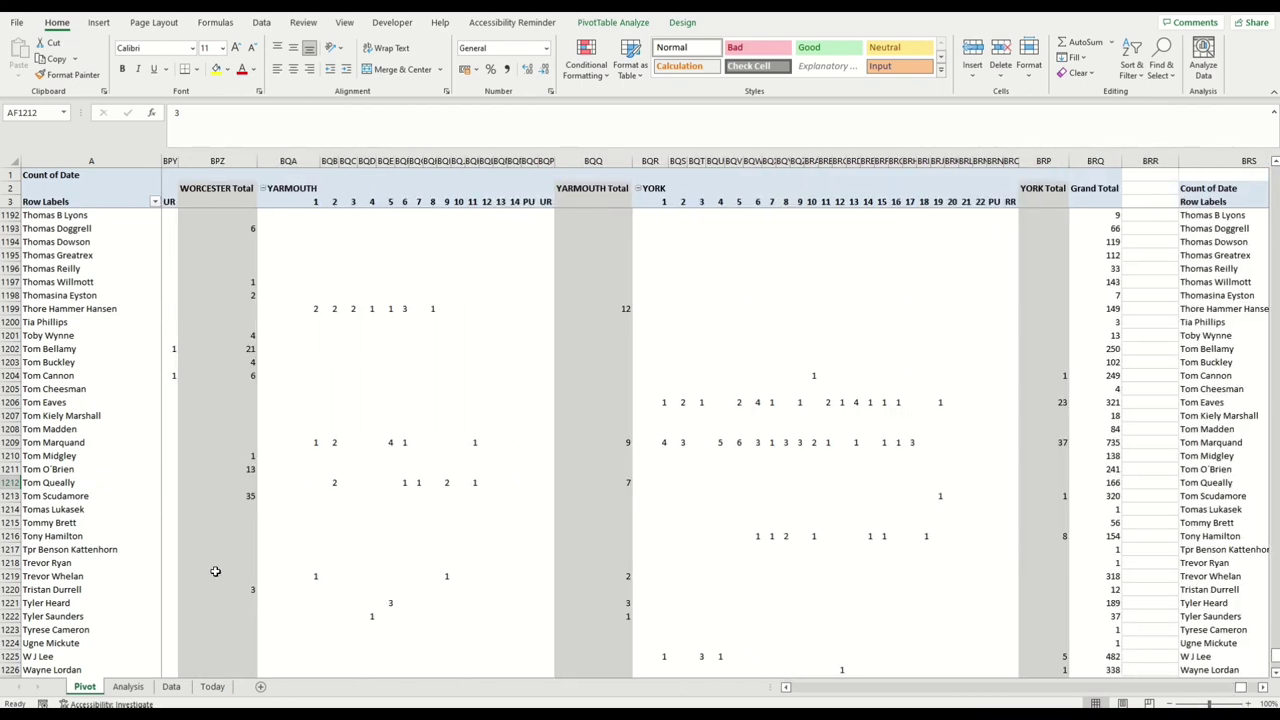
pyautogui.click(12, 483)
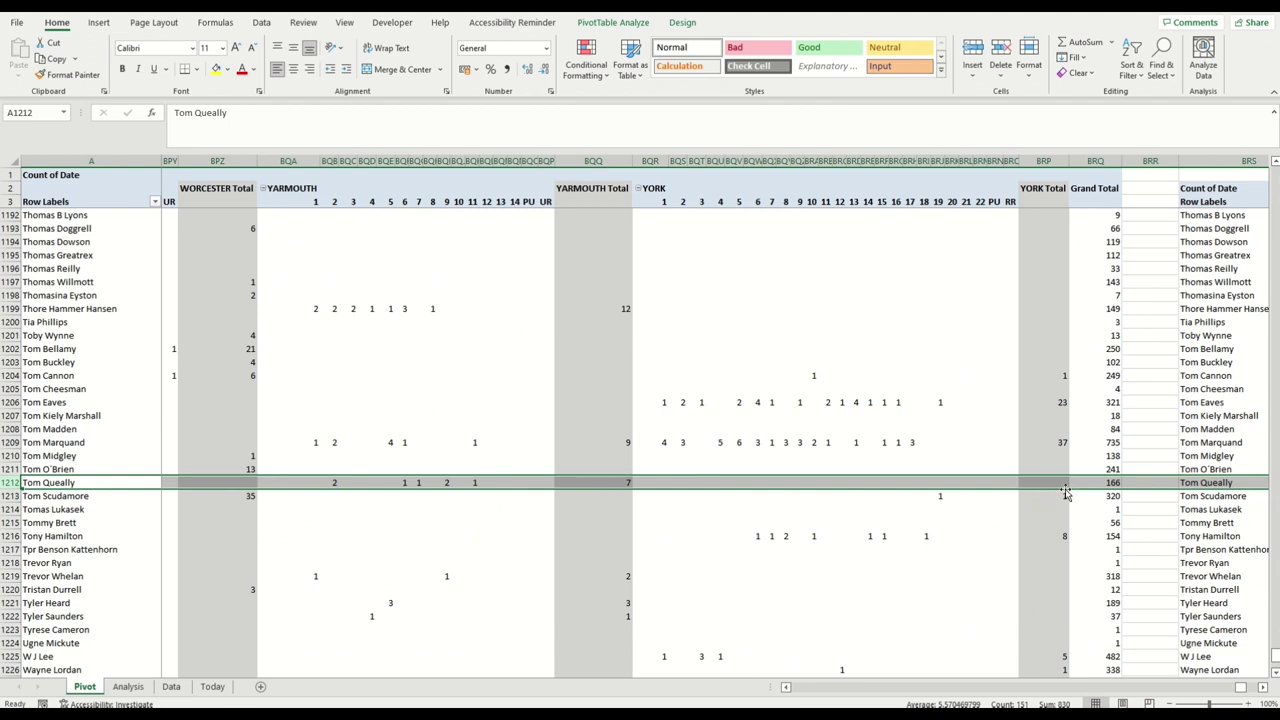
pyautogui.click(1115, 483)
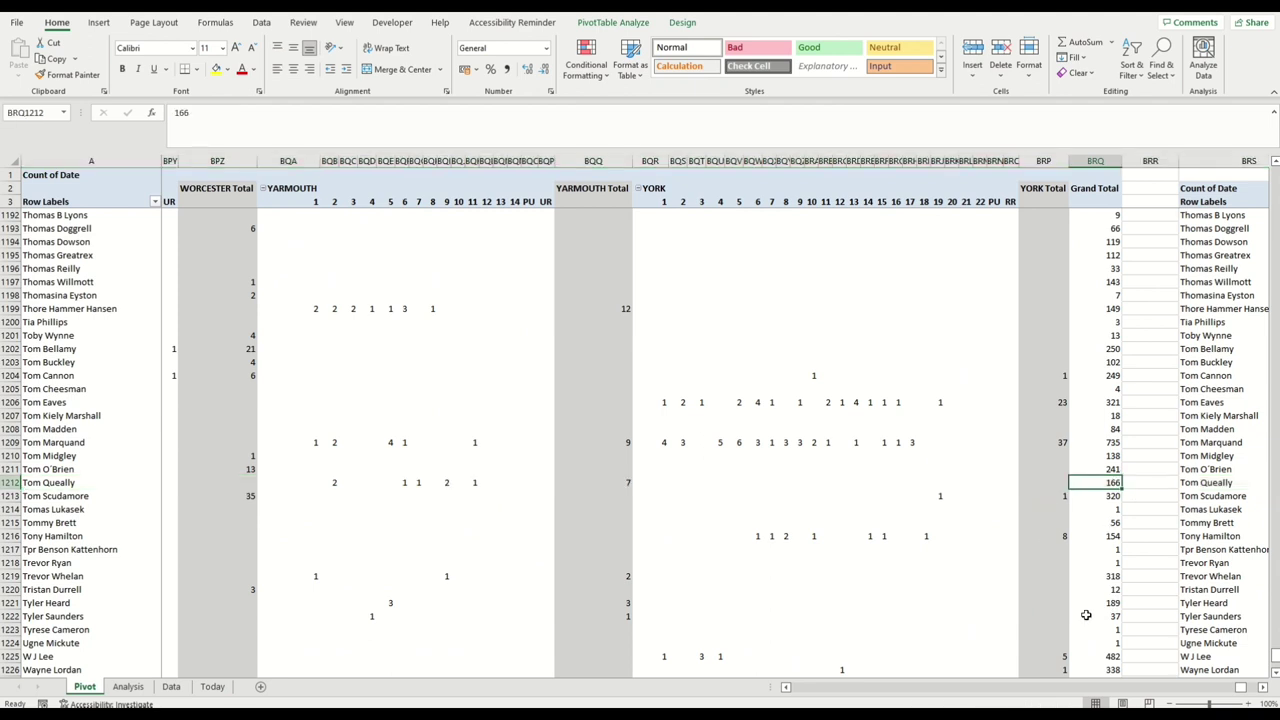
# Step: View the second pivot table beyond the Grand Total column, with jockeys' finishing positions not split by course
pyautogui.moveTo(1086, 615)
pyautogui.click(1263, 687)
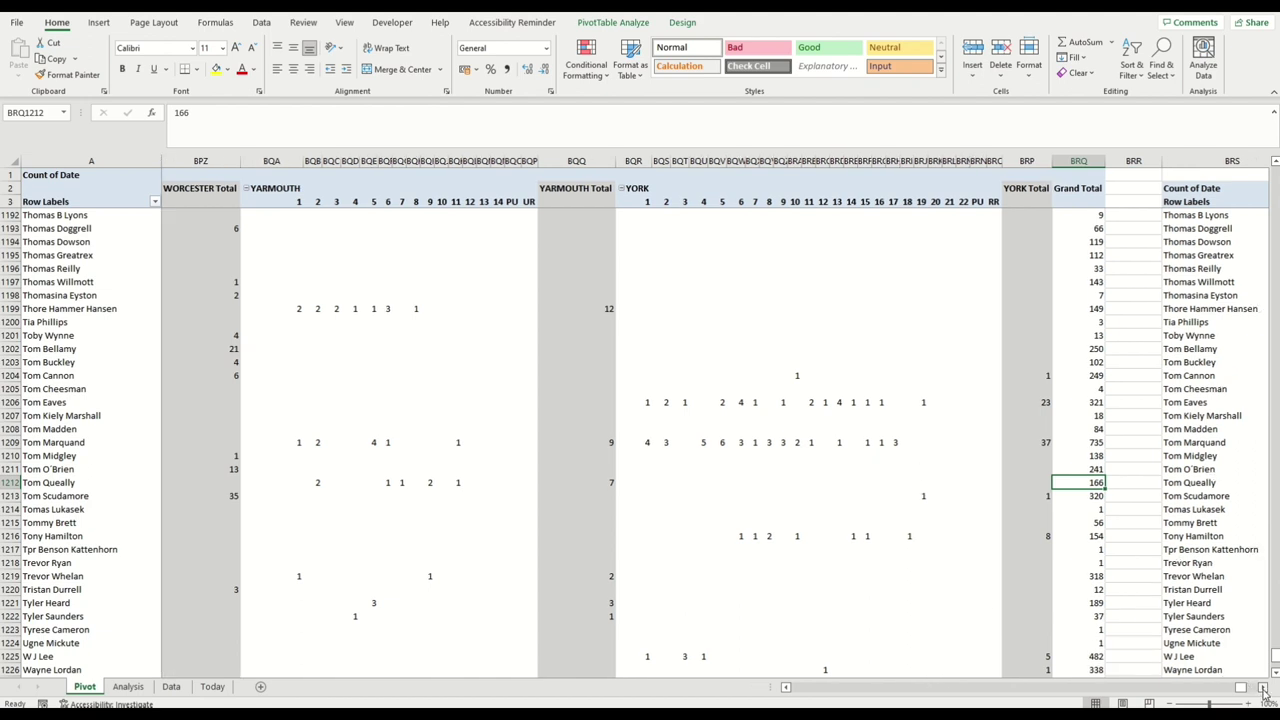
pyautogui.moveTo(1263, 690); pyautogui.dragTo(1263, 690)
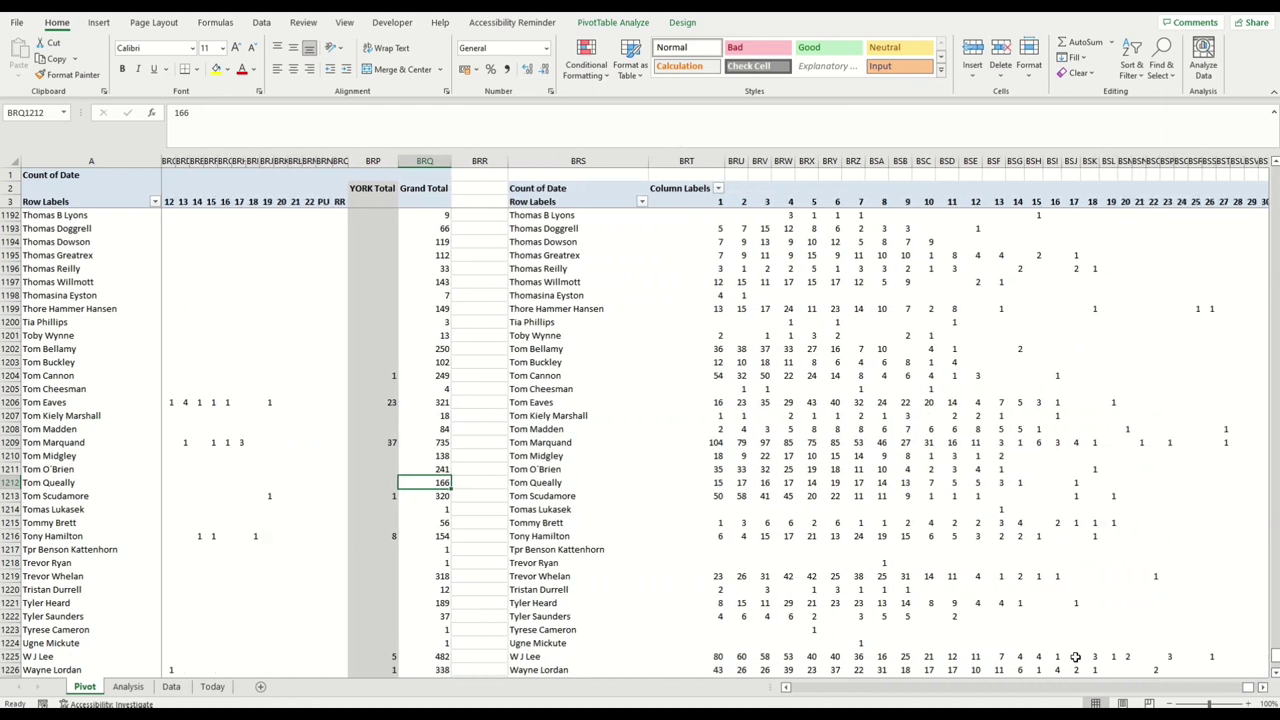
# Step: Check which fields make up the second pivot table's rows, columns and values, and close its field list
pyautogui.click(700, 486)
pyautogui.rightClick(700, 486)
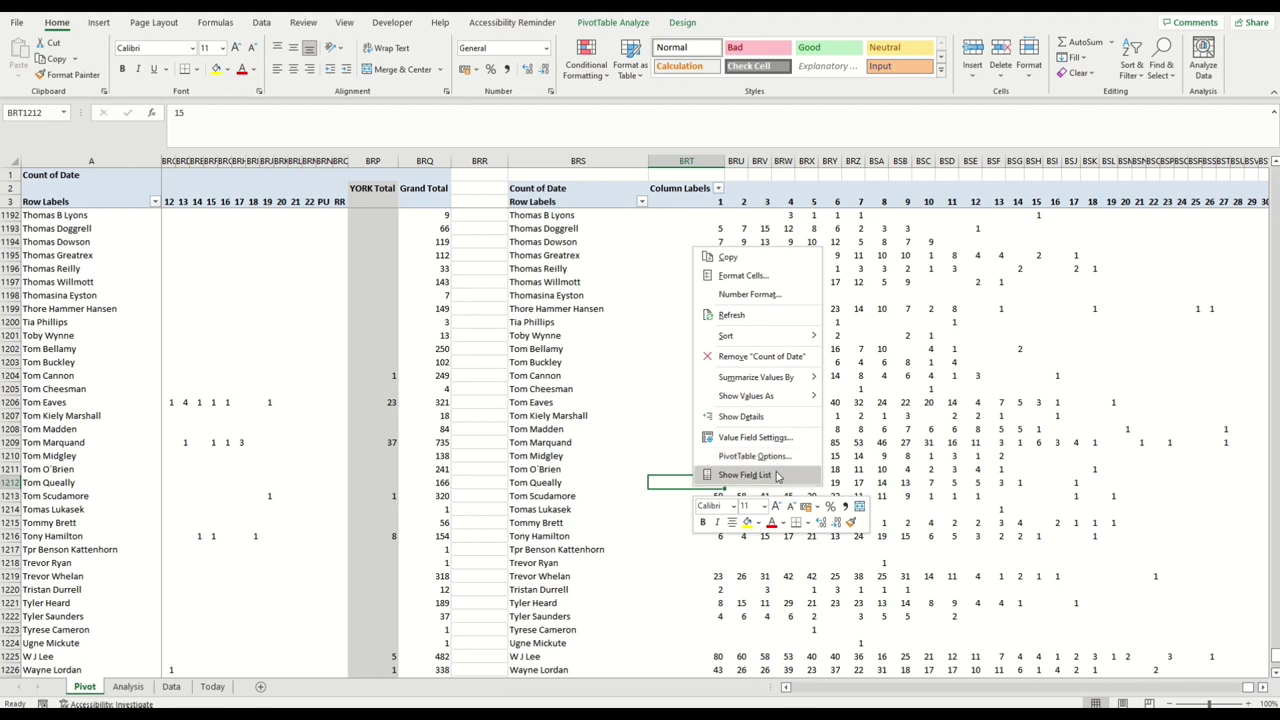
pyautogui.click(745, 474)
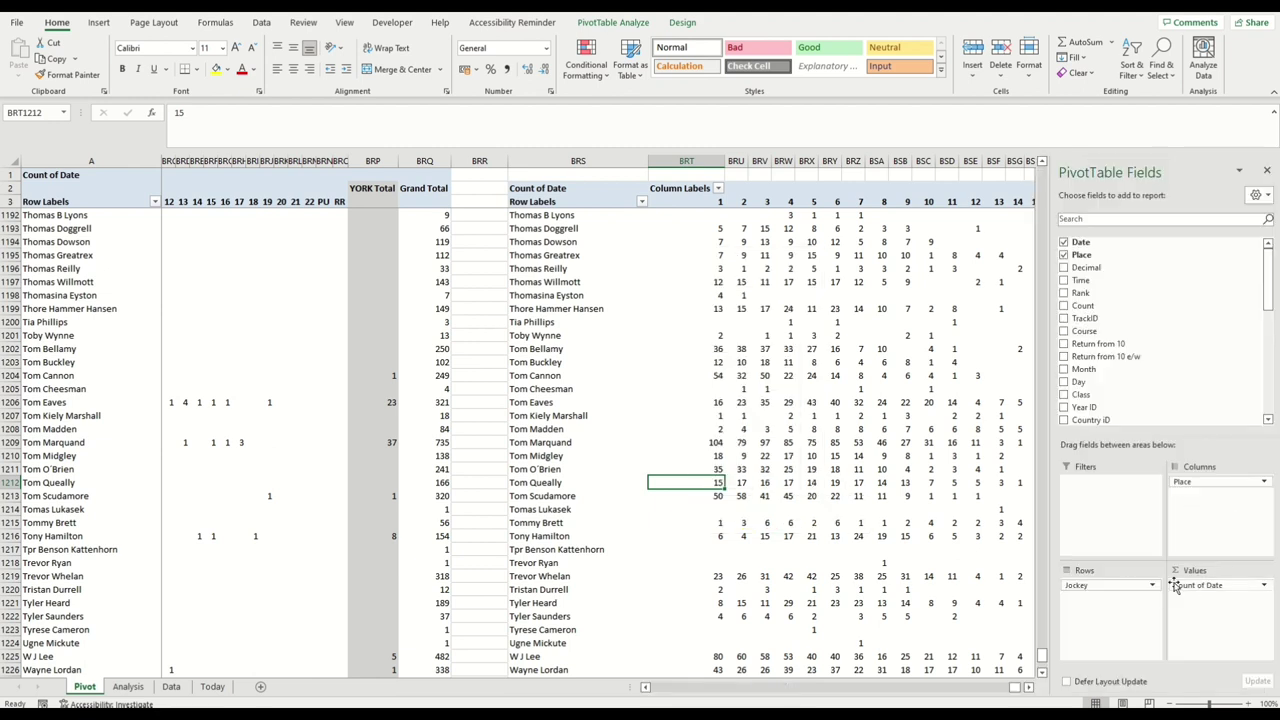
pyautogui.click(789, 523)
pyautogui.click(1267, 171)
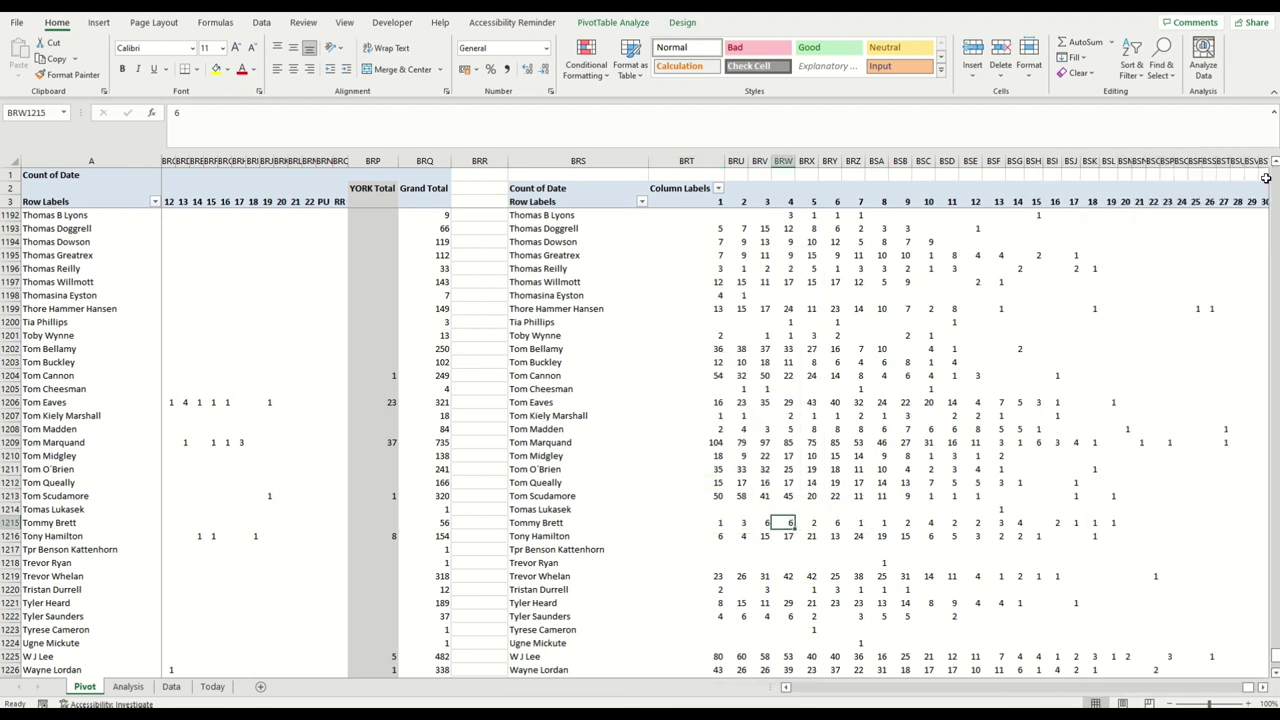
# Step: Examine the second pivot table's counts for the jockey in row 1212, from places 1 to 3 through to the Grand Total
pyautogui.click(719, 482)
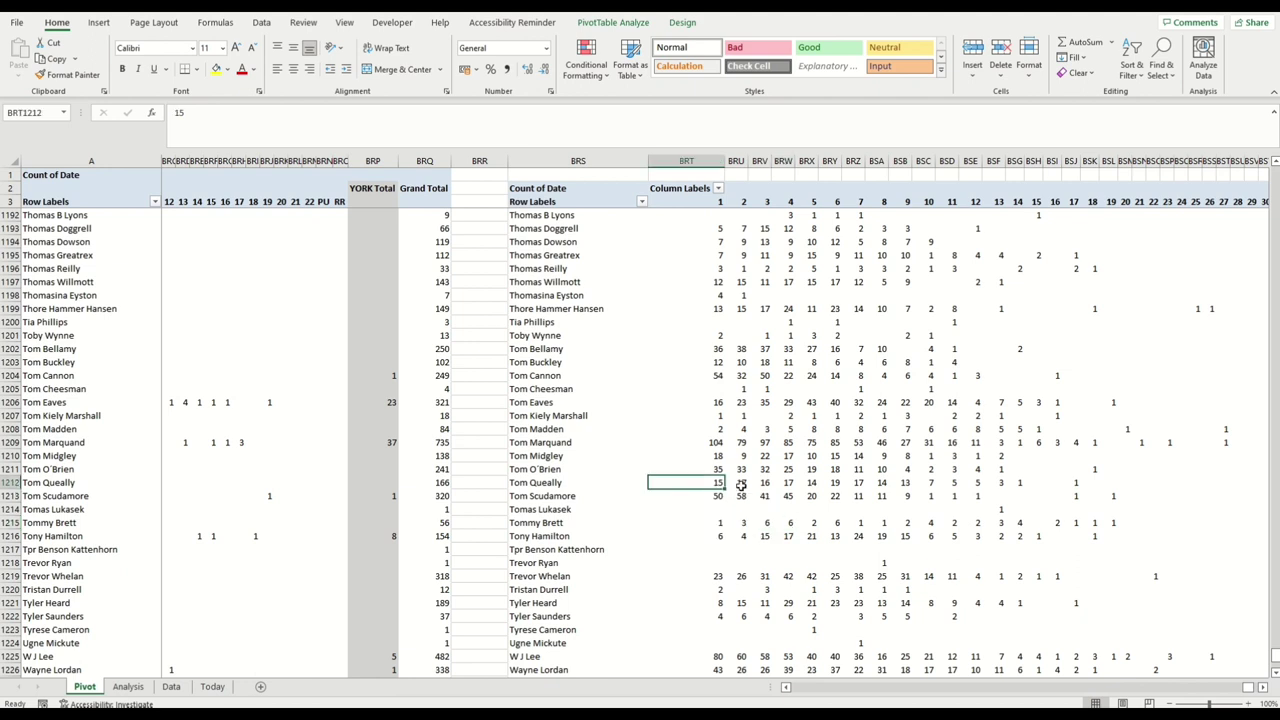
pyautogui.click(743, 482)
pyautogui.click(766, 484)
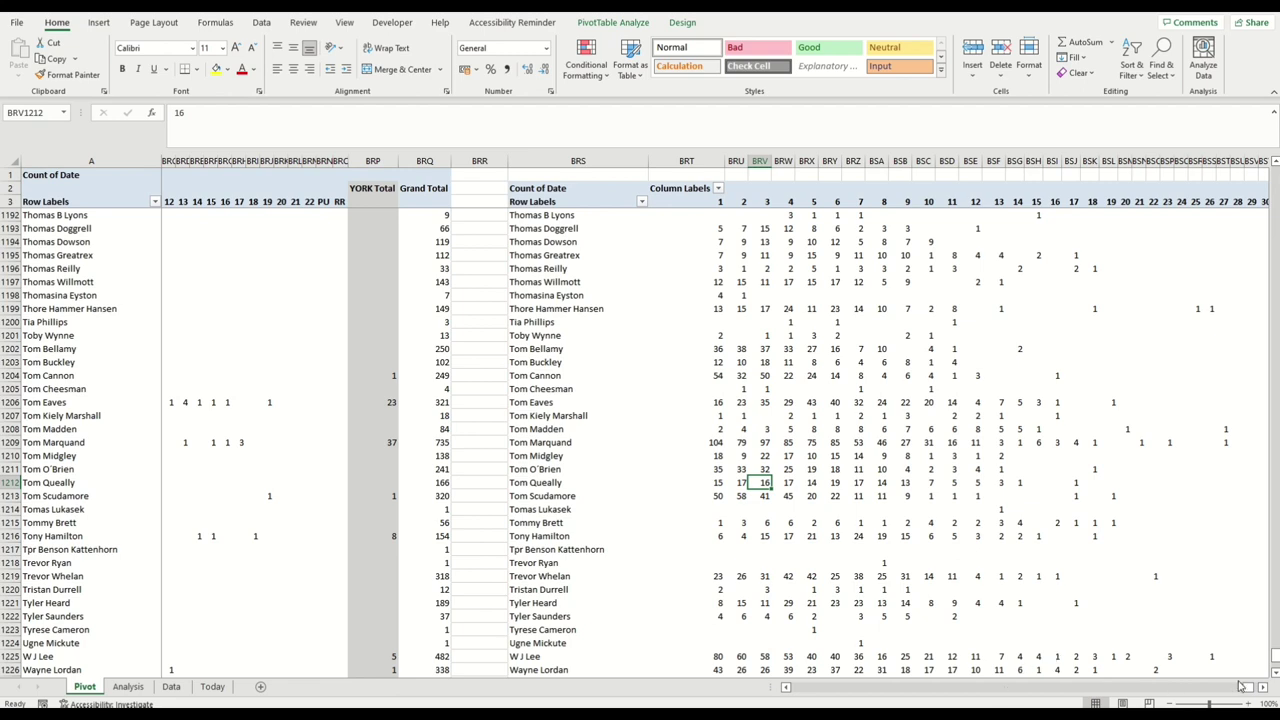
pyautogui.moveTo(1263, 688); pyautogui.dragTo(1244, 690)
pyautogui.click(1068, 484)
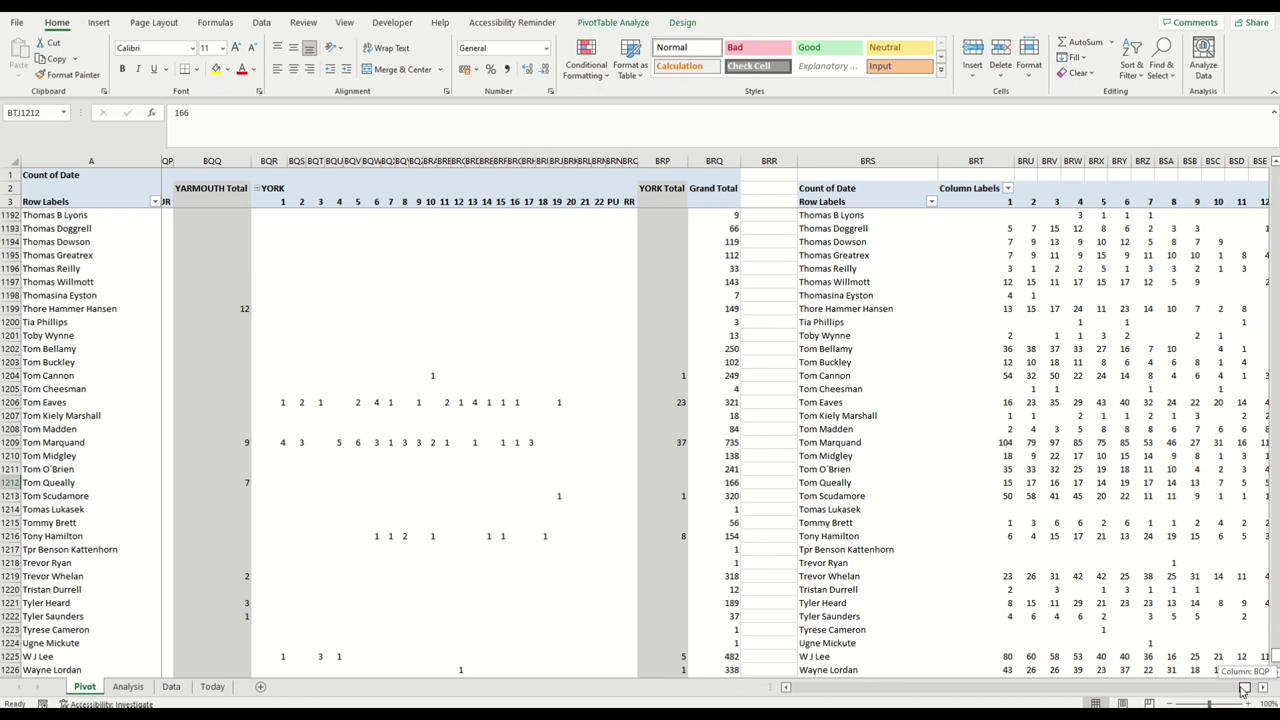
pyautogui.moveTo(1244, 688); pyautogui.dragTo(1236, 692)
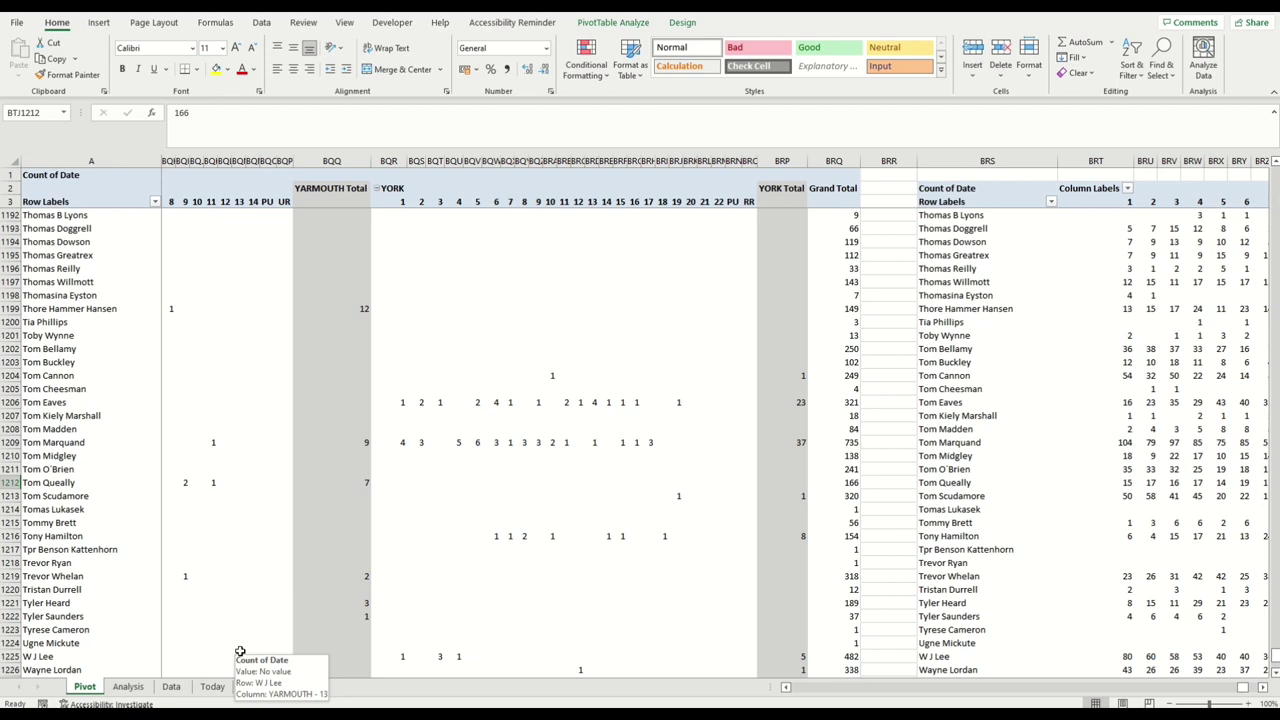
# Step: Look over the Analysis sheet's column headings, from Date through Track Record, Other Record and Average
pyautogui.click(128, 687)
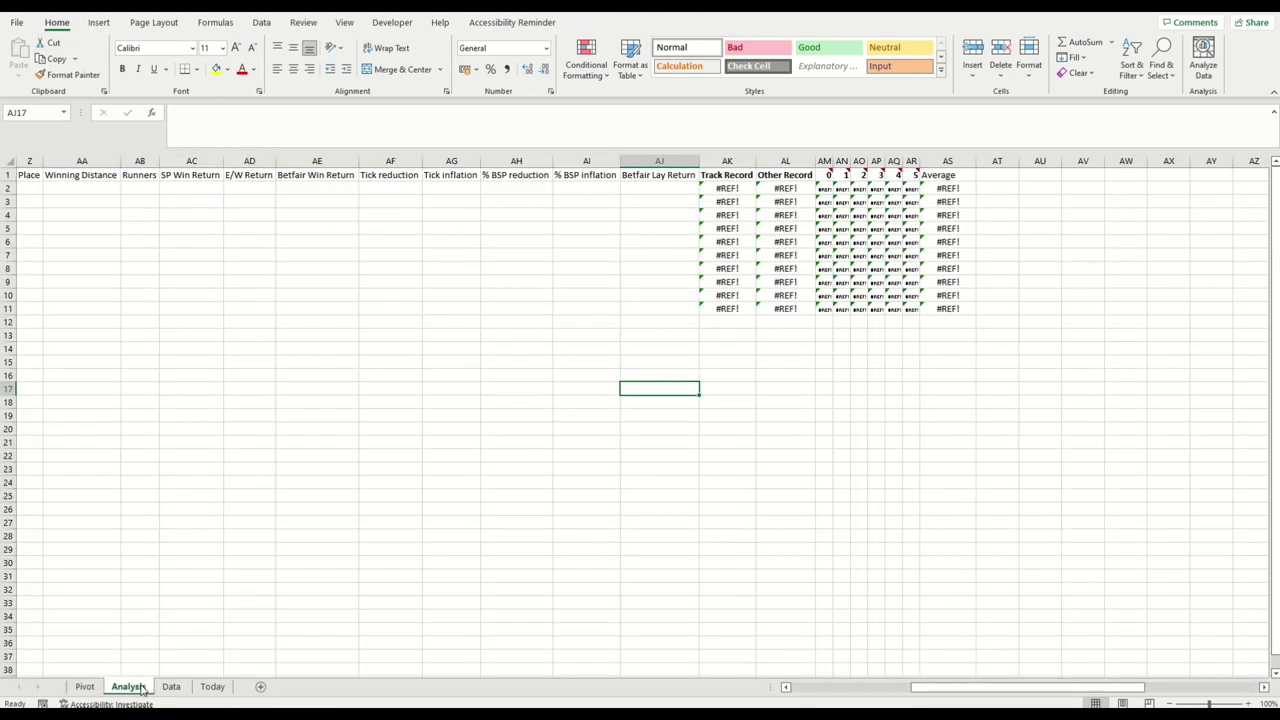
pyautogui.moveTo(968, 690); pyautogui.dragTo(800, 692)
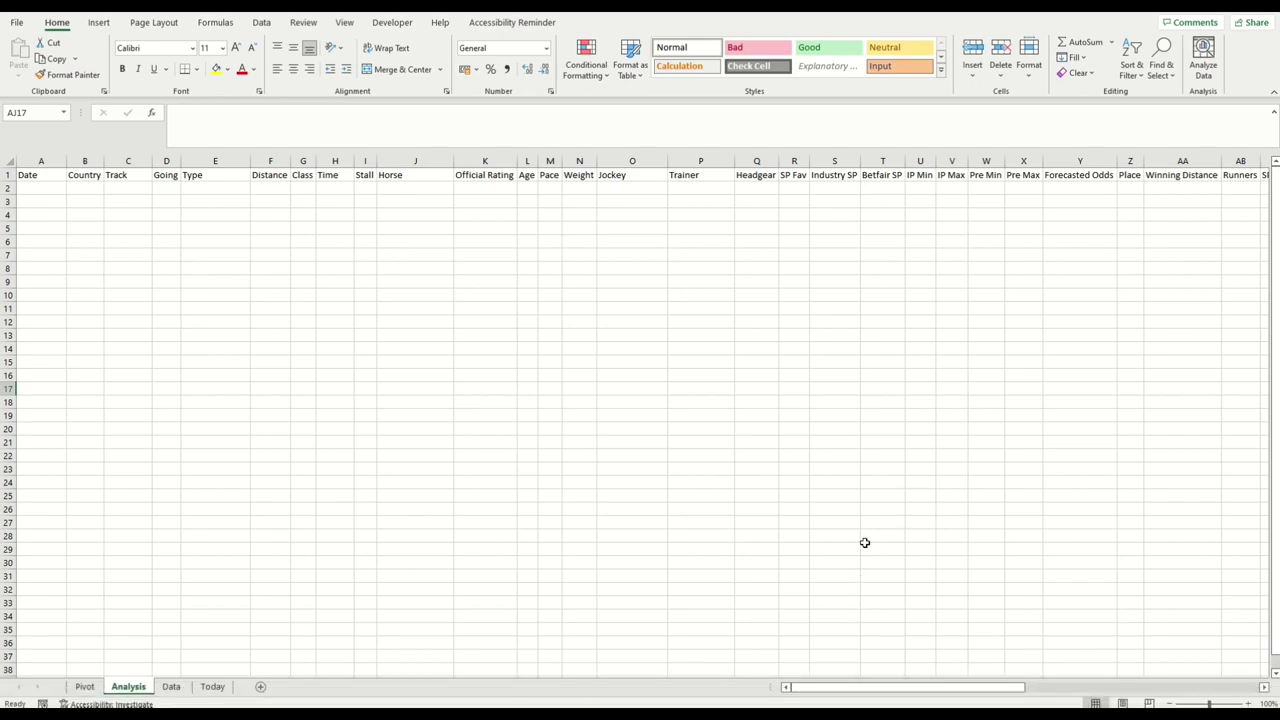
pyautogui.moveTo(826, 688); pyautogui.dragTo(968, 693)
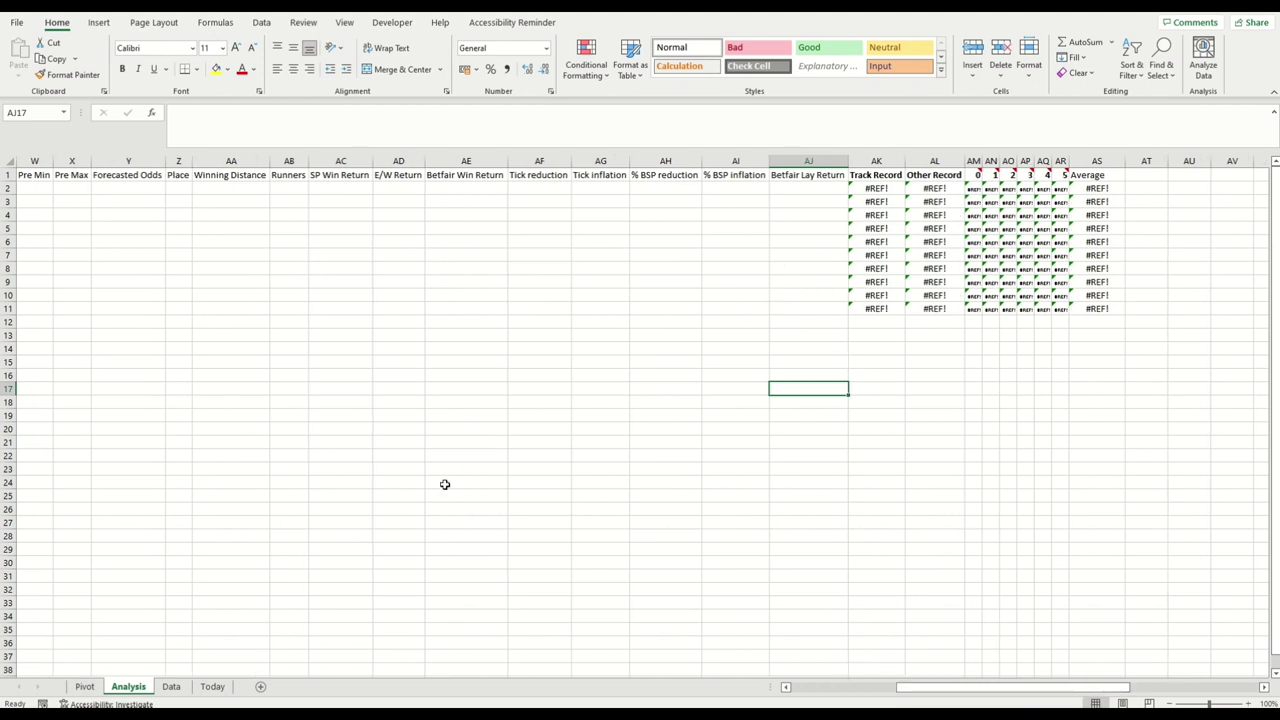
# Step: Copy the 13:50 Brighton race rows A2:AJ11 from the Today sheet and paste them as values into the Analysis sheet at A2
pyautogui.click(214, 687)
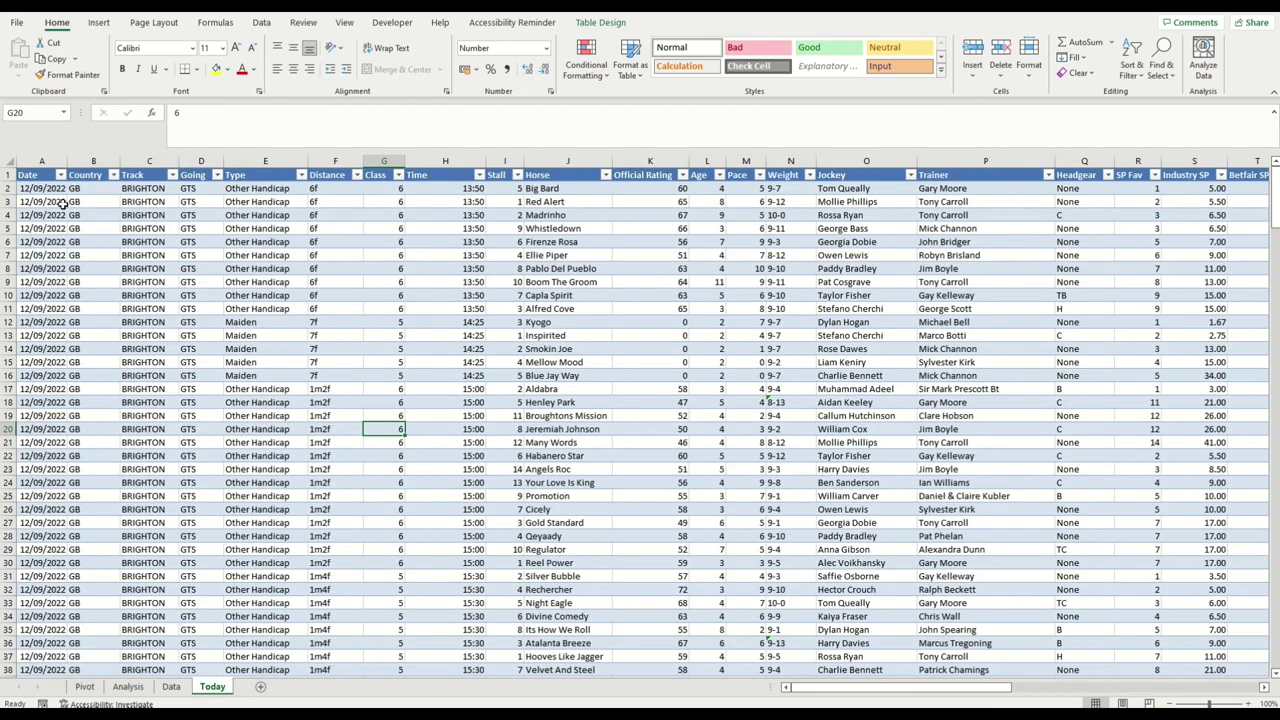
pyautogui.moveTo(50, 188); pyautogui.dragTo(1180, 308)
pyautogui.hotkey('ctrl', 'c')
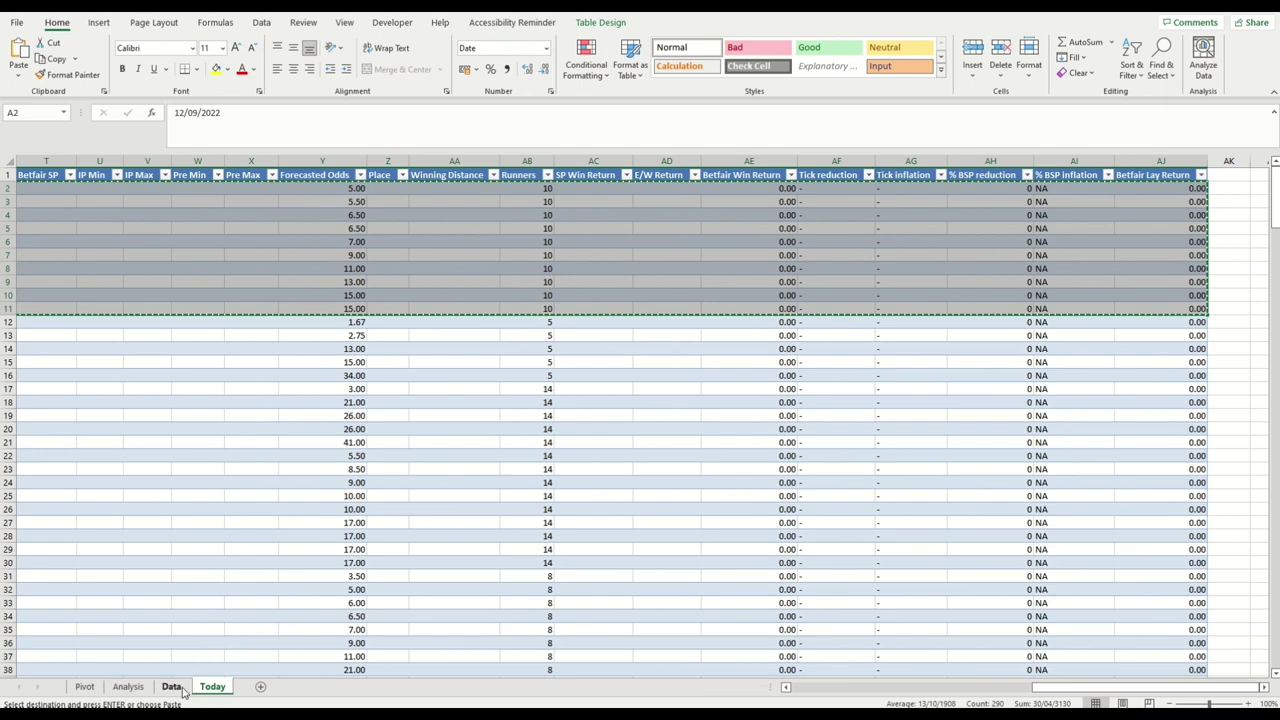
pyautogui.click(136, 688)
pyautogui.moveTo(949, 691); pyautogui.dragTo(845, 690)
pyautogui.click(46, 188)
pyautogui.click(19, 76)
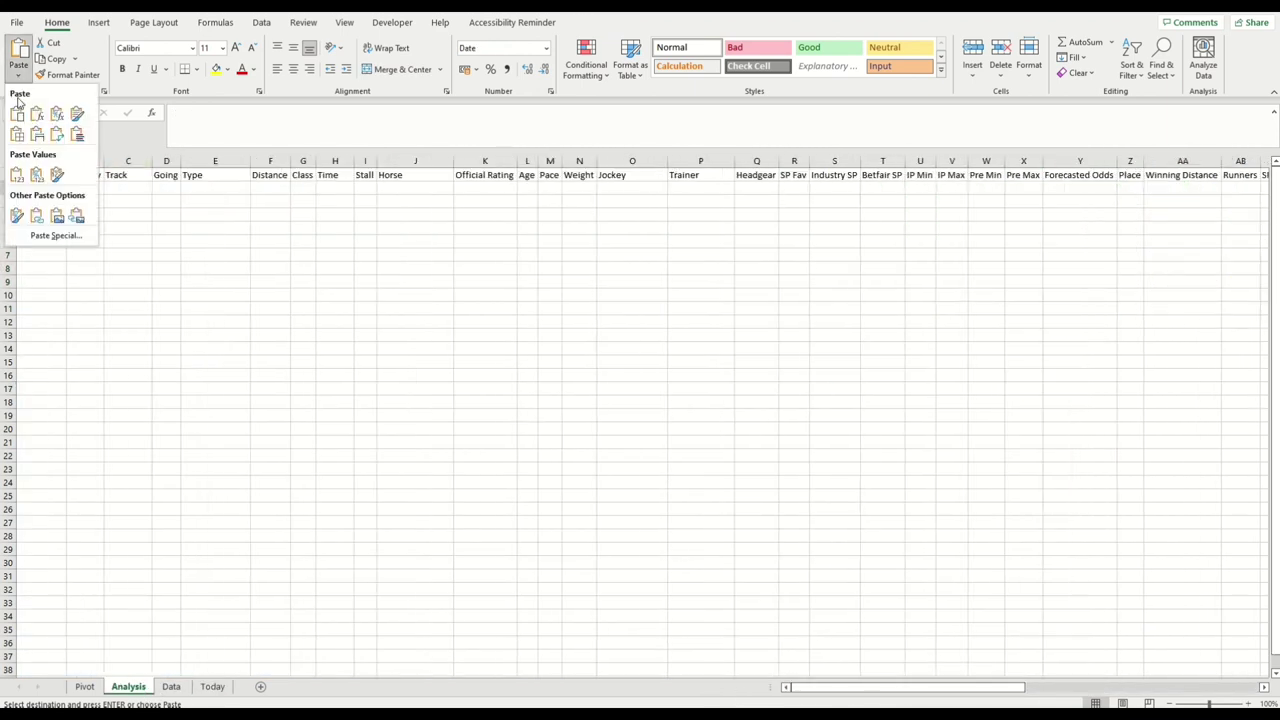
pyautogui.click(16, 175)
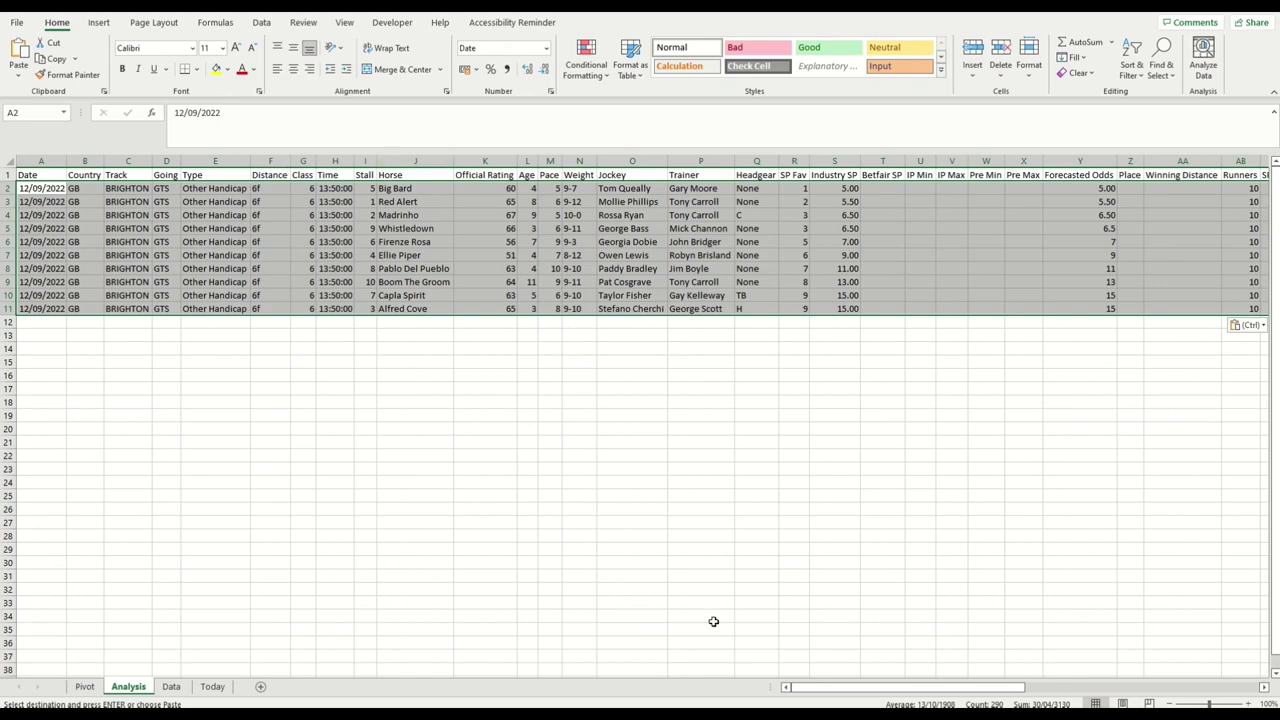
# Step: Examine the Track Record and Other Record formulas in AK2 and AL2, and check the sum of the two cells
pyautogui.moveTo(840, 689); pyautogui.dragTo(947, 693)
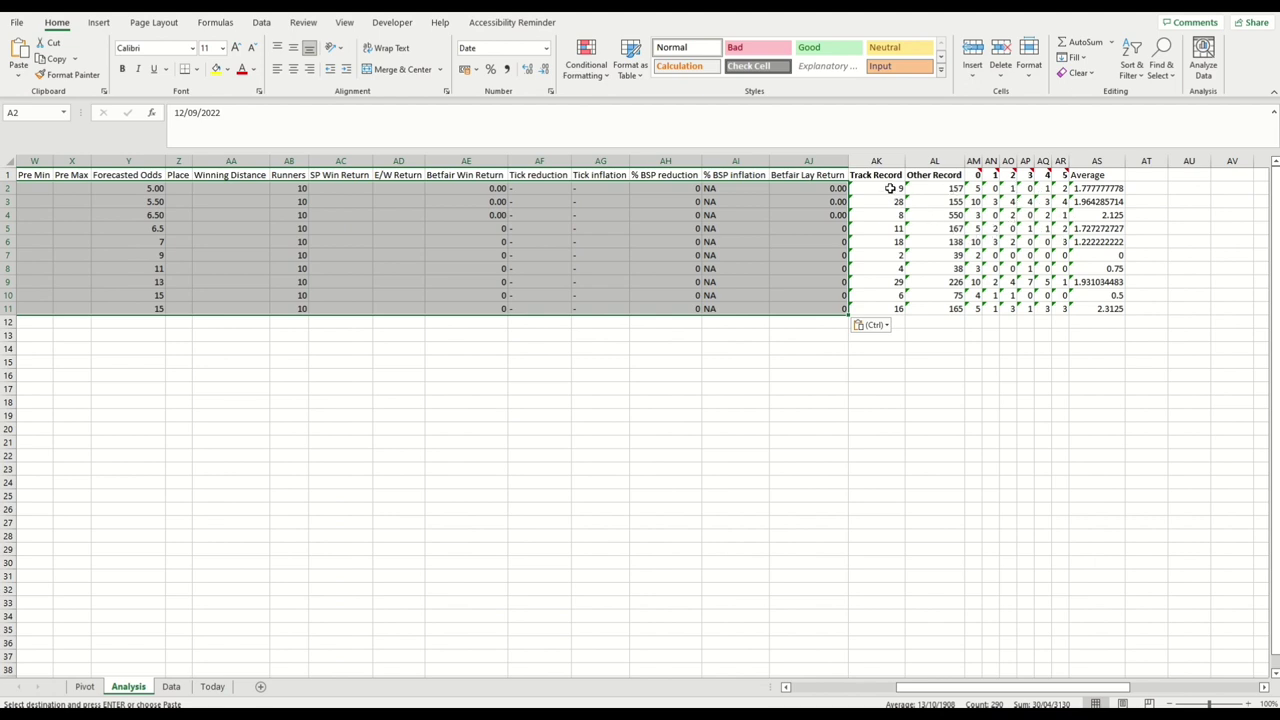
pyautogui.click(890, 188)
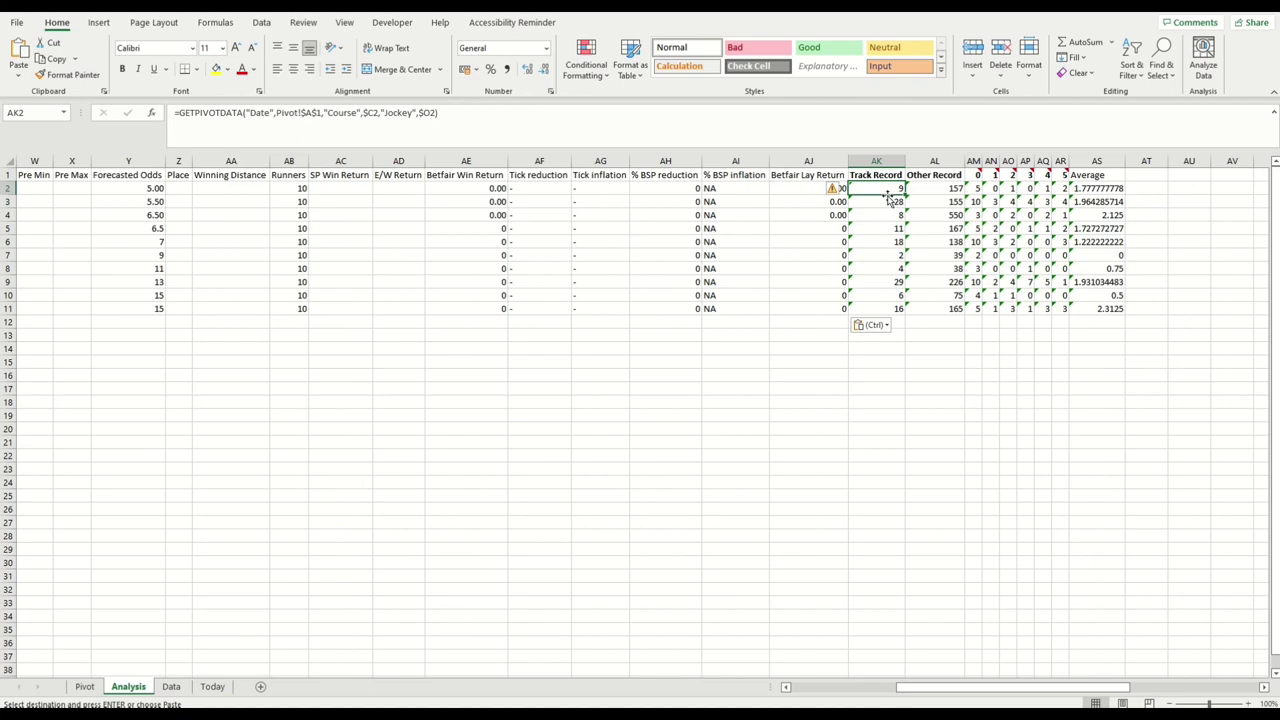
pyautogui.moveTo(985, 687); pyautogui.dragTo(1030, 659)
pyautogui.hotkey('ctrl', 'v')
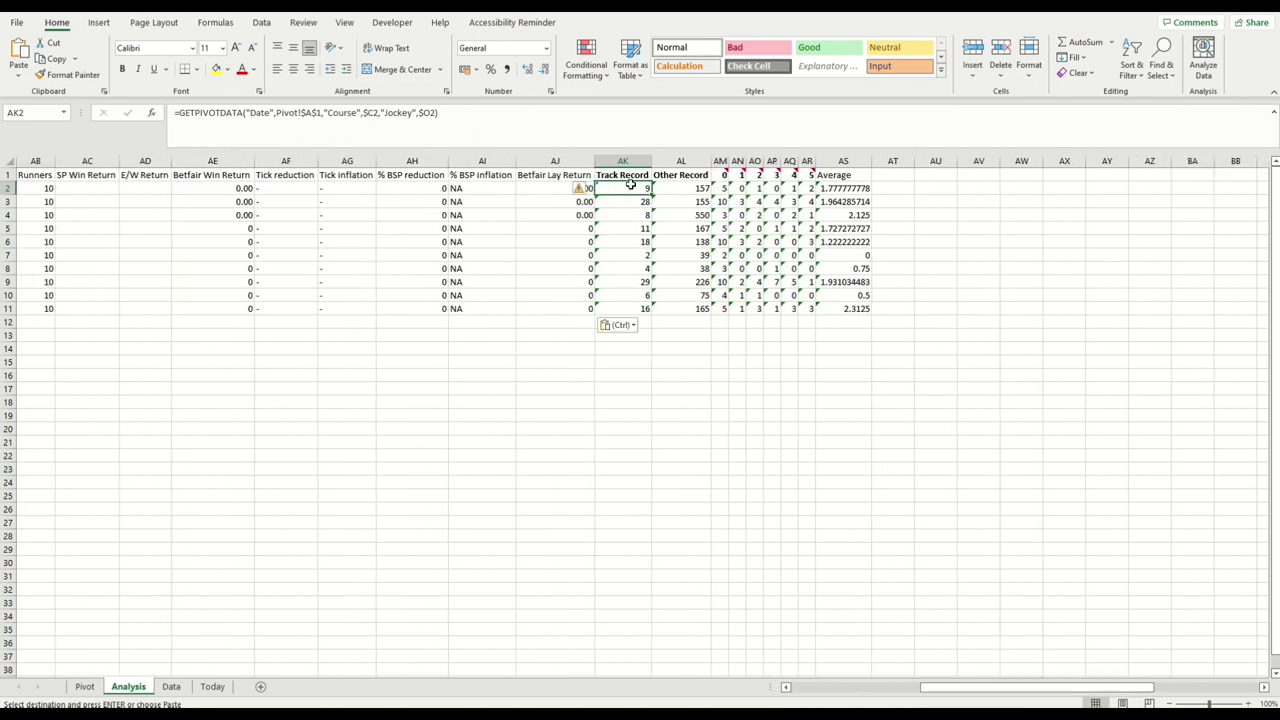
pyautogui.click(677, 188)
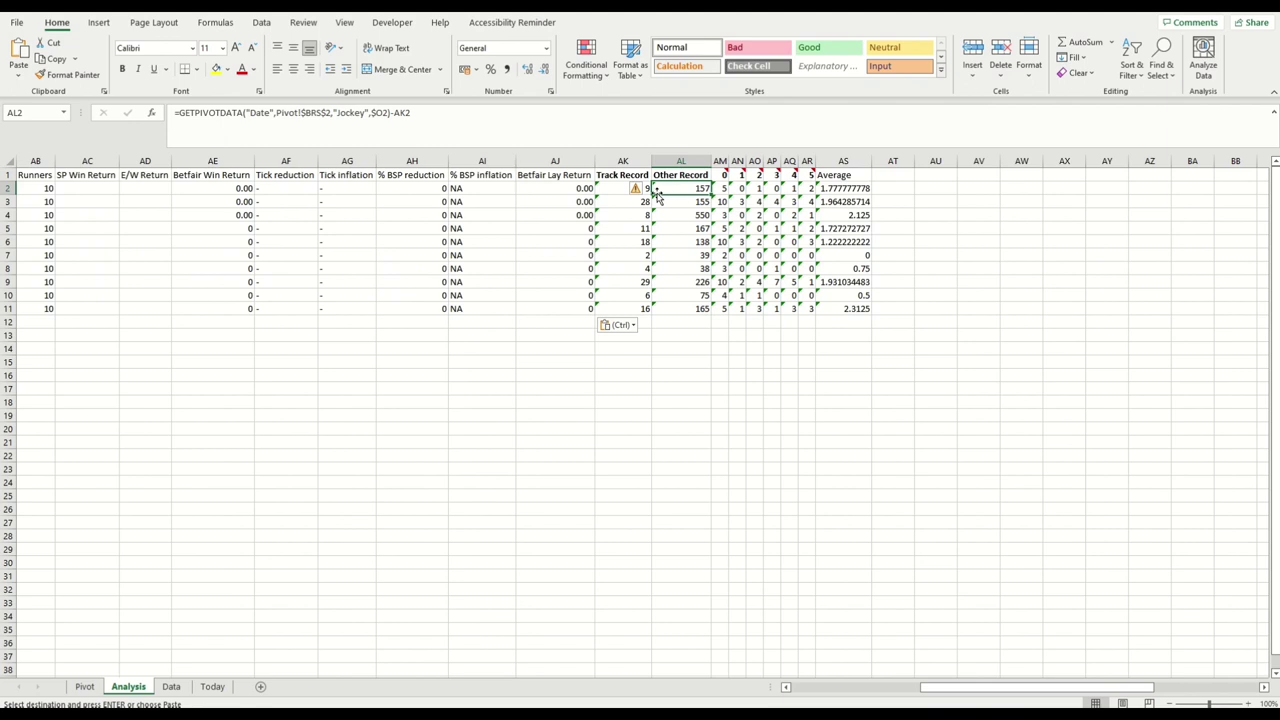
pyautogui.moveTo(667, 188); pyautogui.dragTo(634, 188)
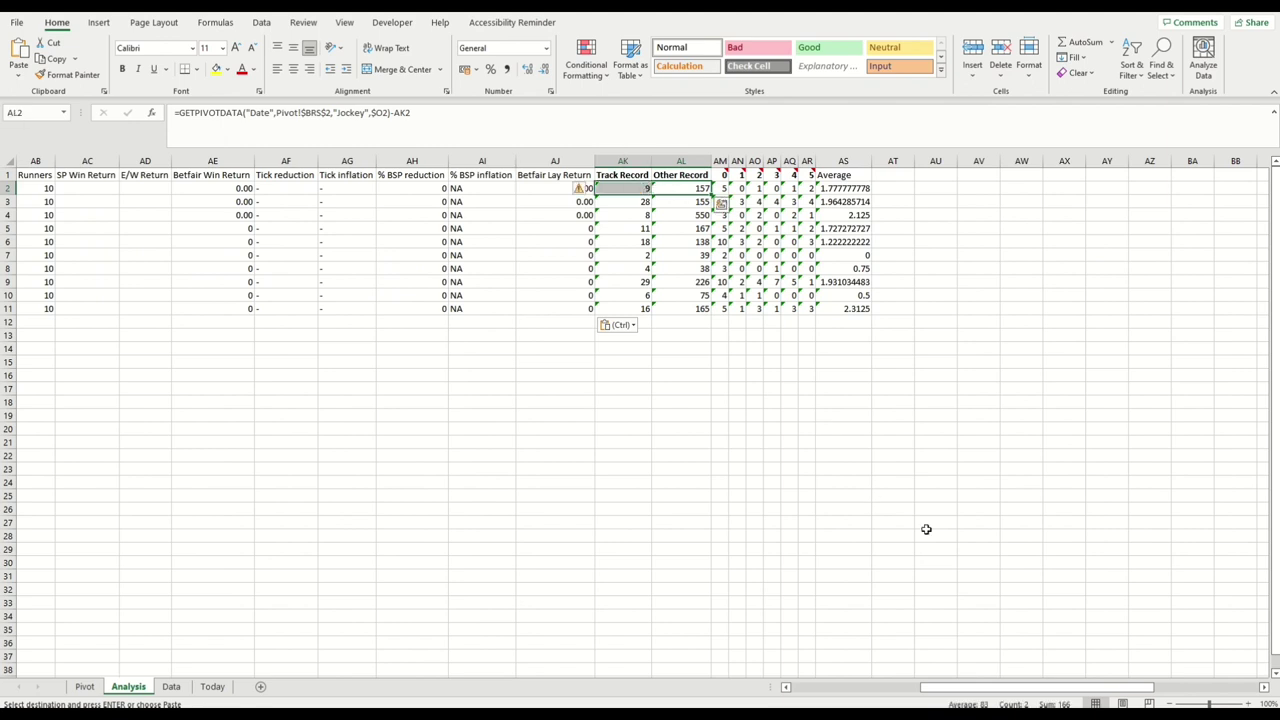
pyautogui.click(628, 188)
# Step: Enter a GETPIVOTDATA formula in AU2 of the Analysis sheet that references the BRIGHTON Total for the jockey in Pivot row 1212
pyautogui.moveTo(990, 687)
pyautogui.mouseDown()
pyautogui.moveTo(885, 692)
pyautogui.moveTo(972, 687)
pyautogui.mouseUp()
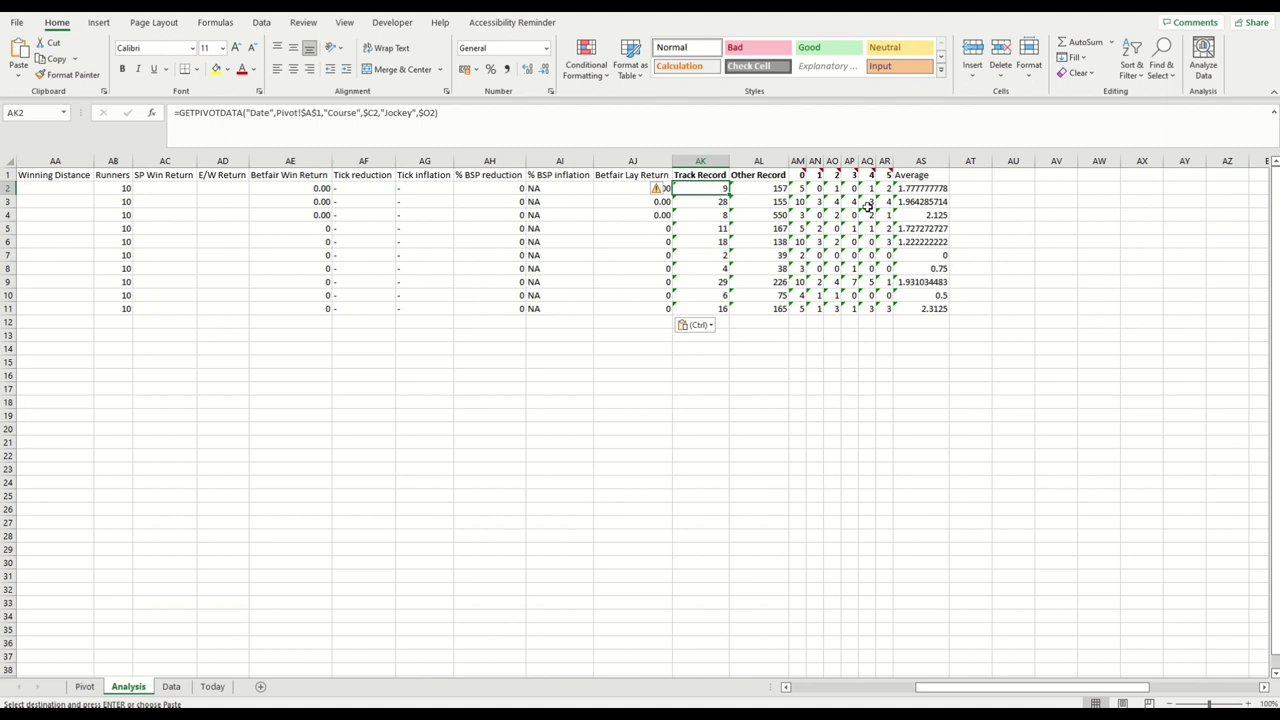
pyautogui.click(1013, 190)
pyautogui.click(1059, 187)
pyautogui.click(1028, 380)
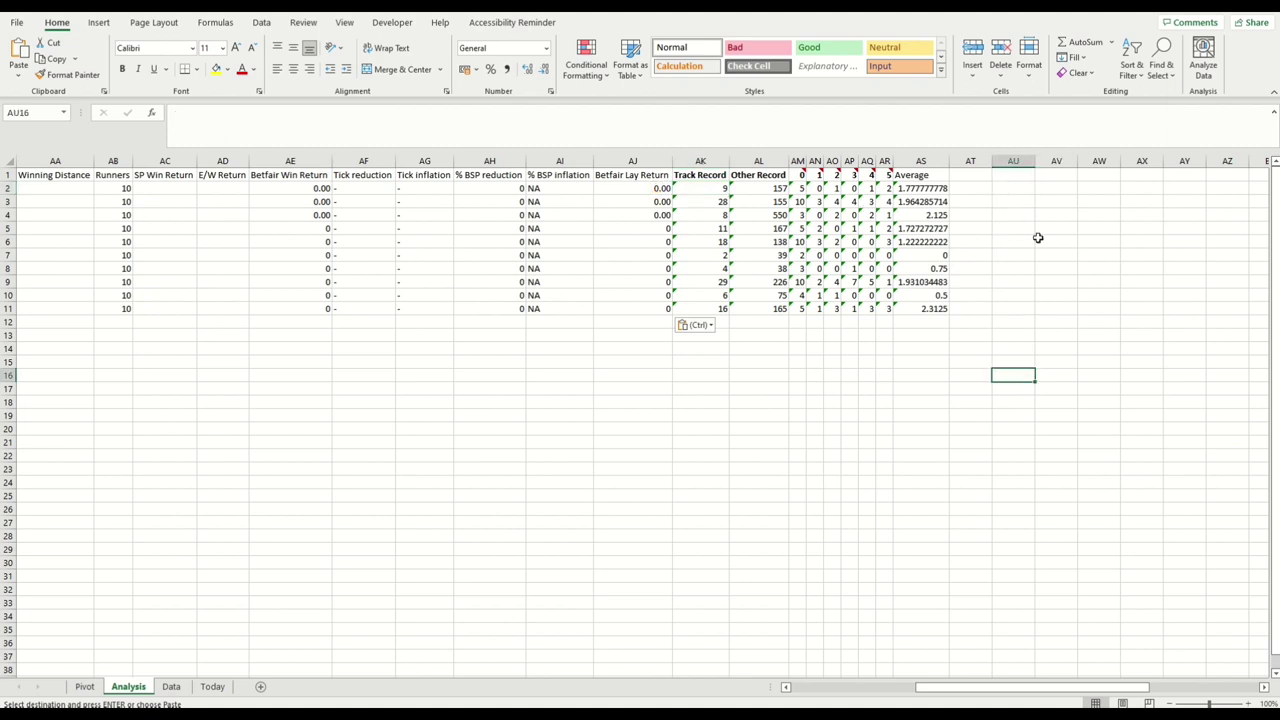
pyautogui.click(1020, 188)
pyautogui.write('=')
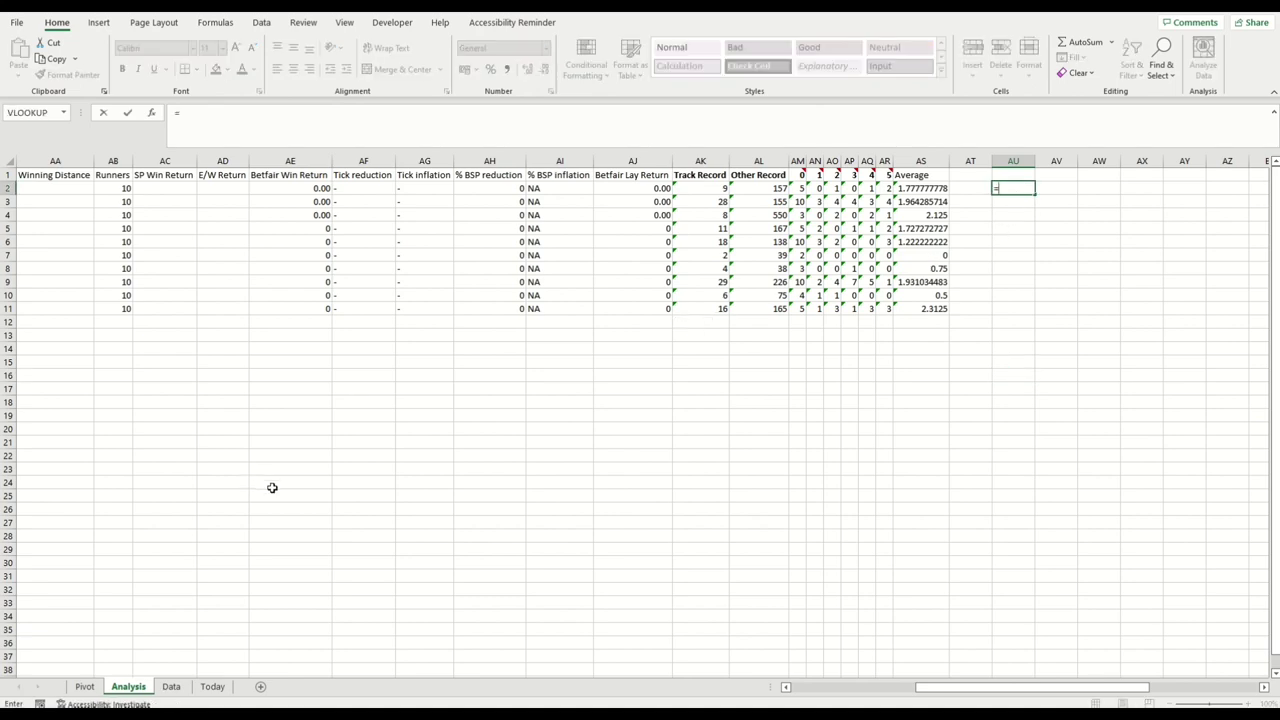
pyautogui.click(97, 690)
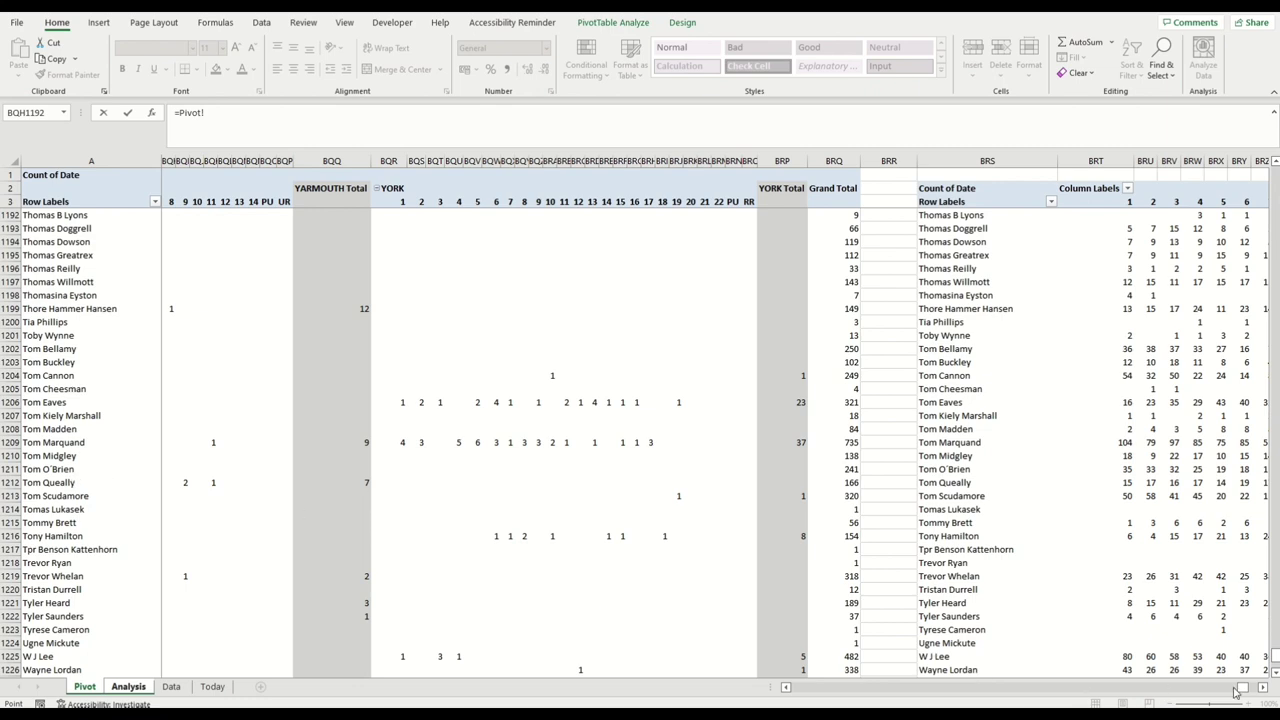
pyautogui.moveTo(1240, 692); pyautogui.dragTo(839, 687)
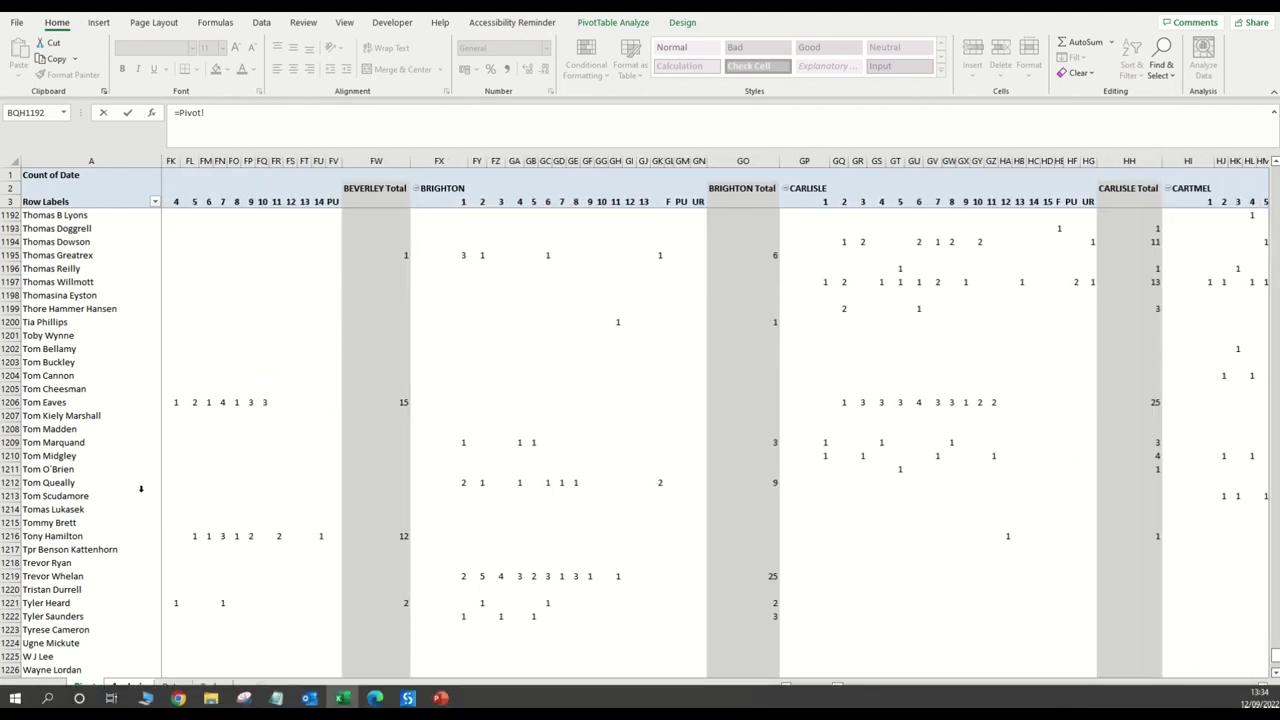
pyautogui.click(763, 482)
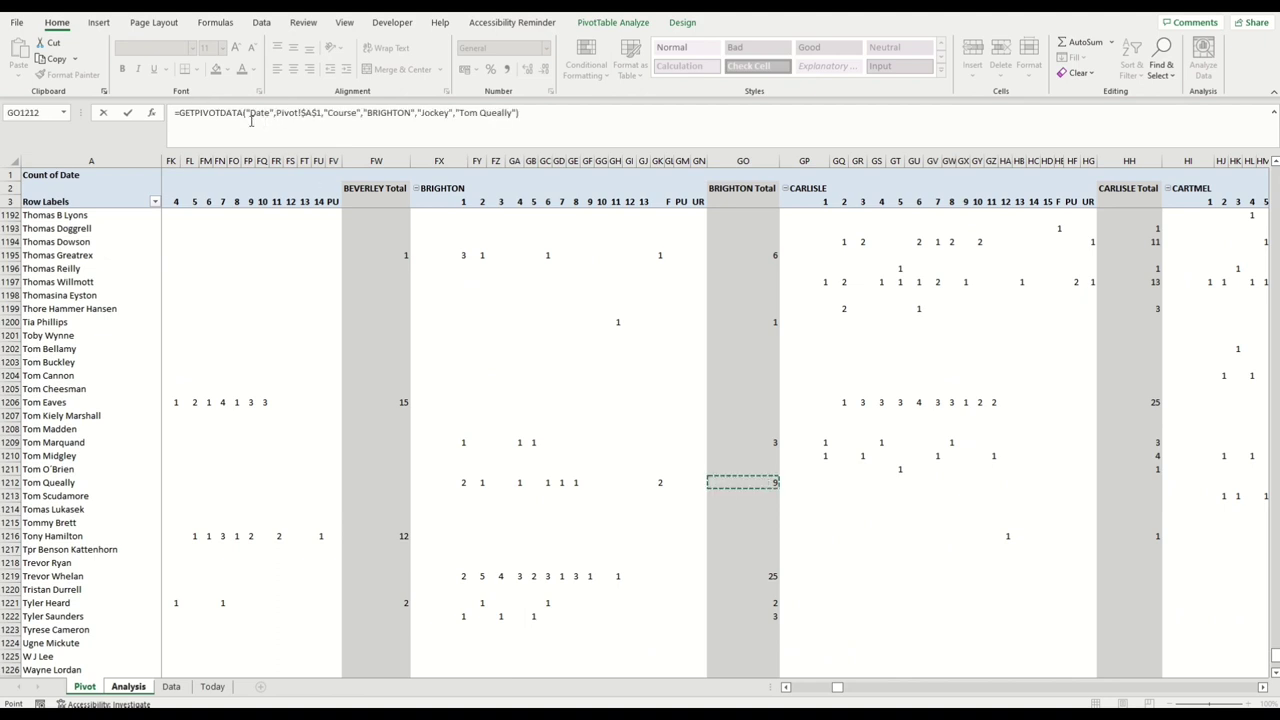
pyautogui.press('Return')
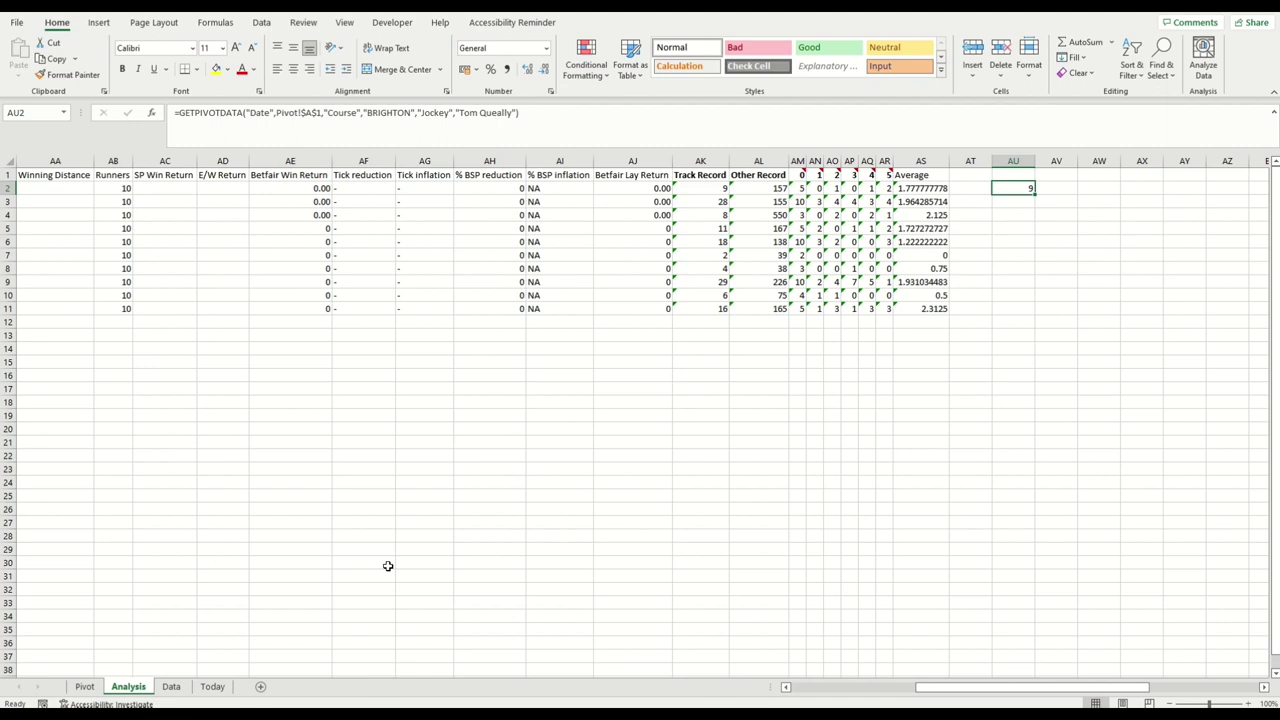
# Step: Try filling the AU2 formula down to AU6, and clear the copies from AU3:AU6
pyautogui.moveTo(1035, 194); pyautogui.dragTo(1030, 248)
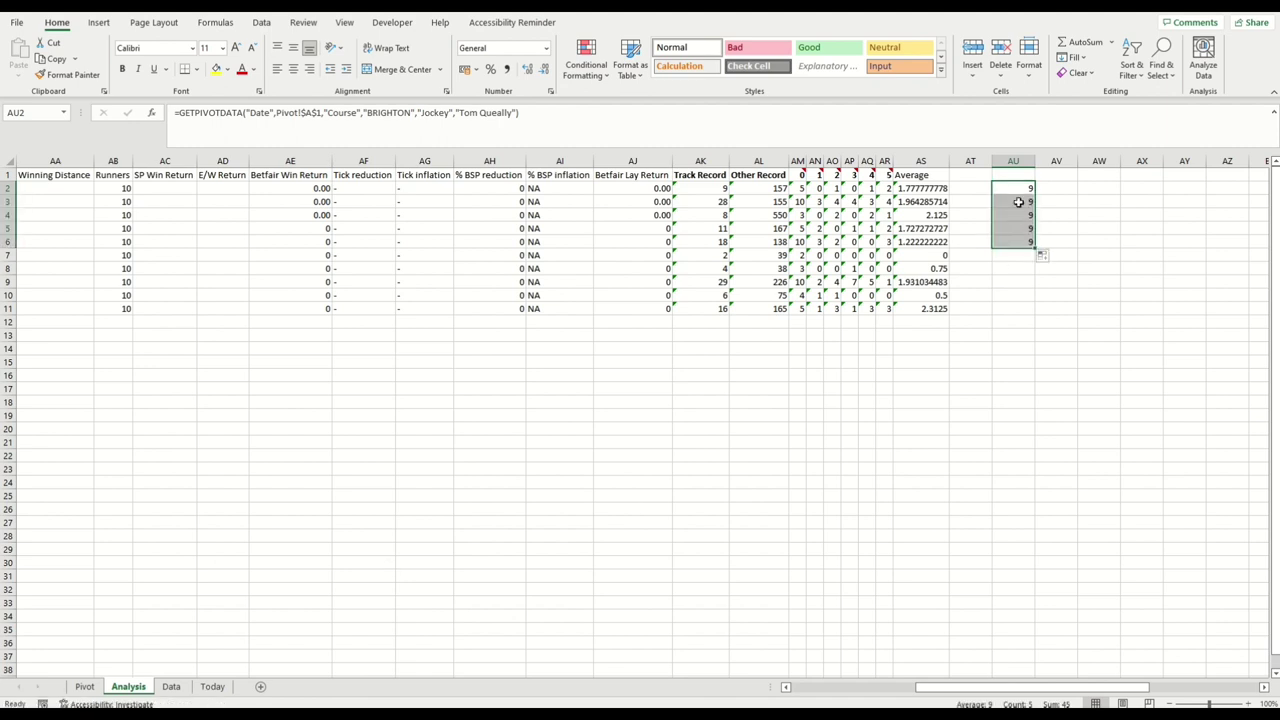
pyautogui.click(1024, 241)
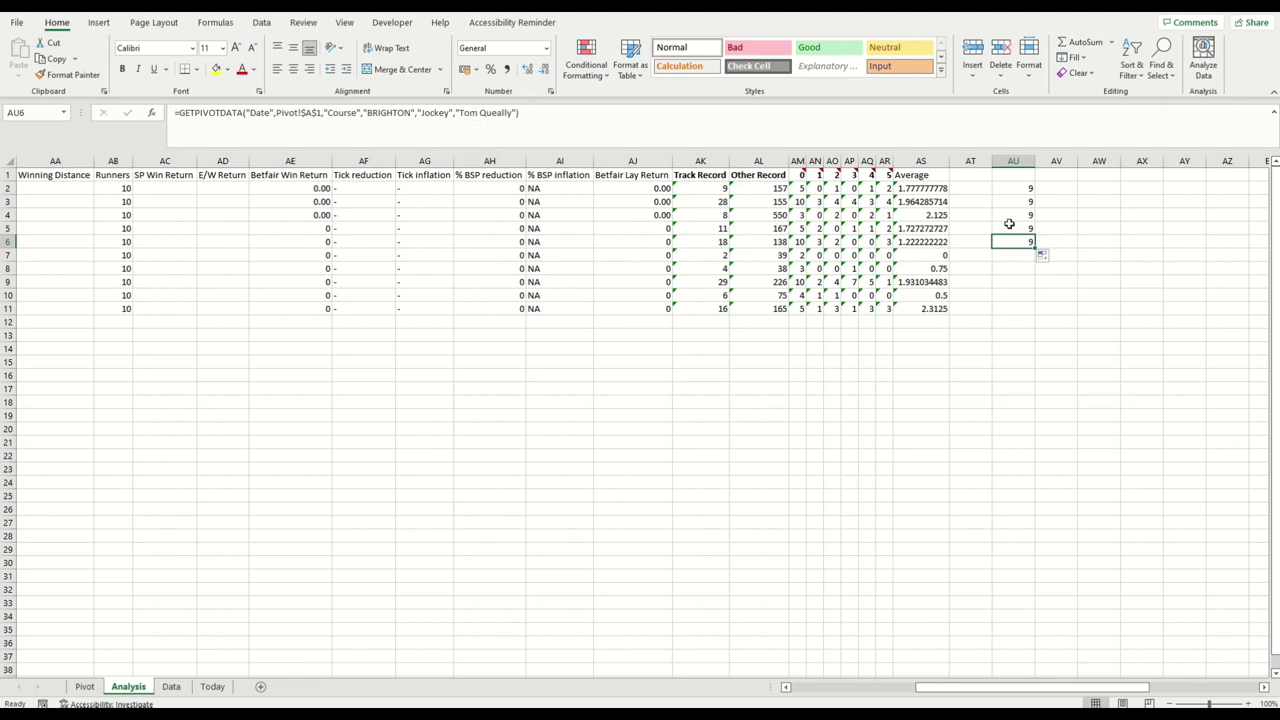
pyautogui.click(1005, 192)
pyautogui.moveTo(1014, 206); pyautogui.dragTo(1017, 237)
pyautogui.press('Delete')
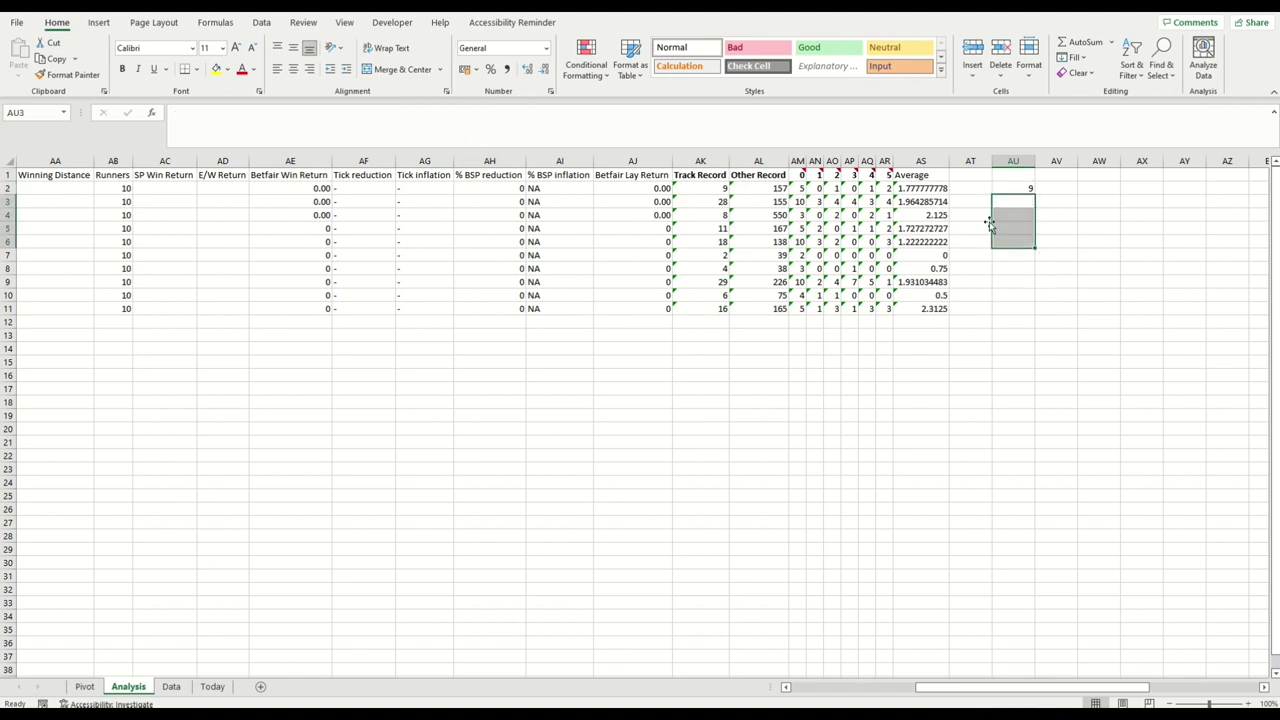
# Step: Replace the BRIGHTON course item in the AU2 GETPIVOTDATA formula with the column-locked track reference $C2
pyautogui.click(1003, 187)
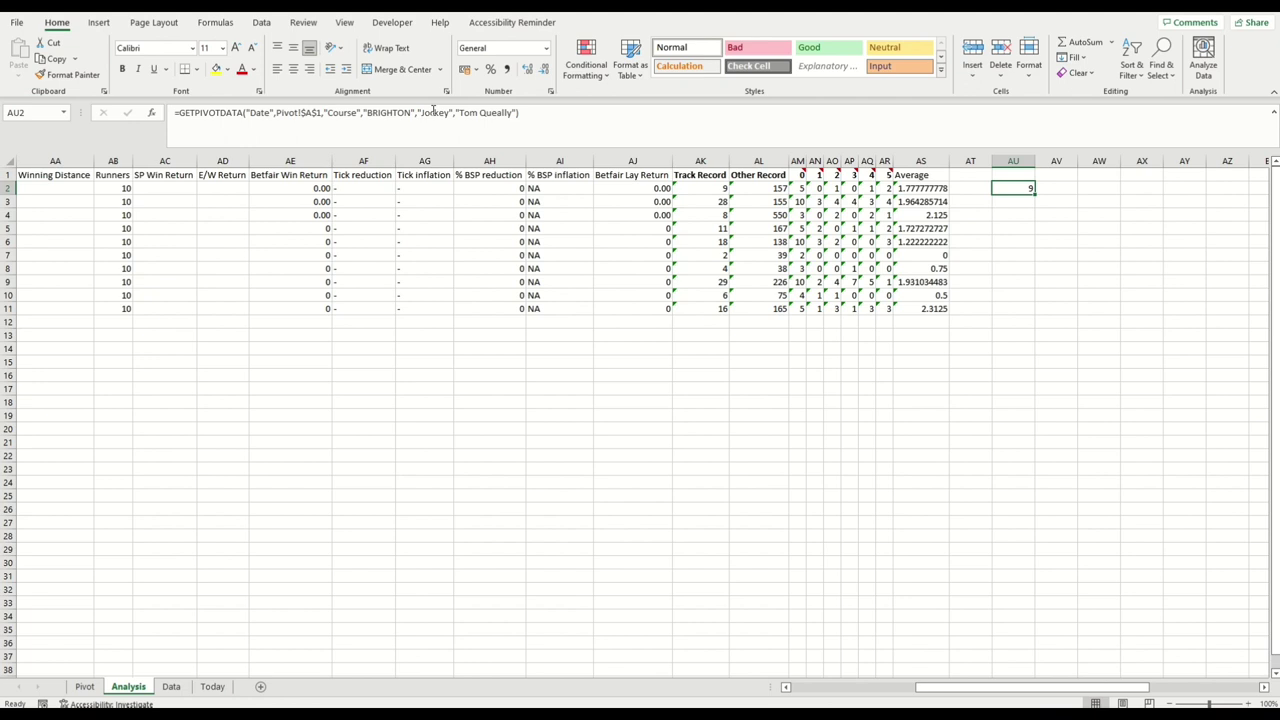
pyautogui.click(264, 116)
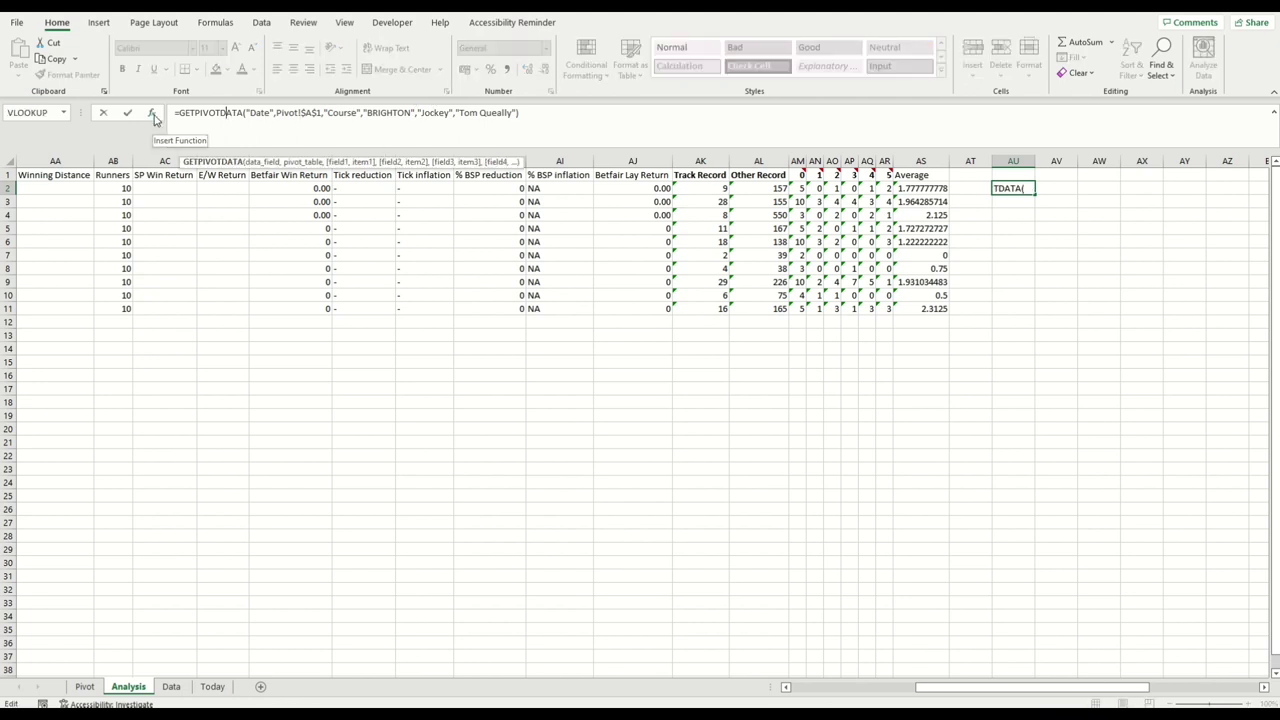
pyautogui.click(152, 114)
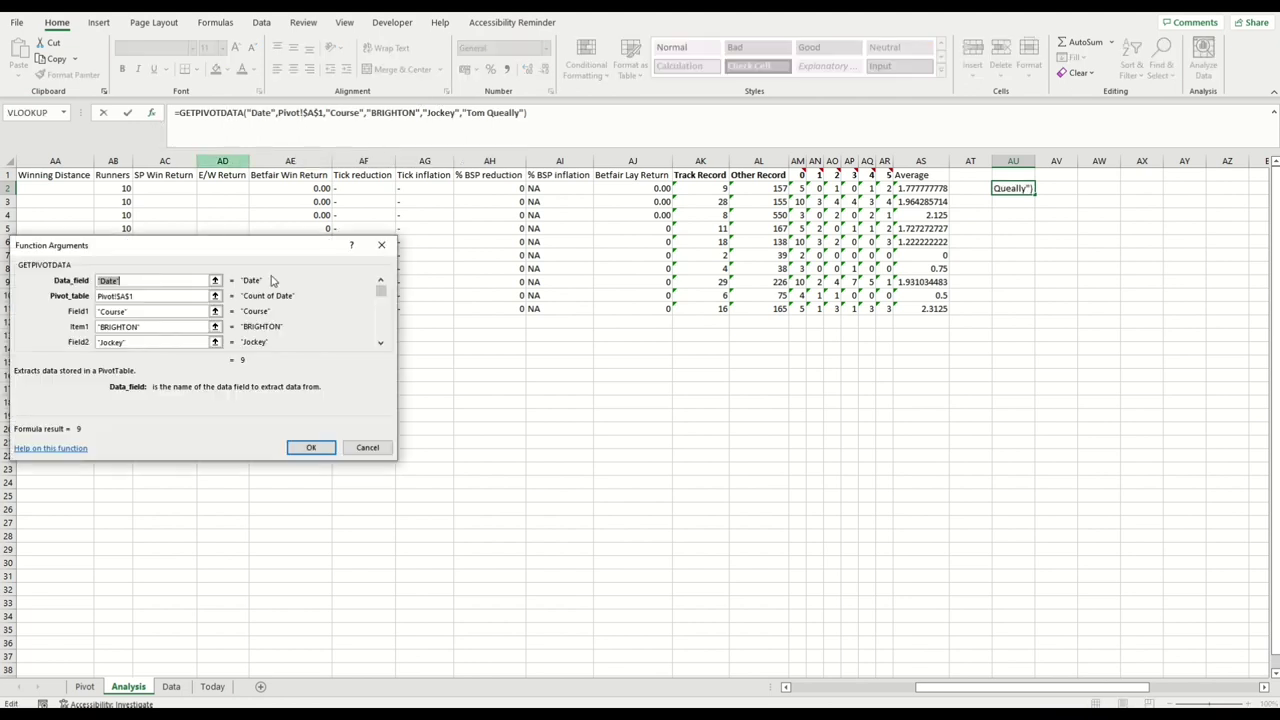
pyautogui.click(155, 326)
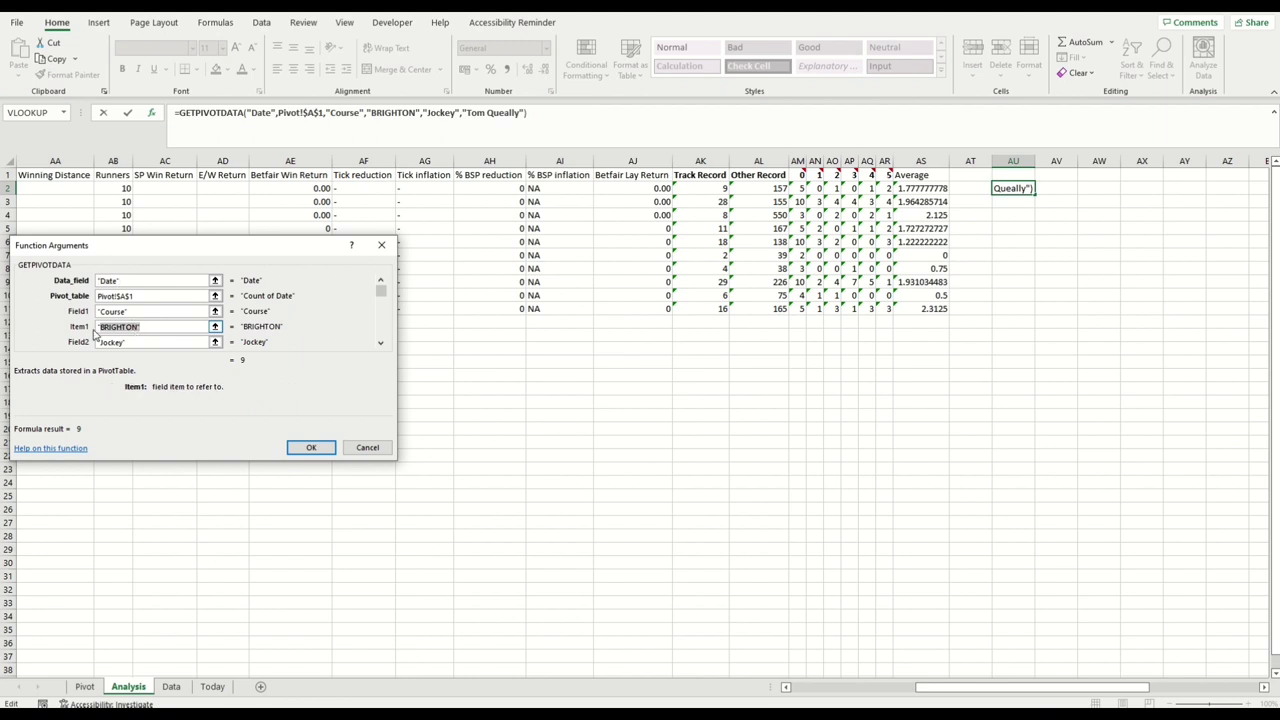
pyautogui.click(883, 690)
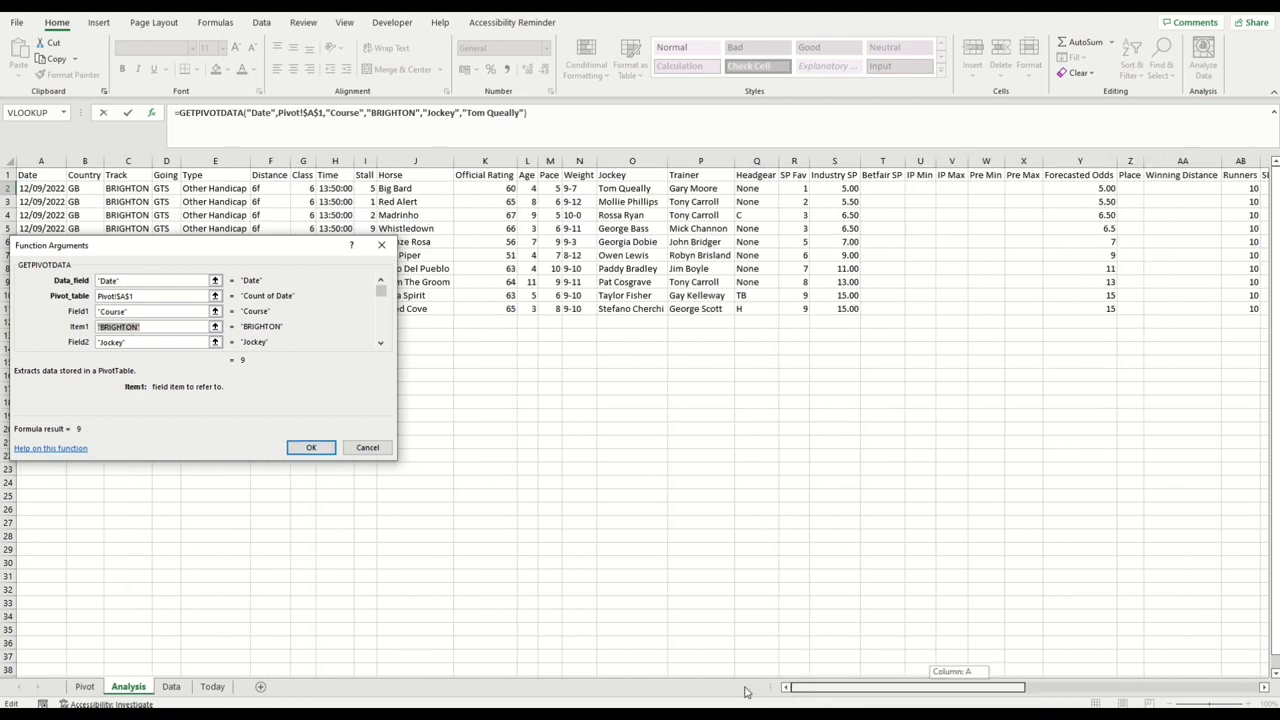
pyautogui.click(130, 190)
pyautogui.click(105, 328)
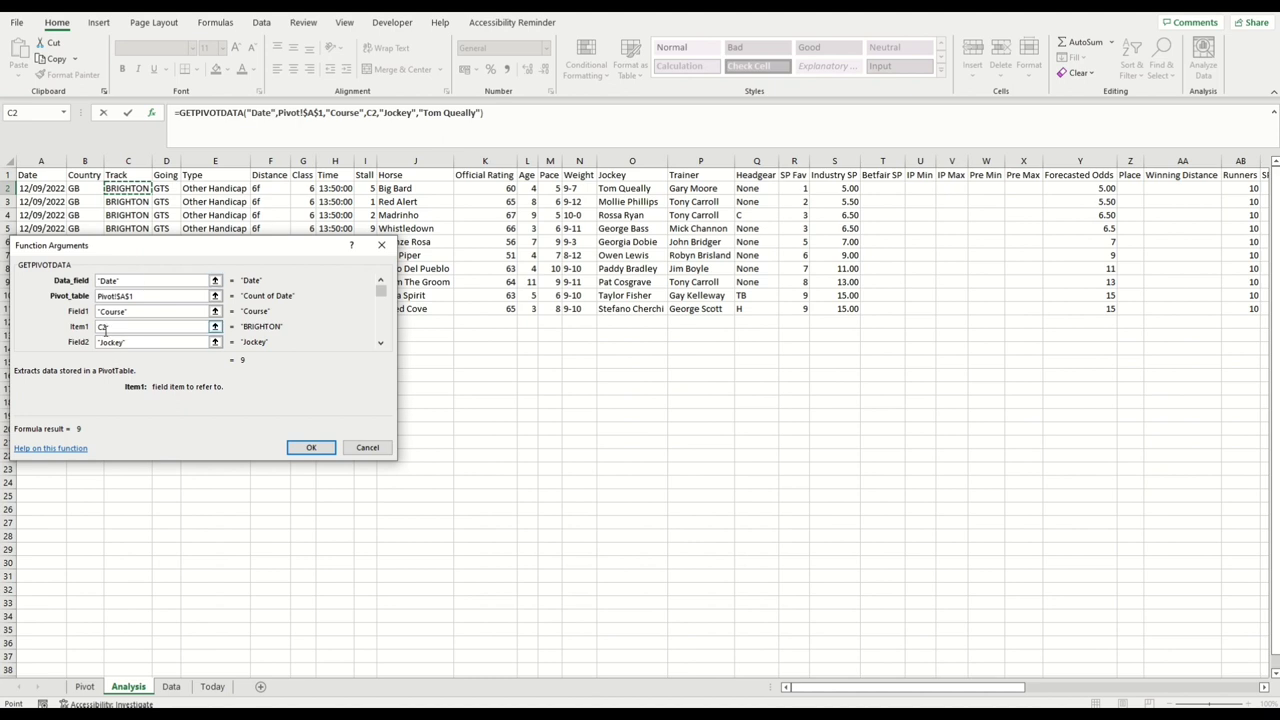
pyautogui.click(110, 330)
pyautogui.write('$')
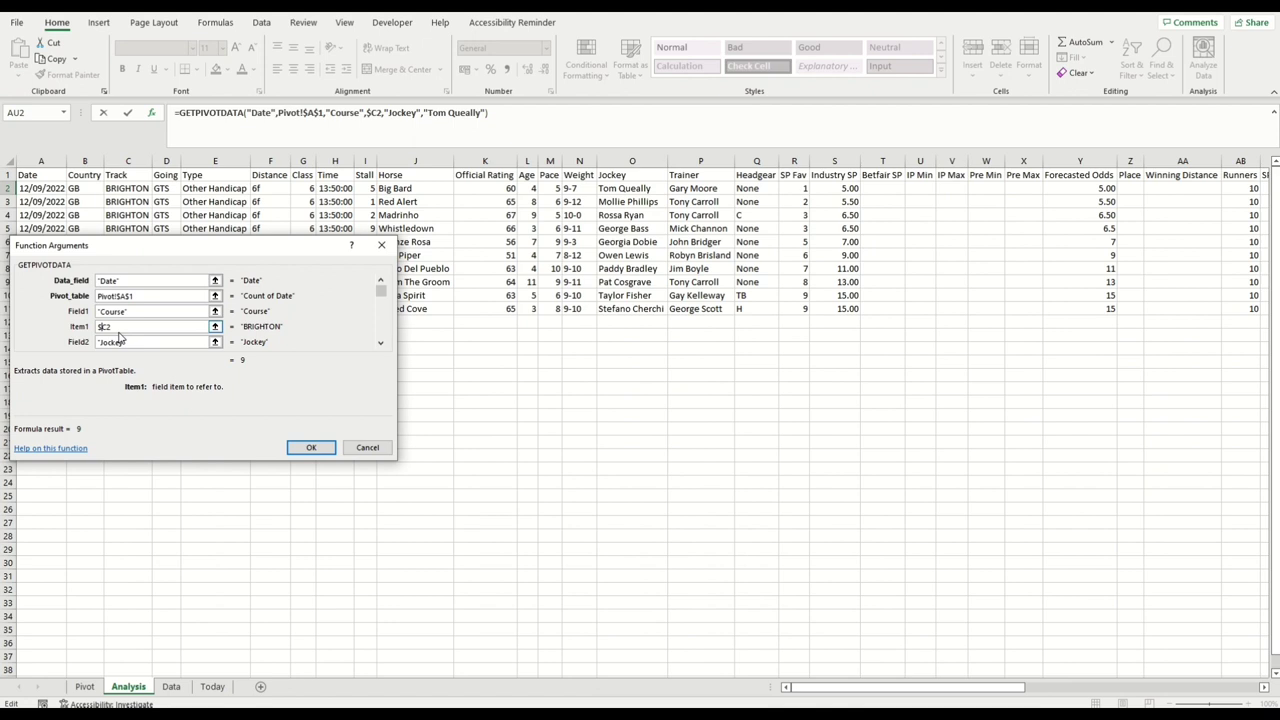
# Step: Replace the jockey item in the AU2 formula's Item2 argument with $O2, and apply the formula
pyautogui.press('Tab')
pyautogui.press('Tab')
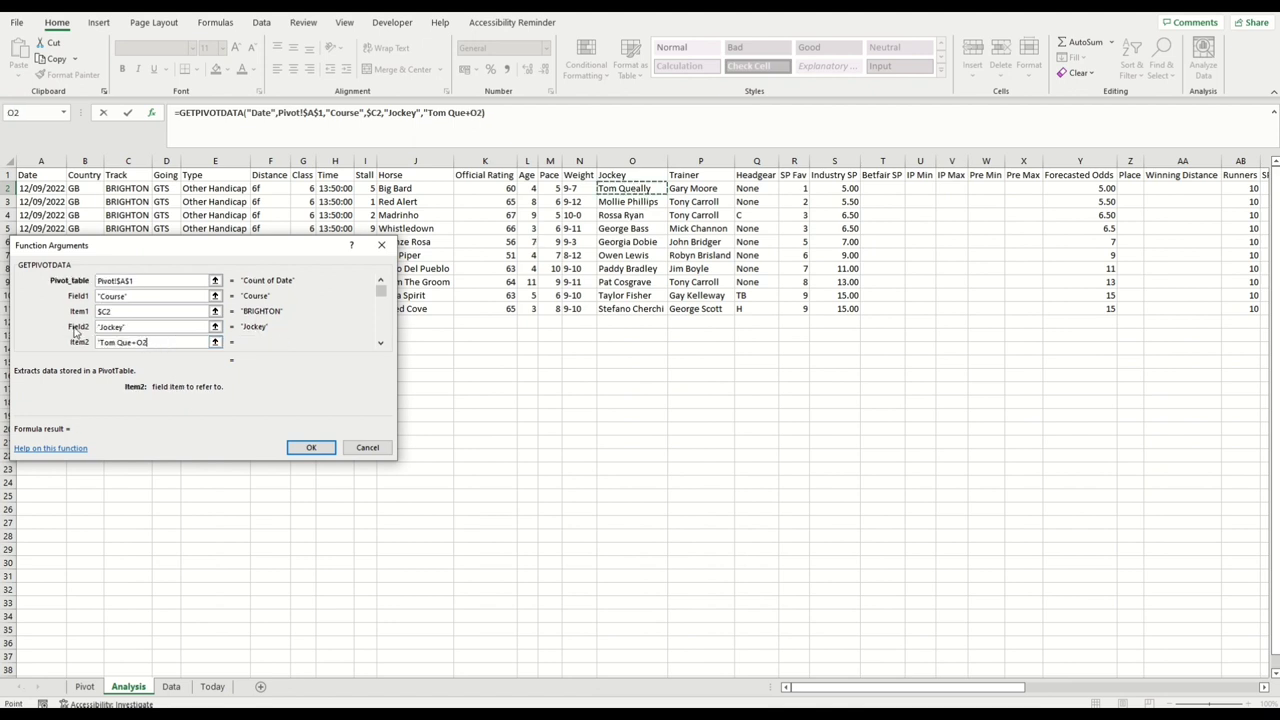
pyautogui.press('BackSpace')
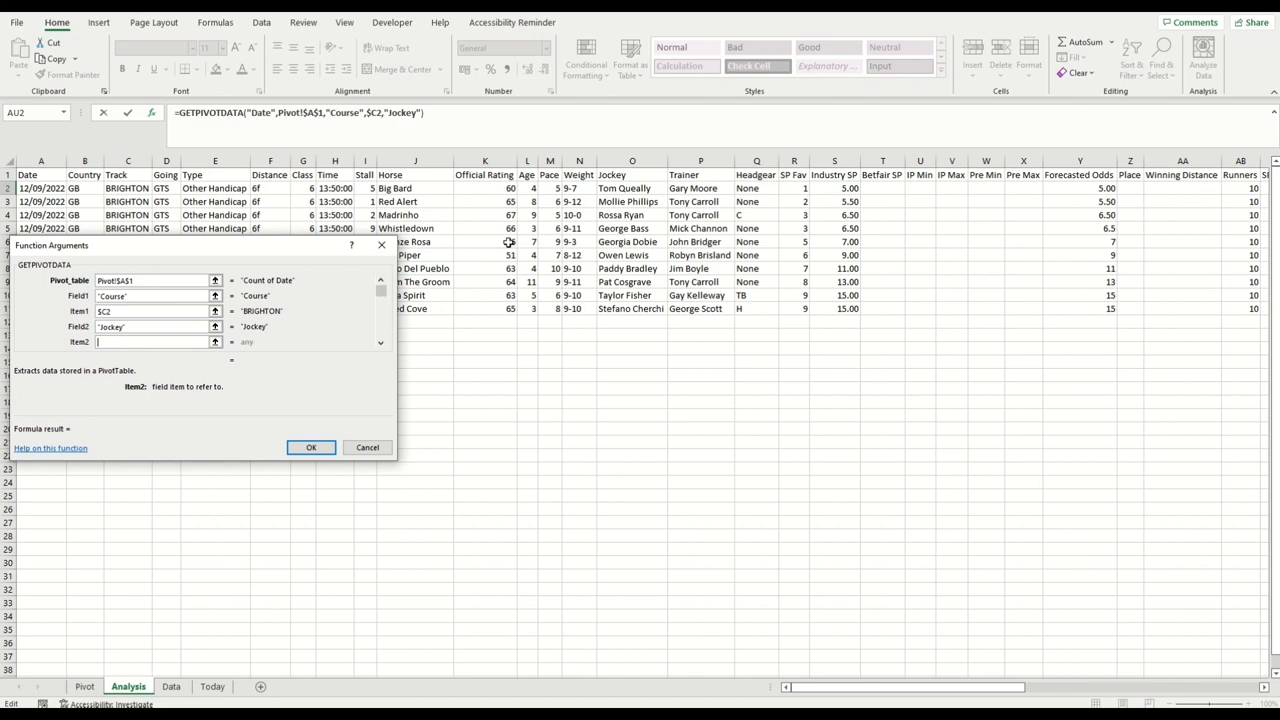
pyautogui.click(608, 190)
pyautogui.click(101, 342)
pyautogui.click(311, 447)
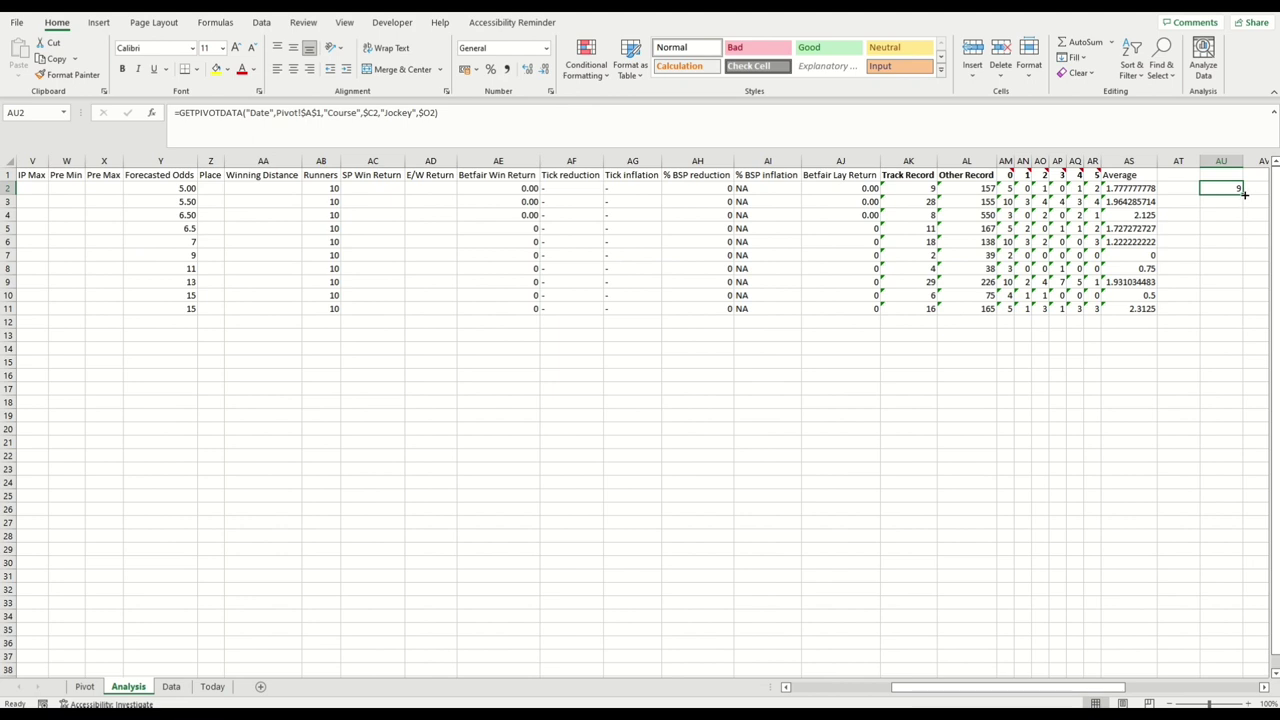
# Step: Fill the AU2 formula down to AU5 to check its row references, and clear AU2:AU5
pyautogui.moveTo(1244, 195); pyautogui.dragTo(1241, 232)
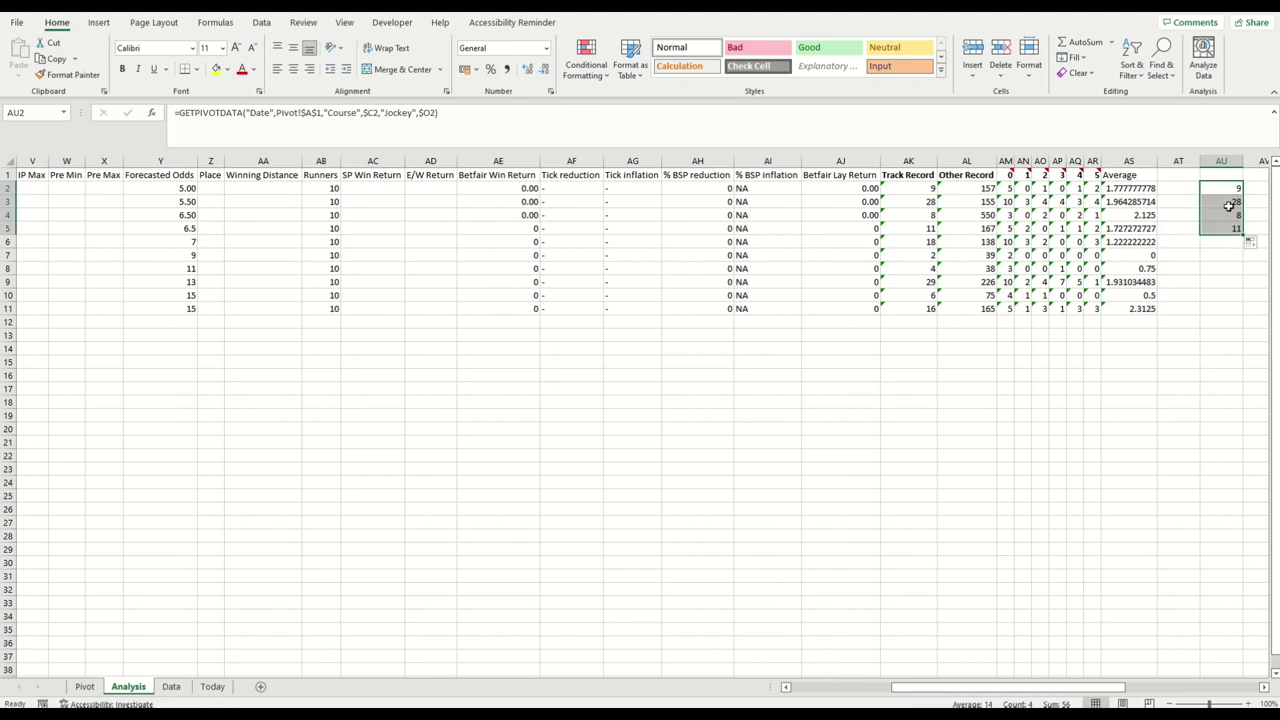
pyautogui.click(1220, 201)
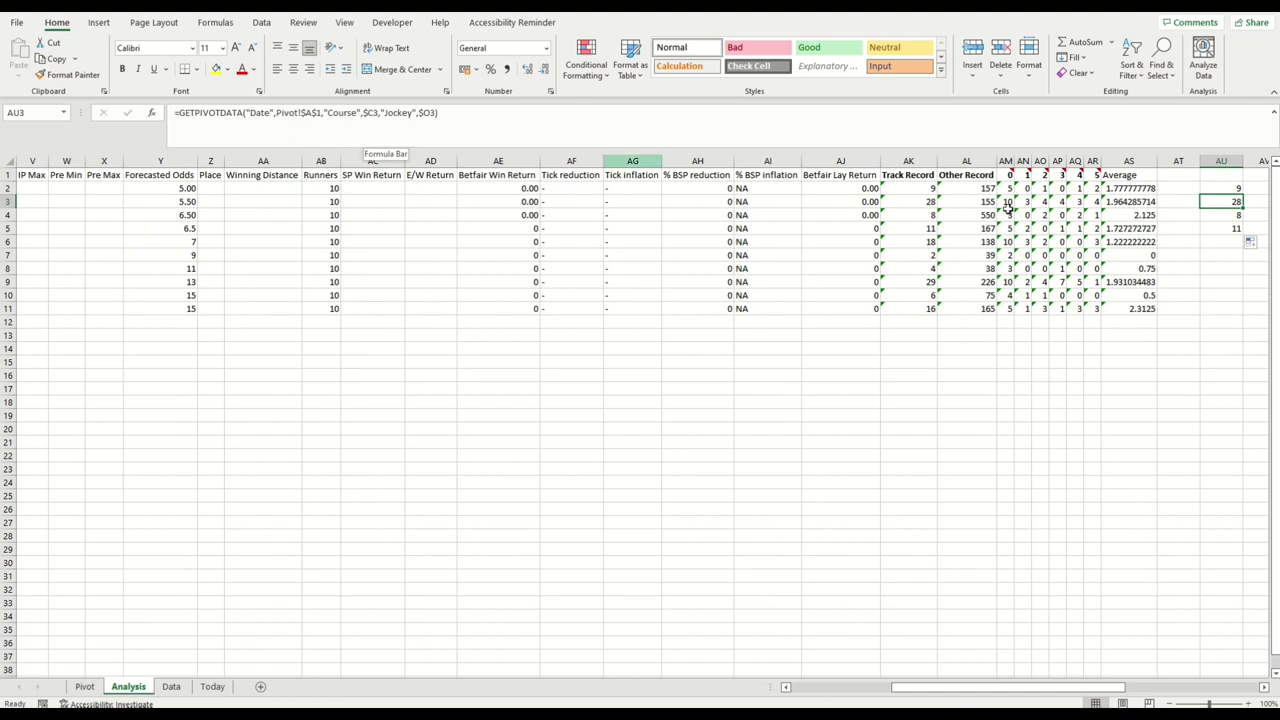
pyautogui.click(1227, 218)
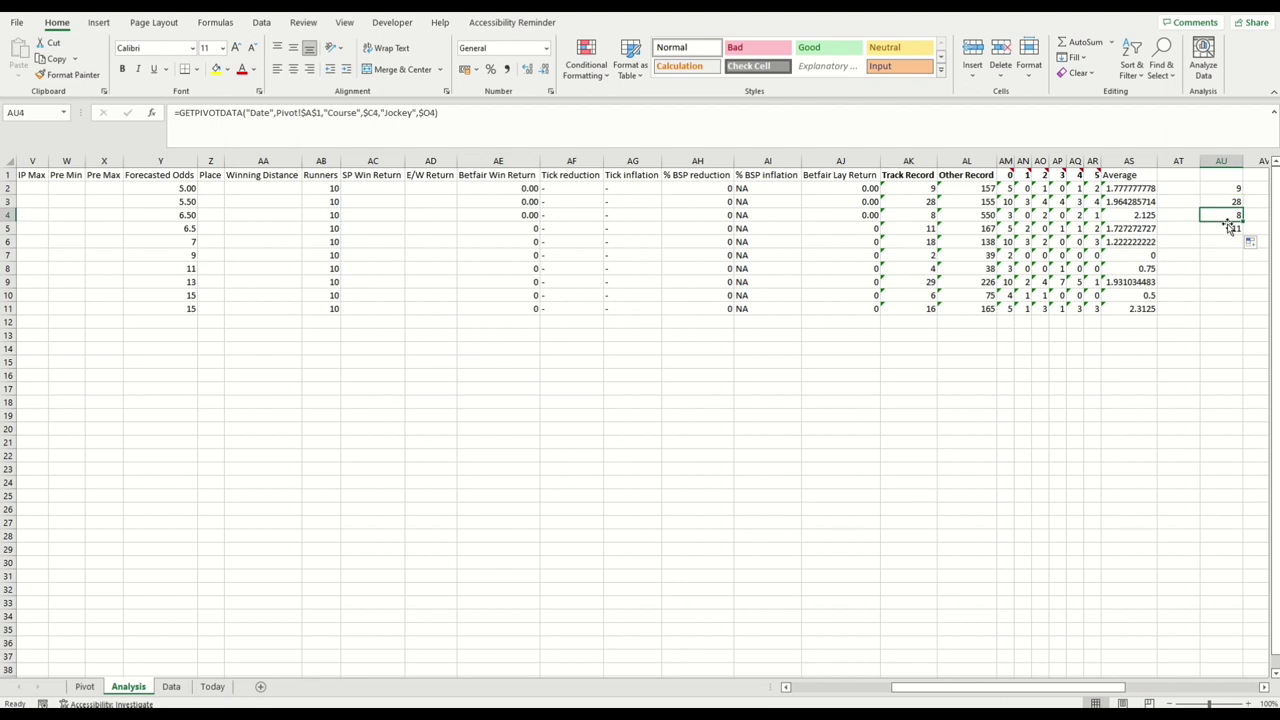
pyautogui.moveTo(1229, 189); pyautogui.dragTo(1234, 225)
pyautogui.press('Delete')
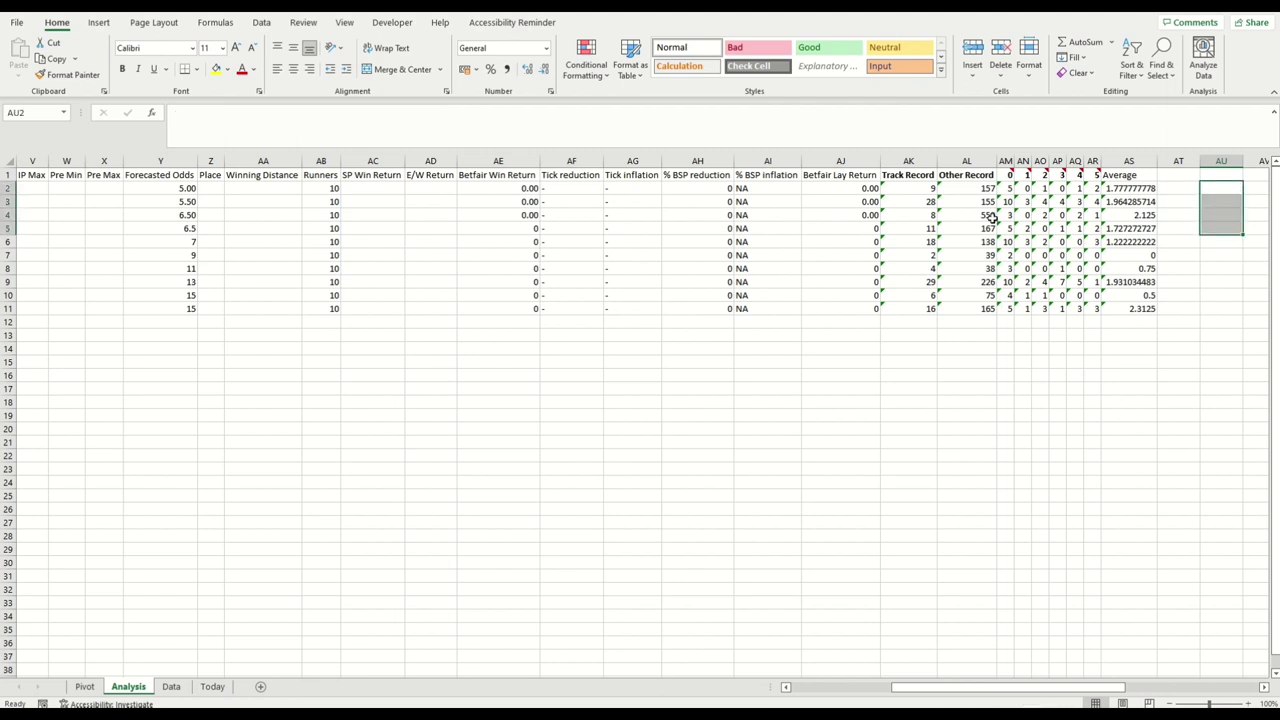
# Step: Examine the GETPIVOTDATA formulas in several rows of the Track Record column, AK
pyautogui.click(915, 190)
pyautogui.click(914, 212)
pyautogui.click(915, 235)
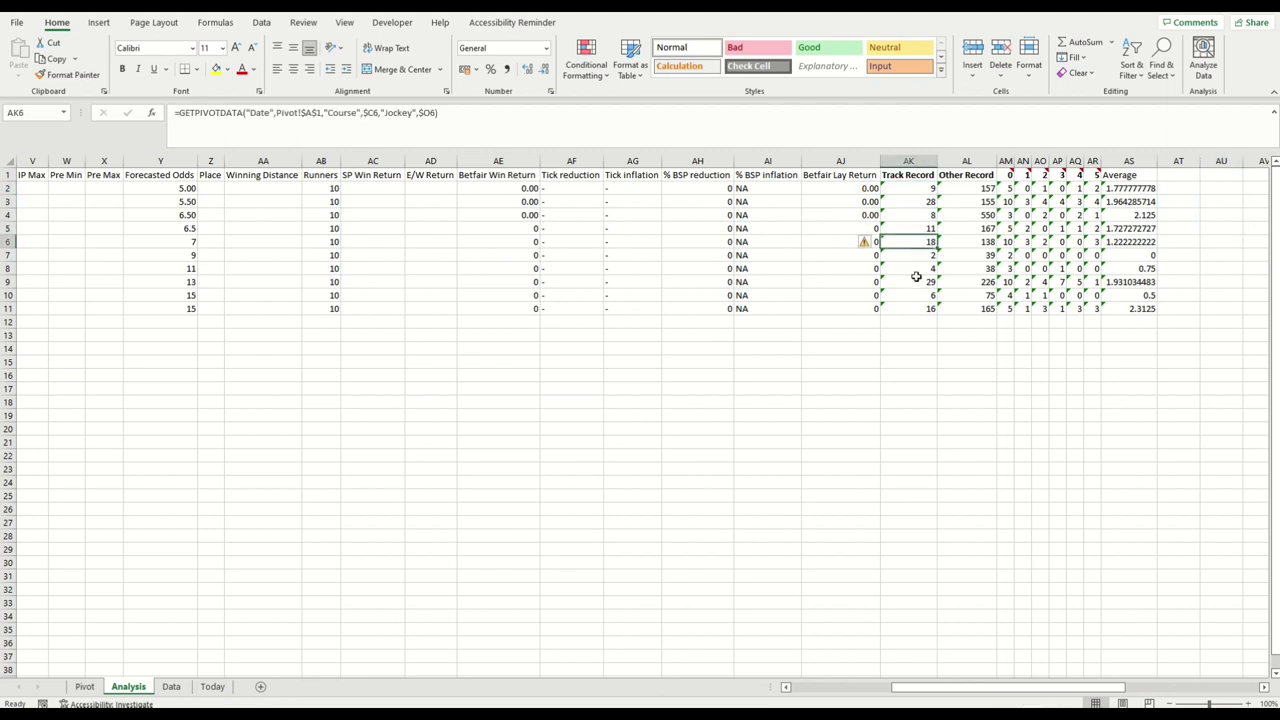
pyautogui.click(914, 281)
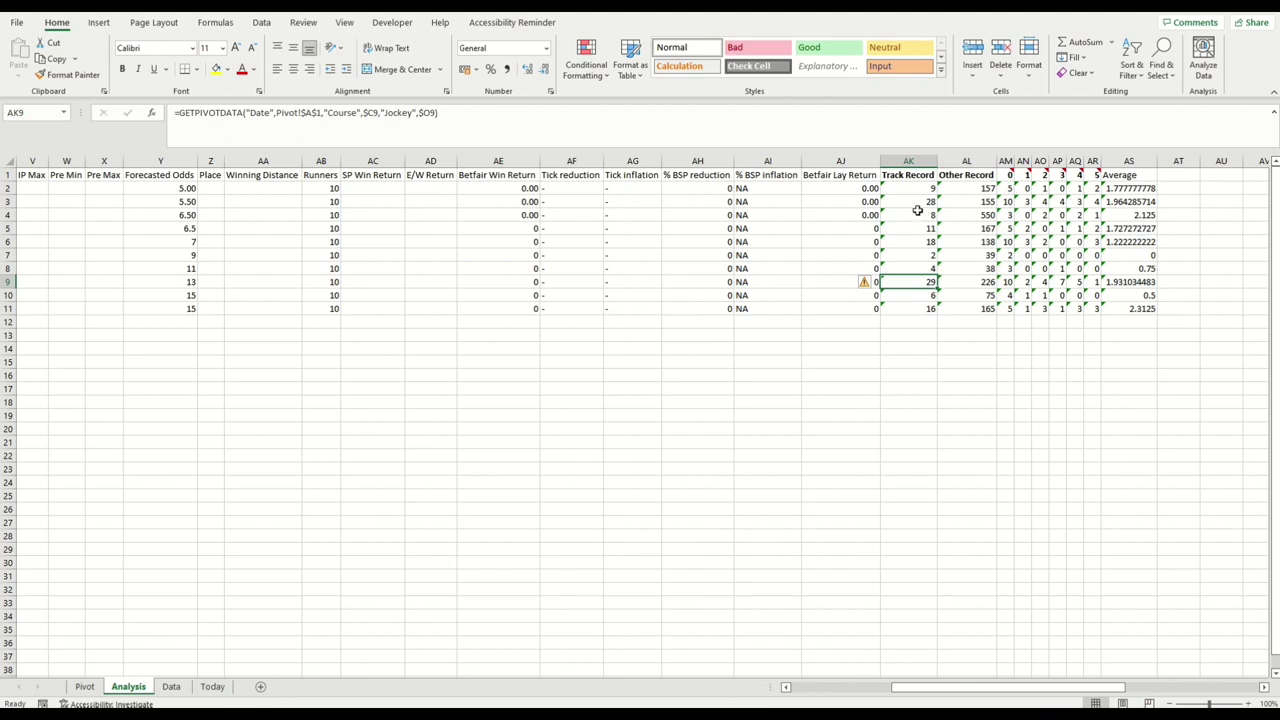
pyautogui.click(917, 213)
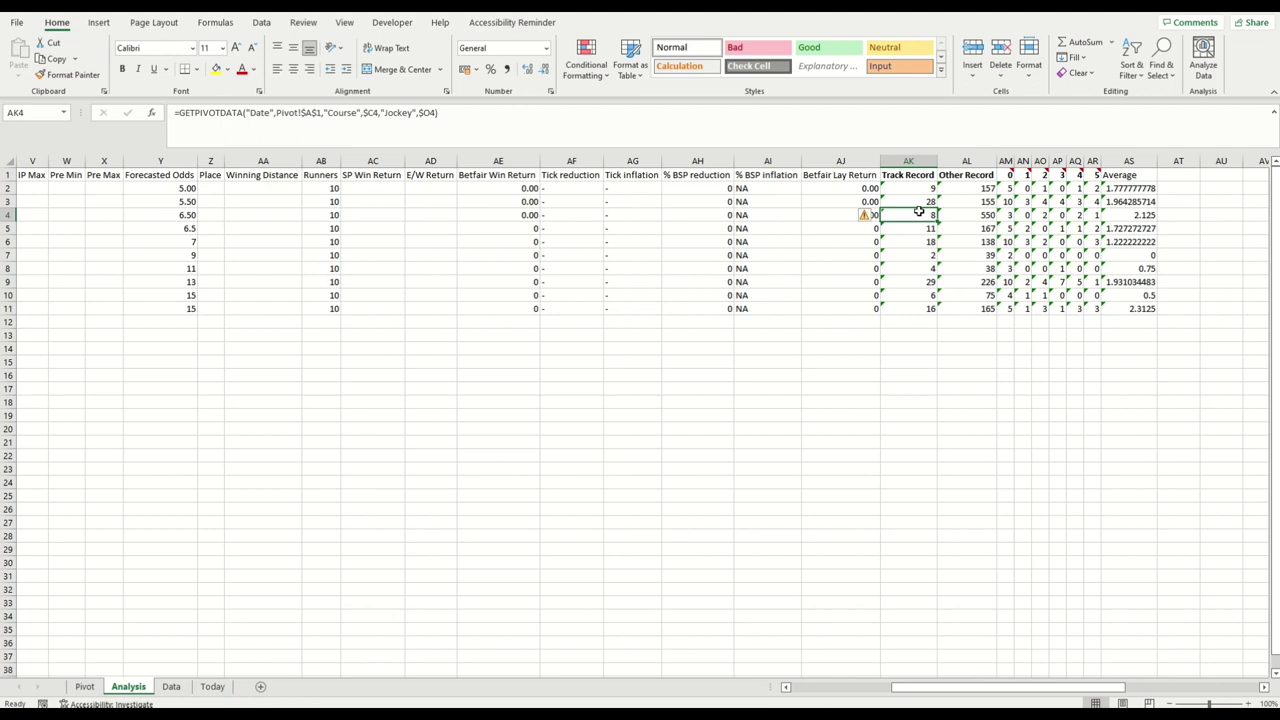
# Step: Examine the Other Record formulas in column AL and the jockey's Grand Total in row 1212 of the Pivot sheet
pyautogui.click(986, 189)
pyautogui.click(981, 203)
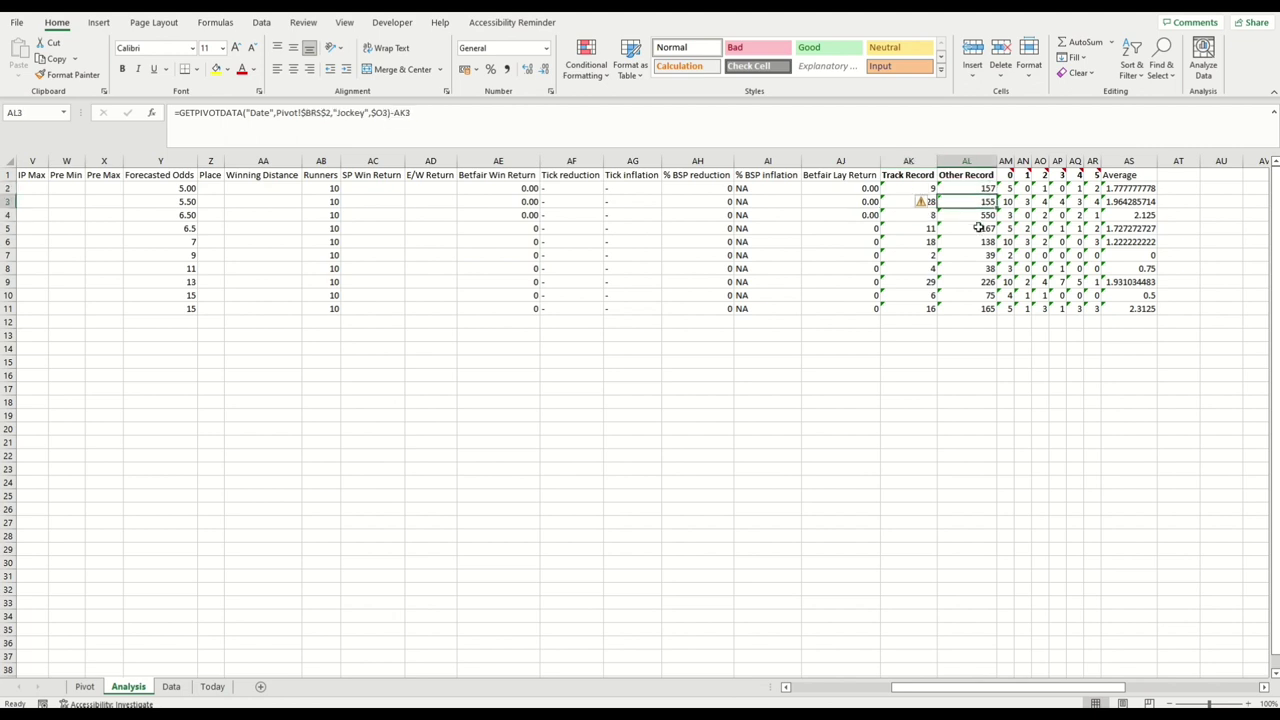
pyautogui.click(979, 228)
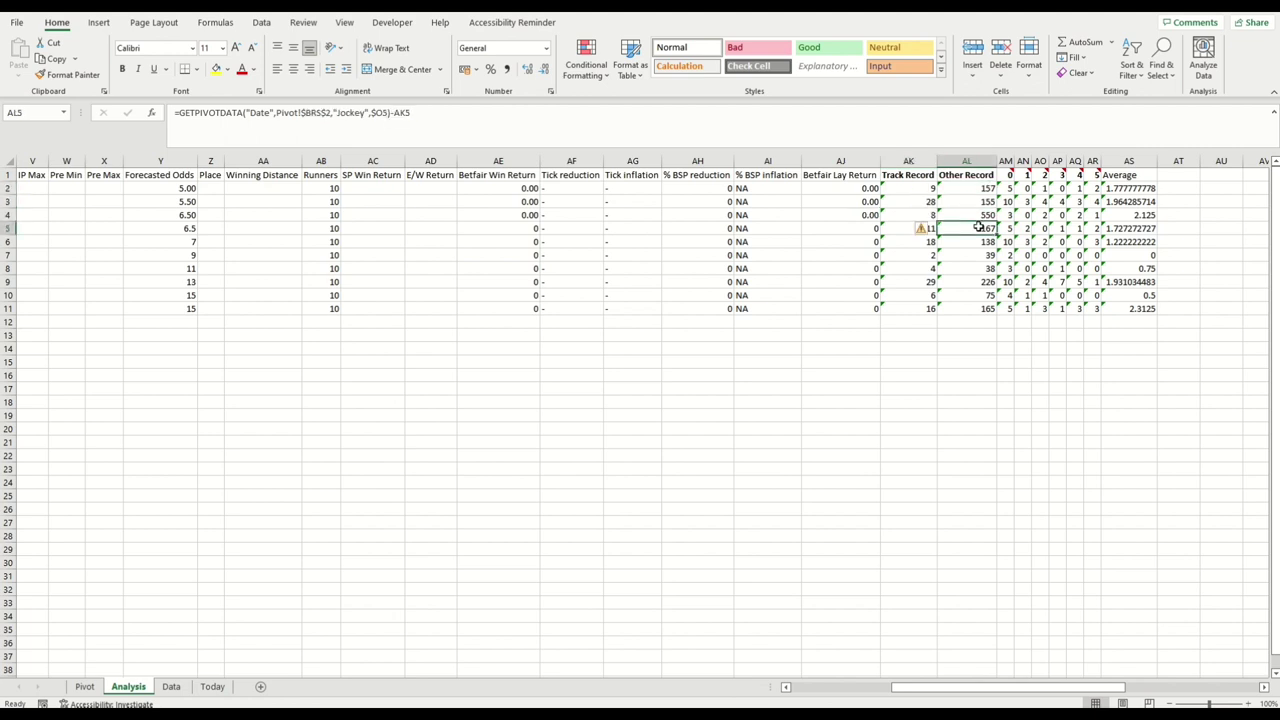
pyautogui.click(85, 686)
pyautogui.moveTo(843, 688); pyautogui.dragTo(1252, 688)
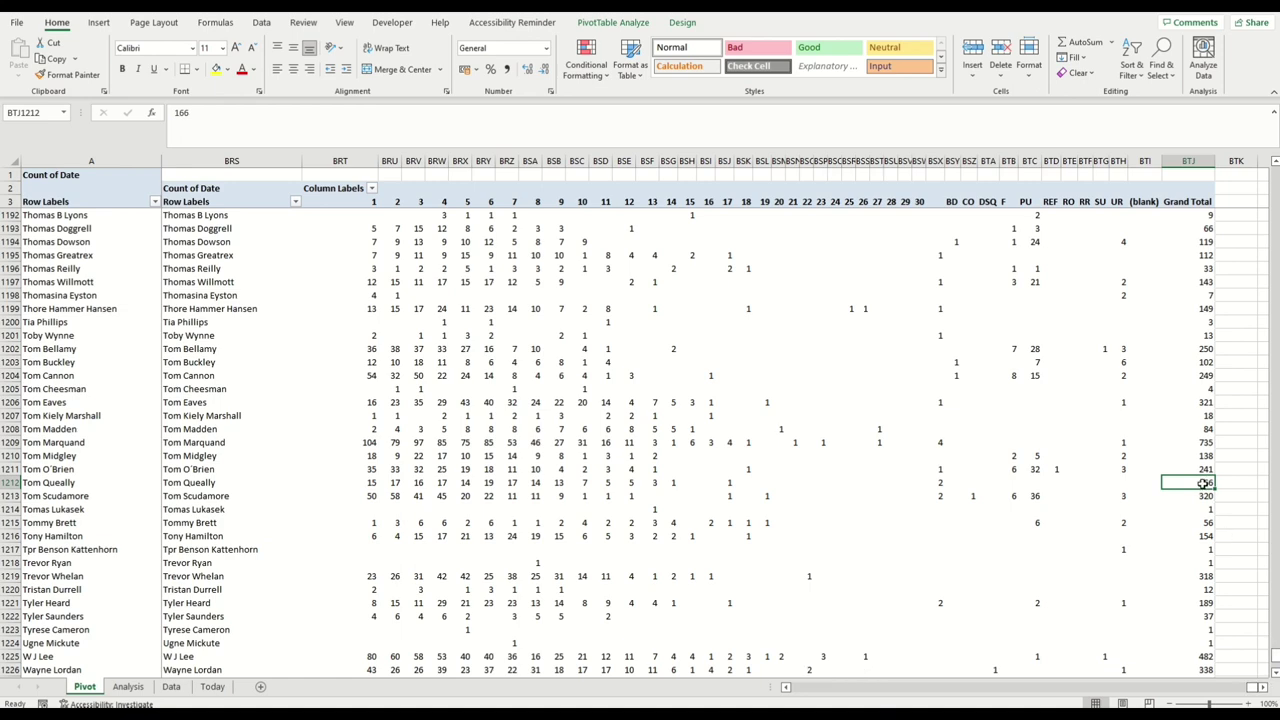
# Step: Examine the notes on the 0 to 5 score headers in the Analysis sheet and the formulas in AM2:AR2
pyautogui.click(128, 686)
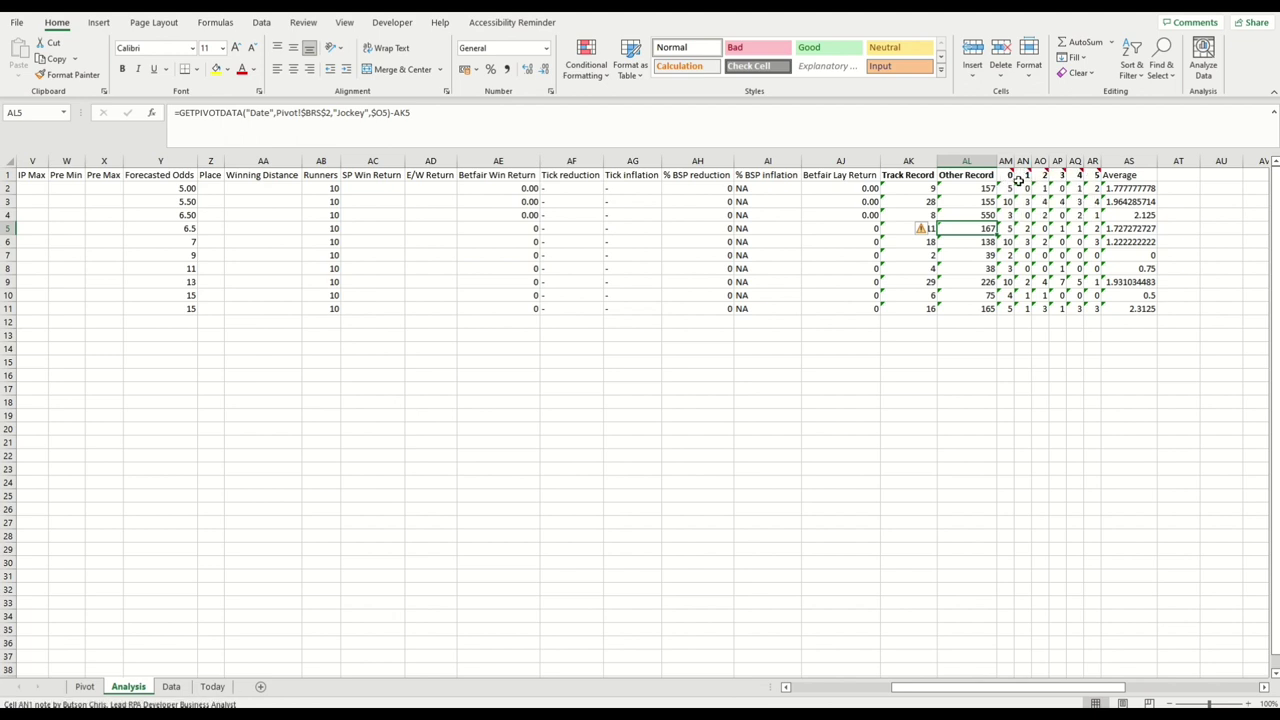
pyautogui.moveTo(1080, 178)
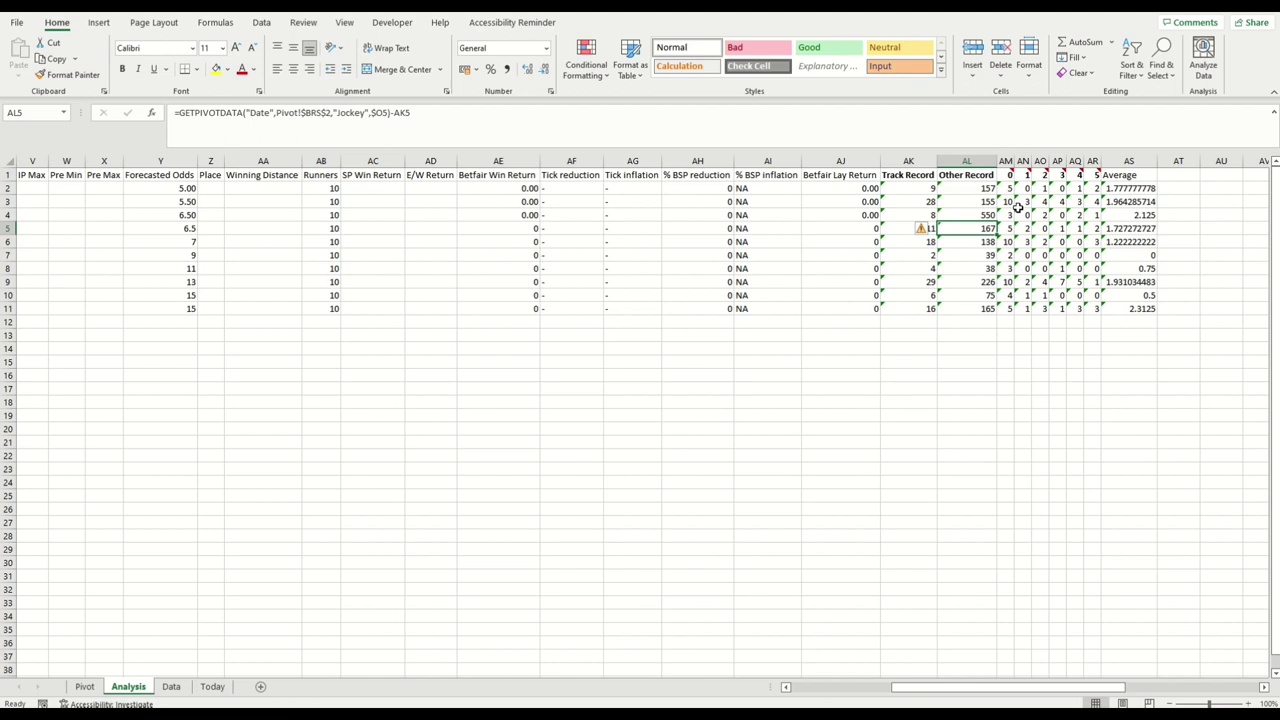
pyautogui.moveTo(1008, 176)
pyautogui.click(1008, 189)
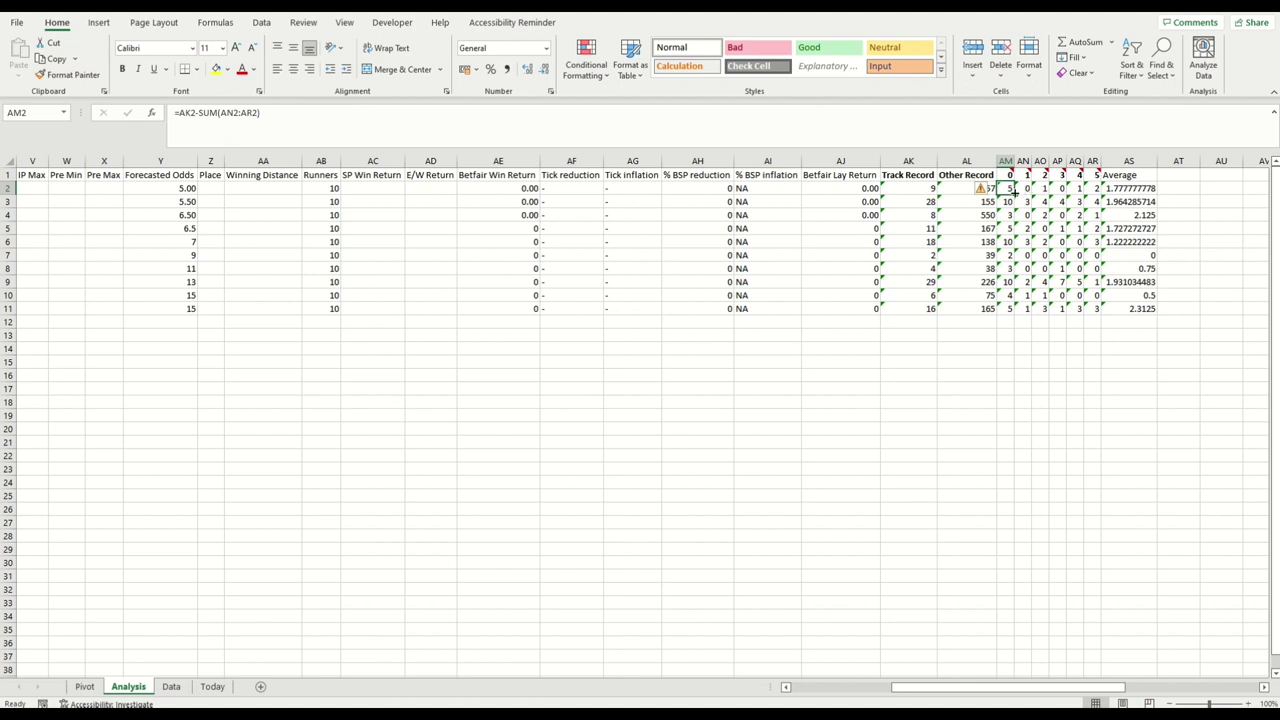
pyautogui.click(1026, 191)
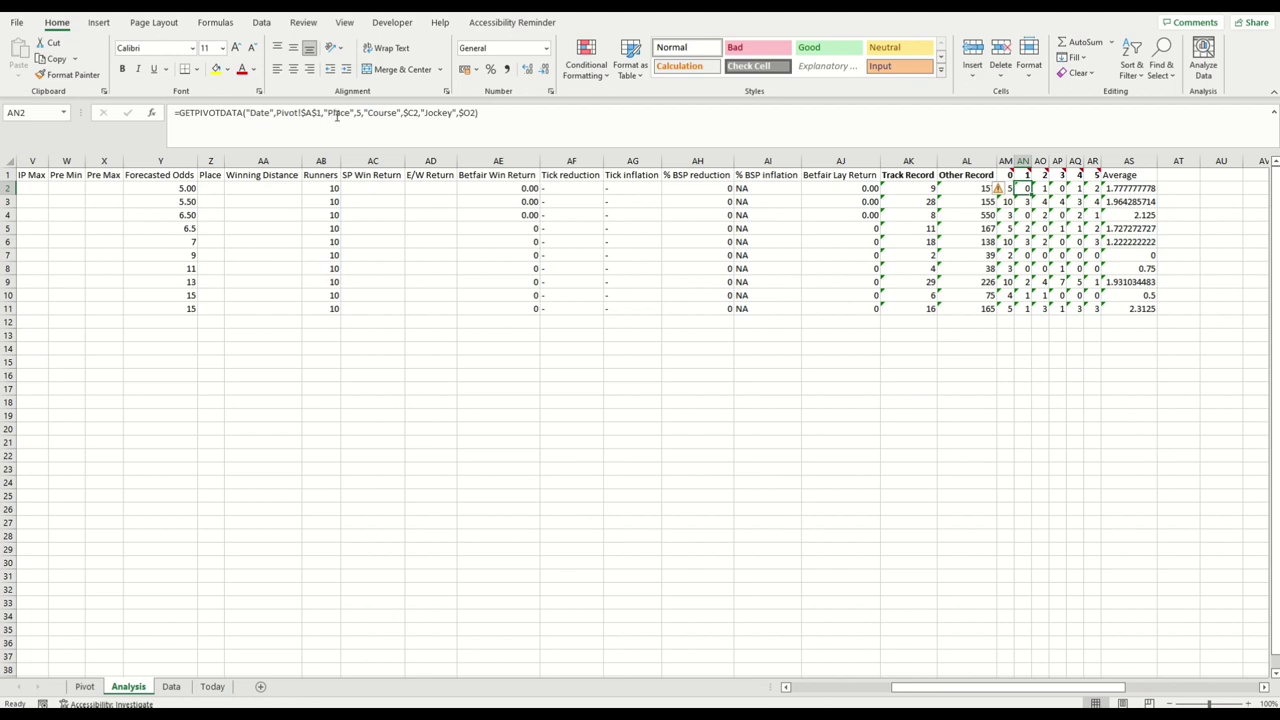
pyautogui.press('Right')
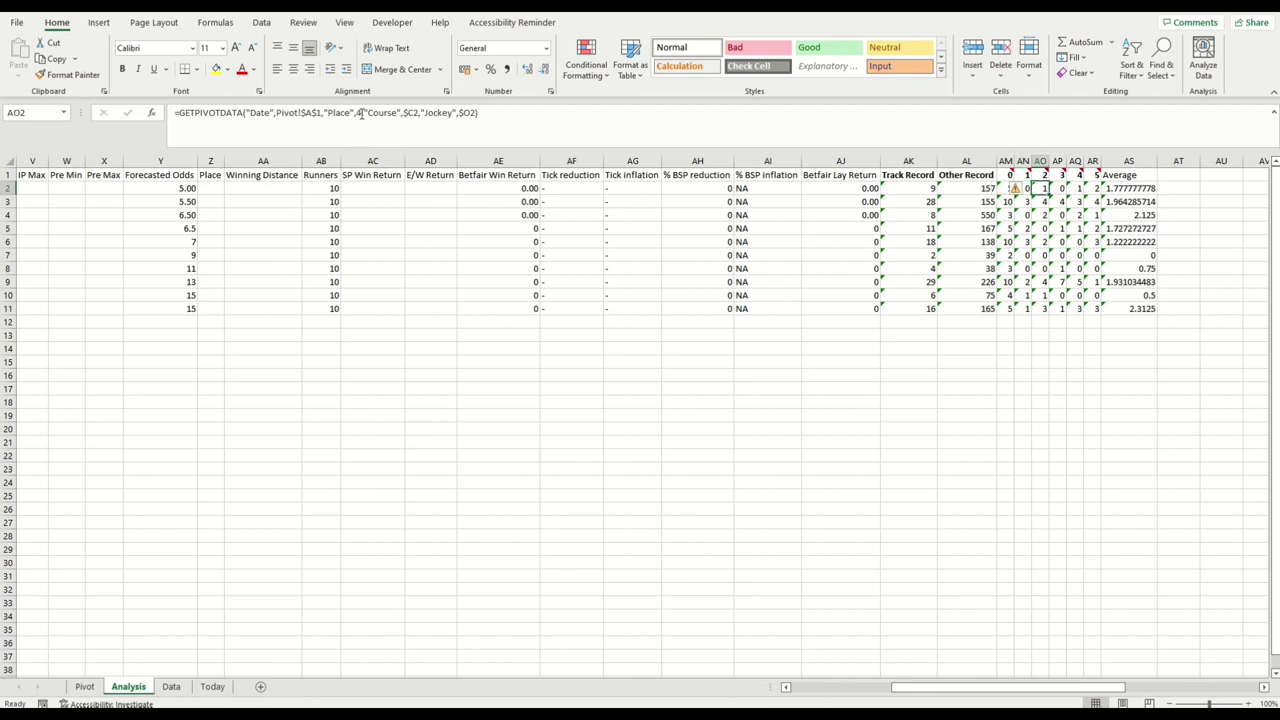
pyautogui.press('Right')
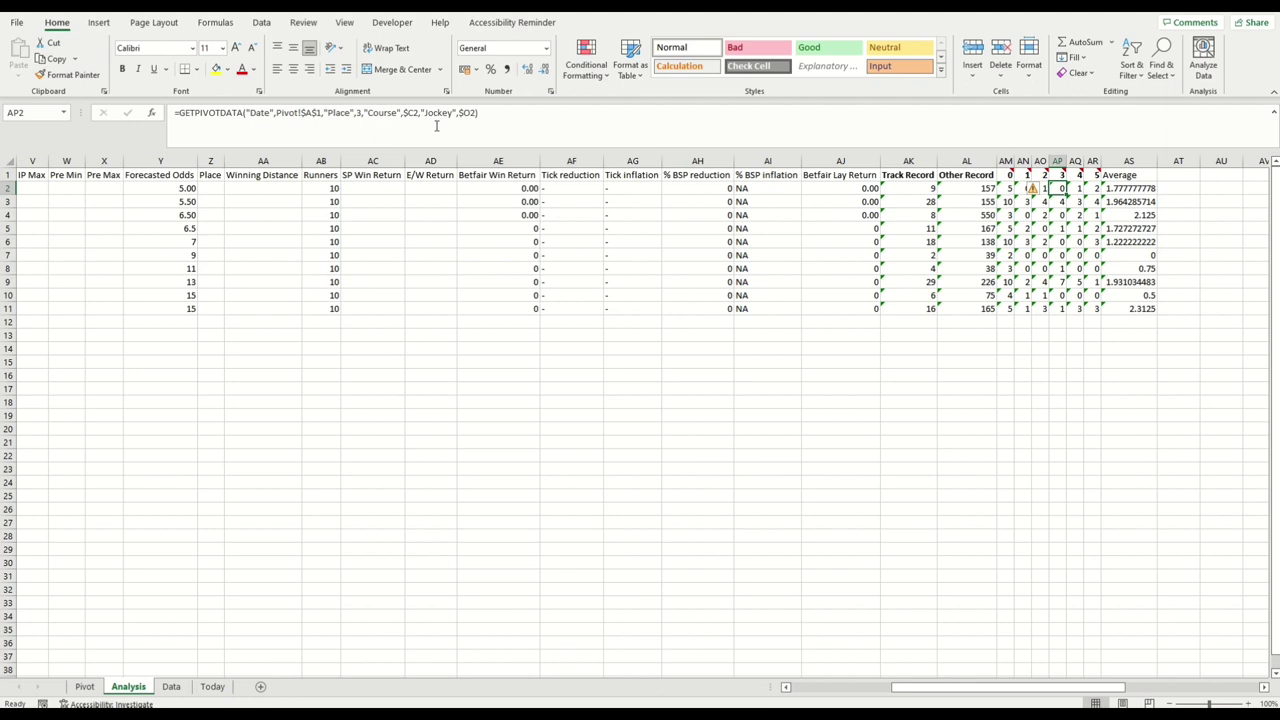
pyautogui.press('Right')
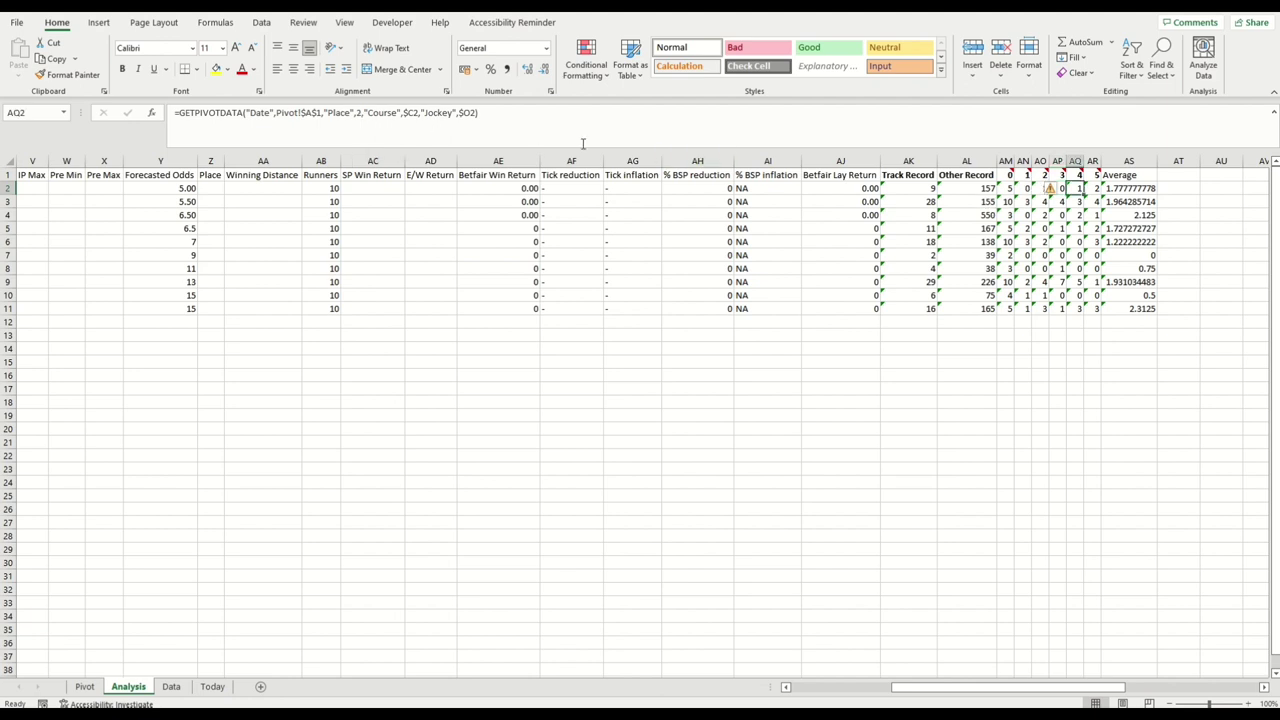
pyautogui.press('Right')
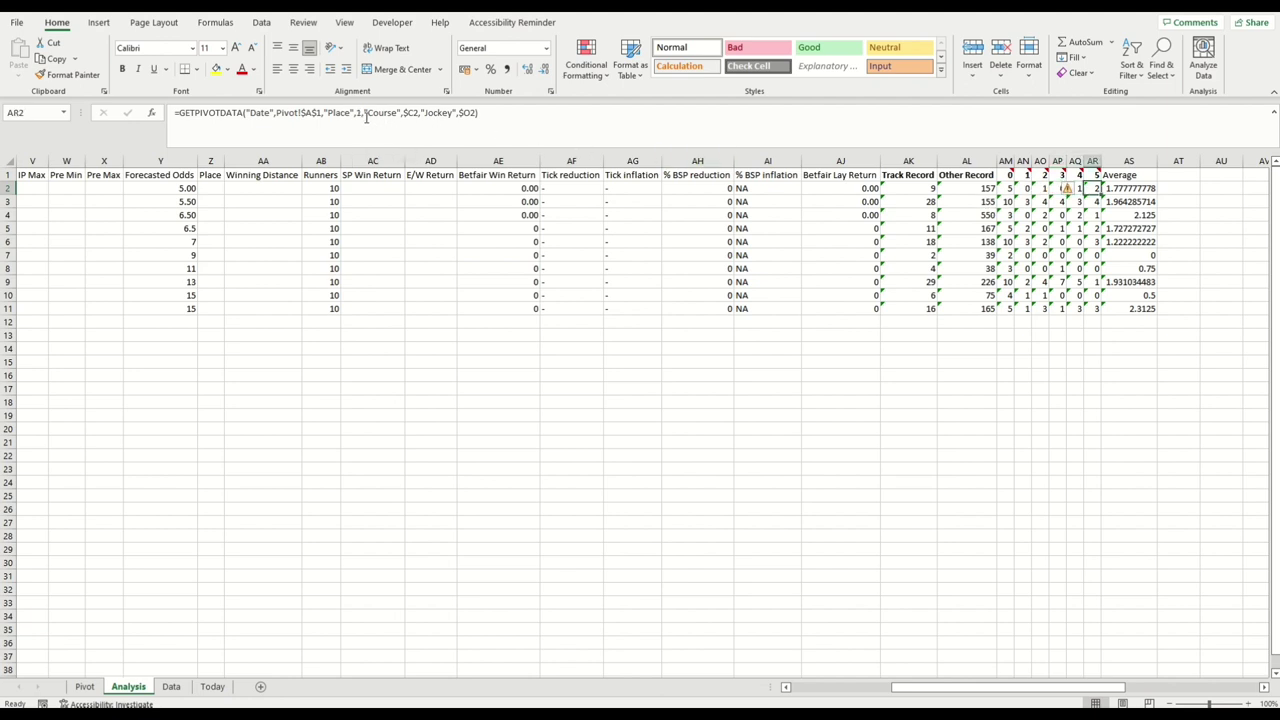
# Step: Examine the jockey's BRIGHTON counts for places 1 to 3 in Pivot row 1212, and recheck the AM2 formula in the Analysis sheet
pyautogui.click(88, 688)
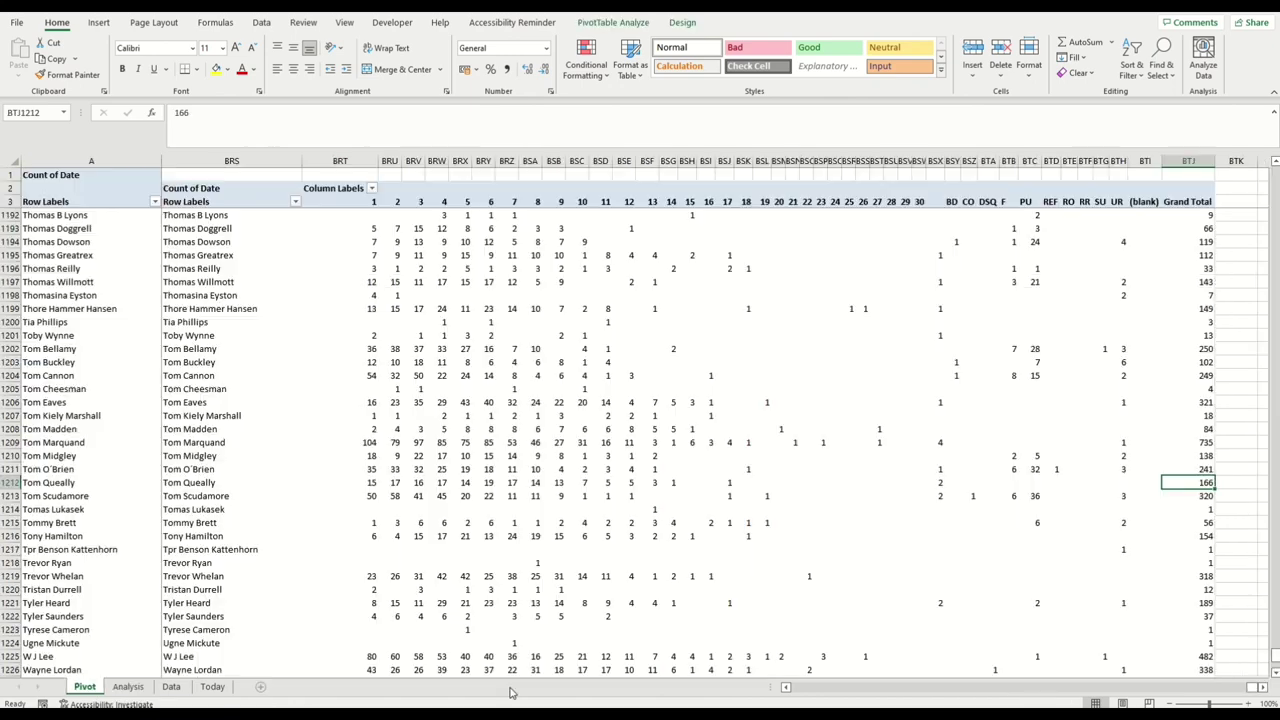
pyautogui.moveTo(1252, 688); pyautogui.dragTo(294, 631)
pyautogui.click(8, 482)
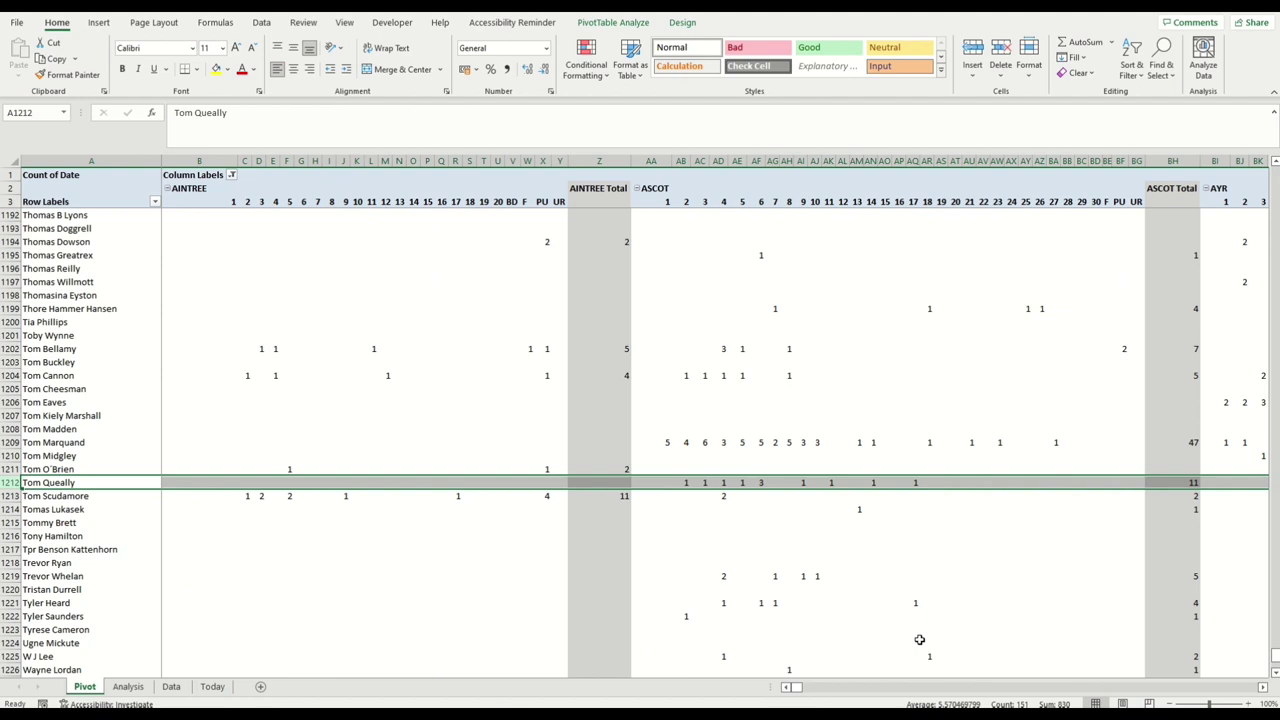
pyautogui.click(971, 696)
pyautogui.click(981, 691)
pyautogui.click(981, 691)
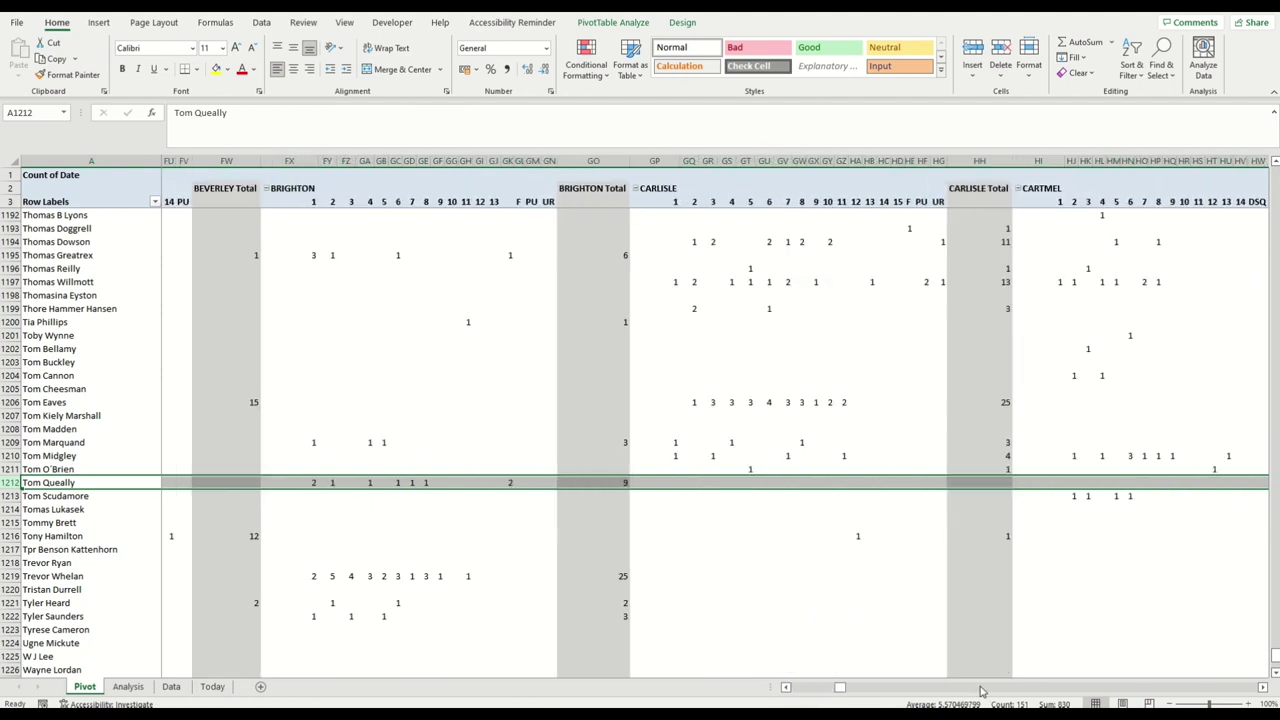
pyautogui.click(312, 486)
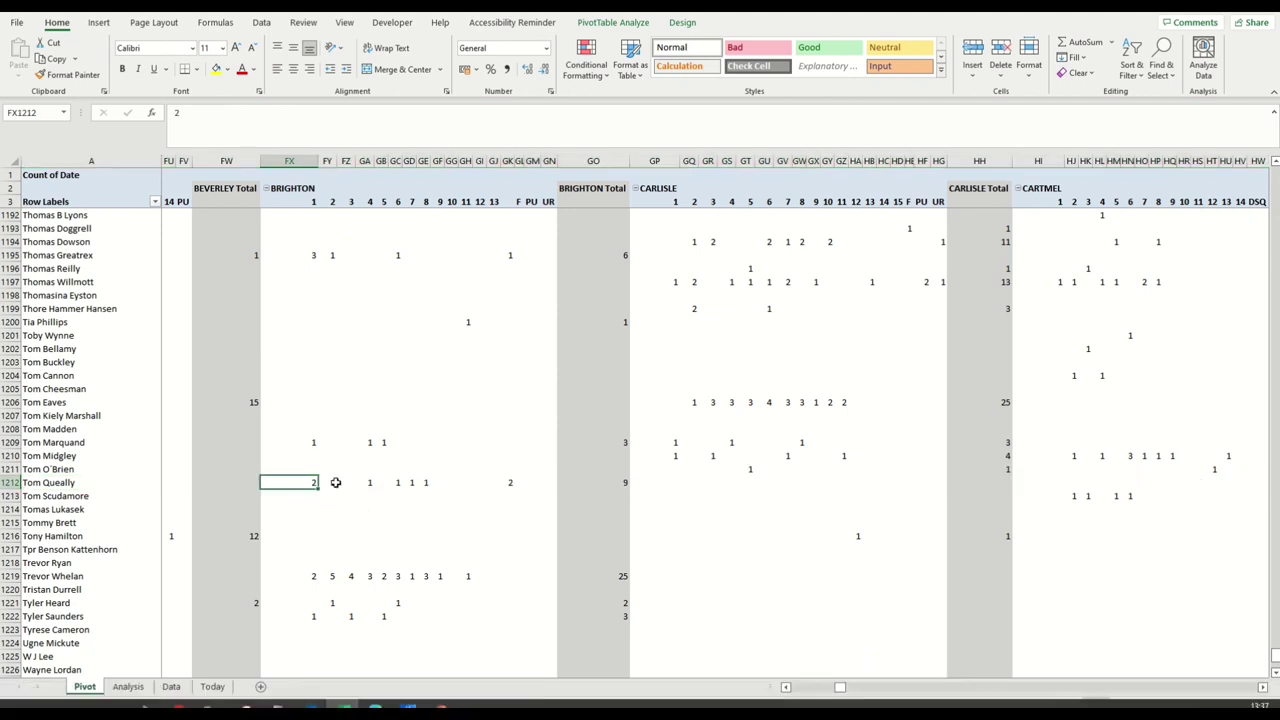
pyautogui.click(333, 484)
pyautogui.click(350, 483)
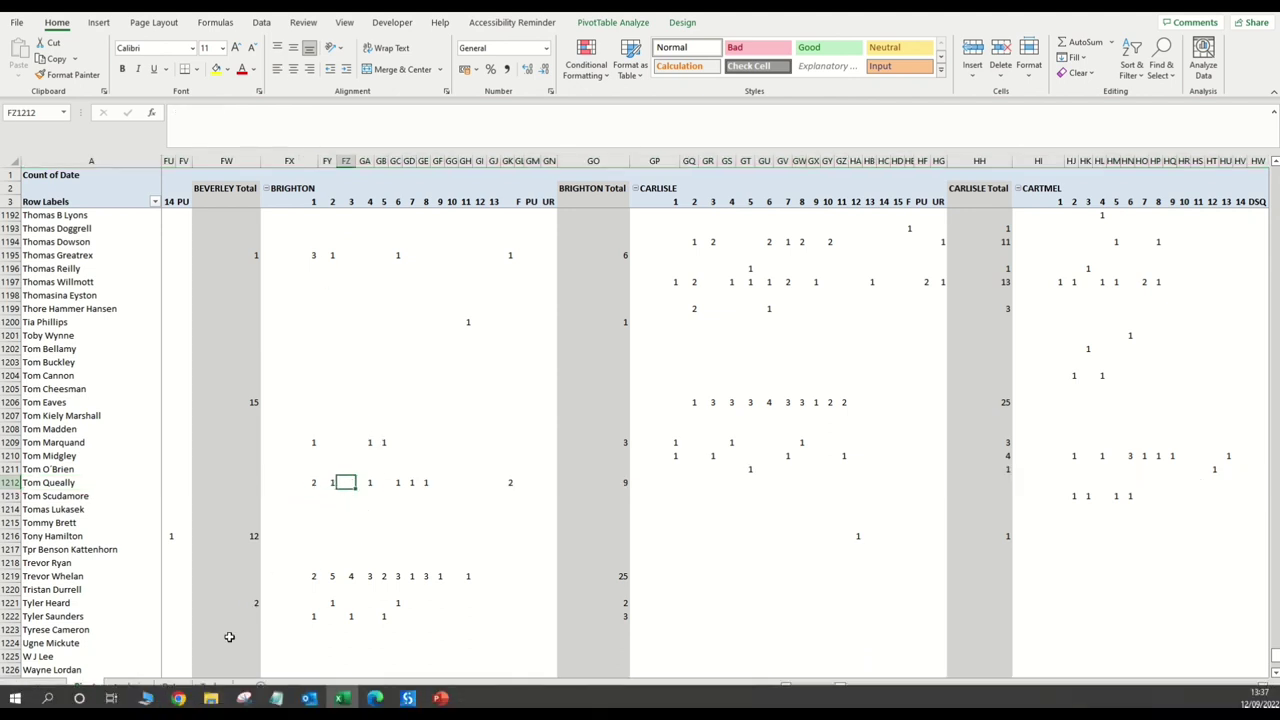
pyautogui.click(128, 686)
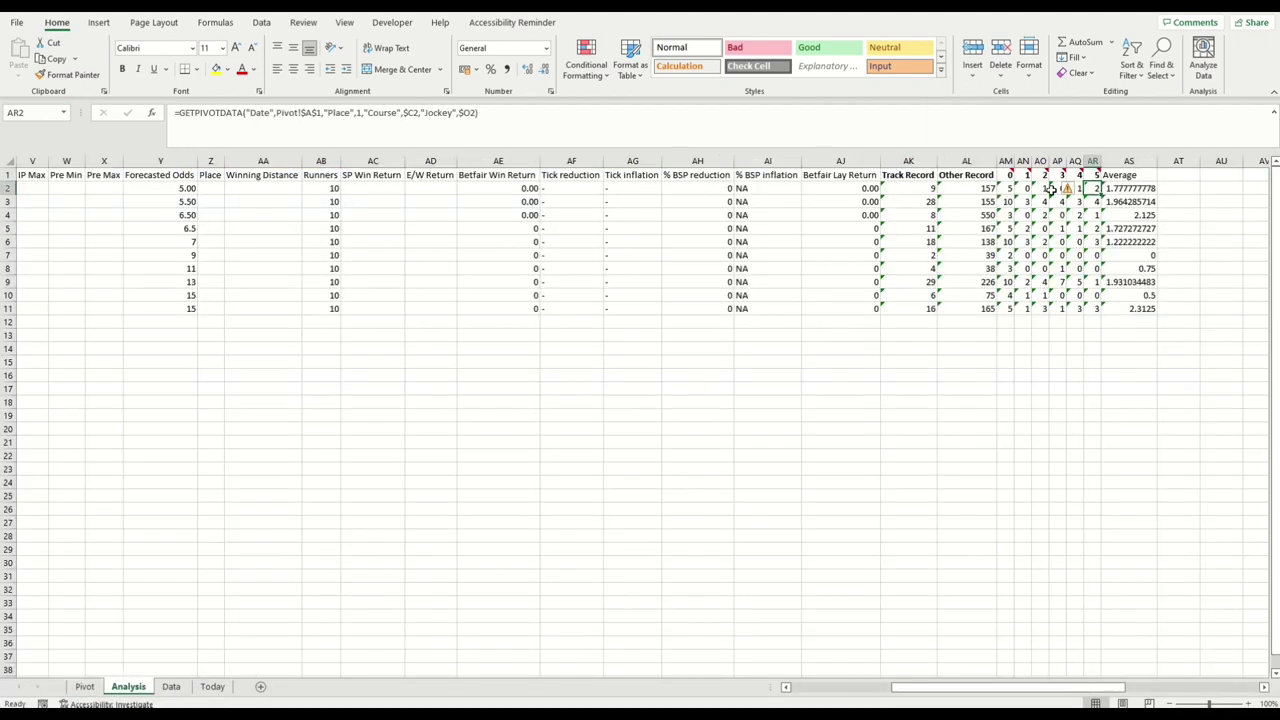
pyautogui.click(1010, 188)
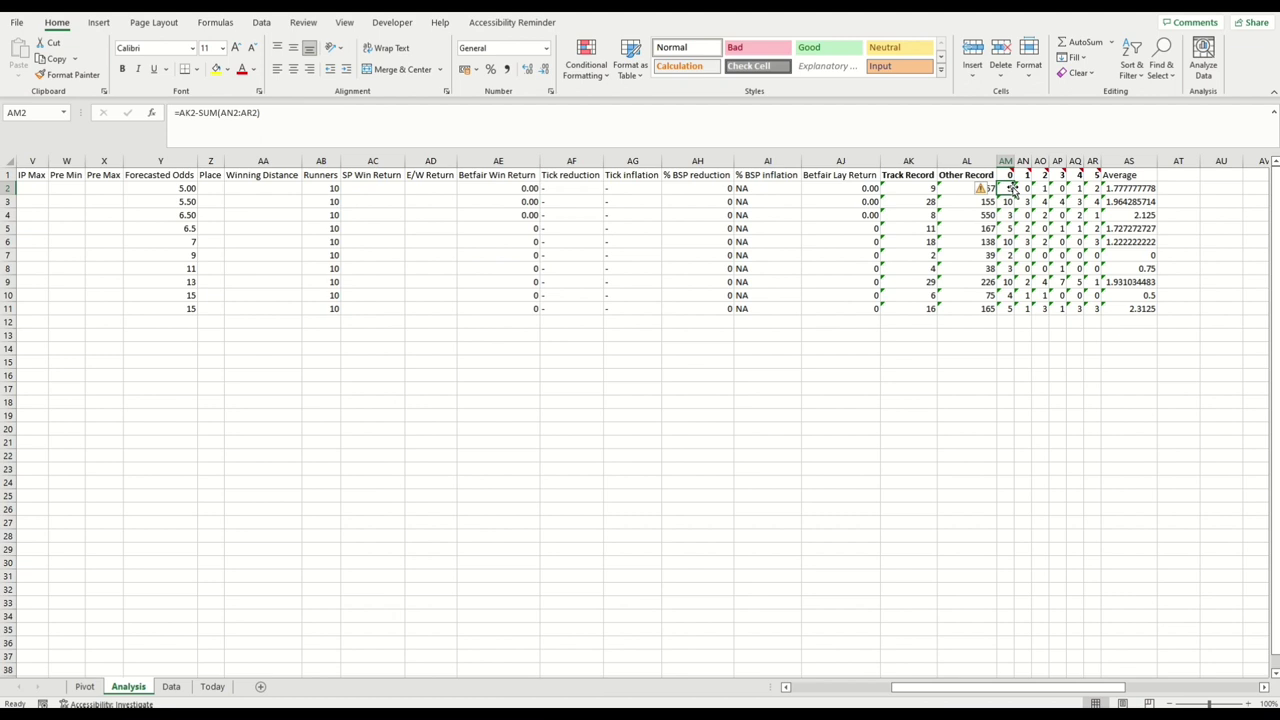
# Step: Examine the GETPIVOTDATA formulas for each place score in AN2:AQ2 and the SUMPRODUCT formula in the Average cell AS2
pyautogui.click(1027, 189)
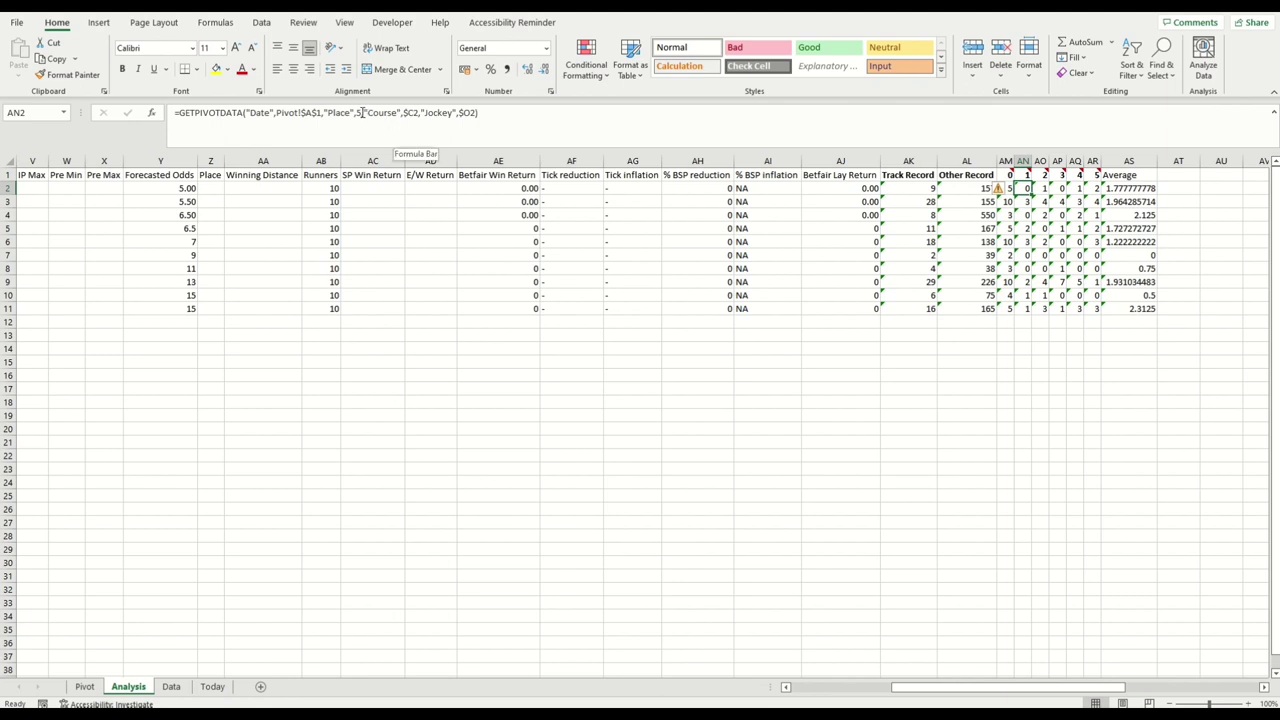
pyautogui.press('Right')
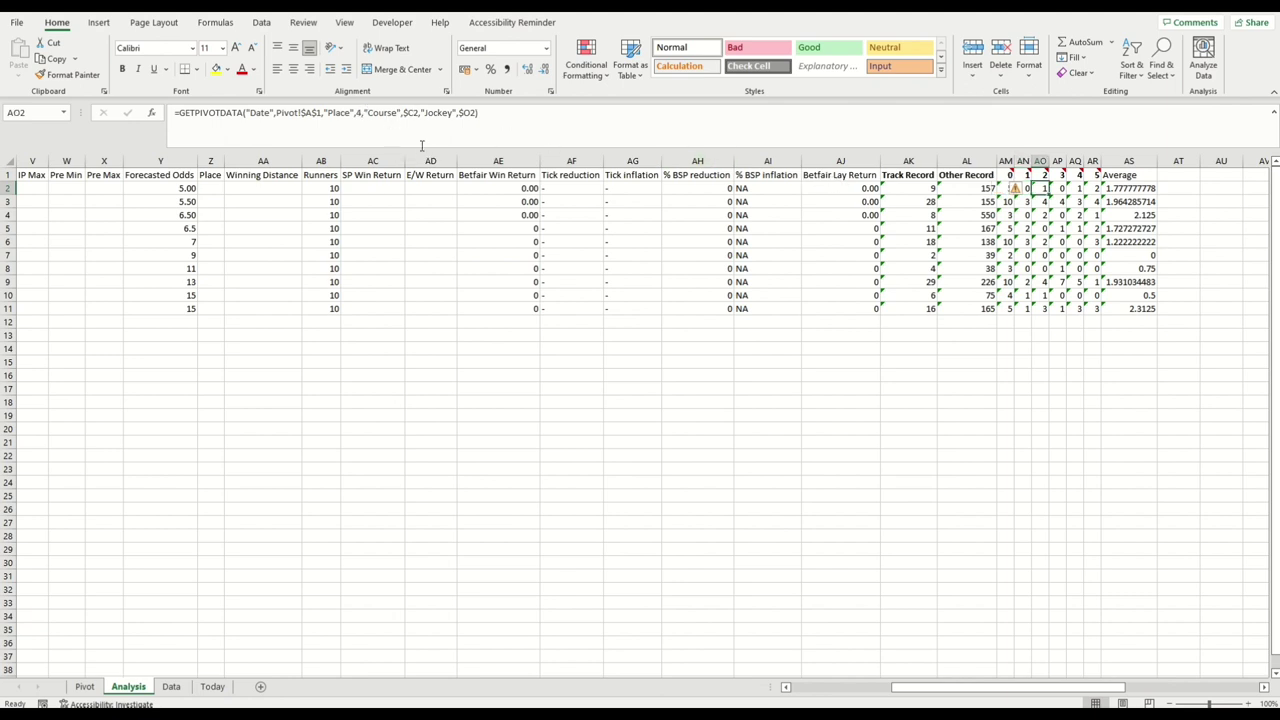
pyautogui.press('Right')
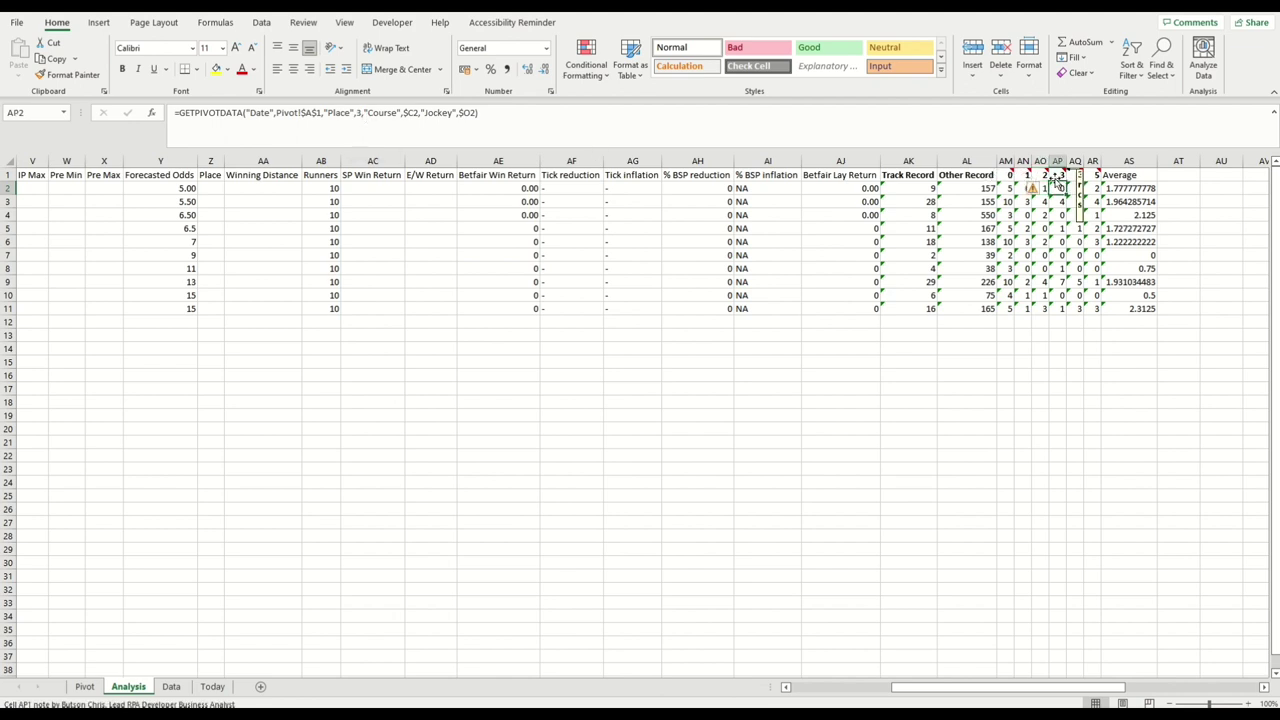
pyautogui.press('Right')
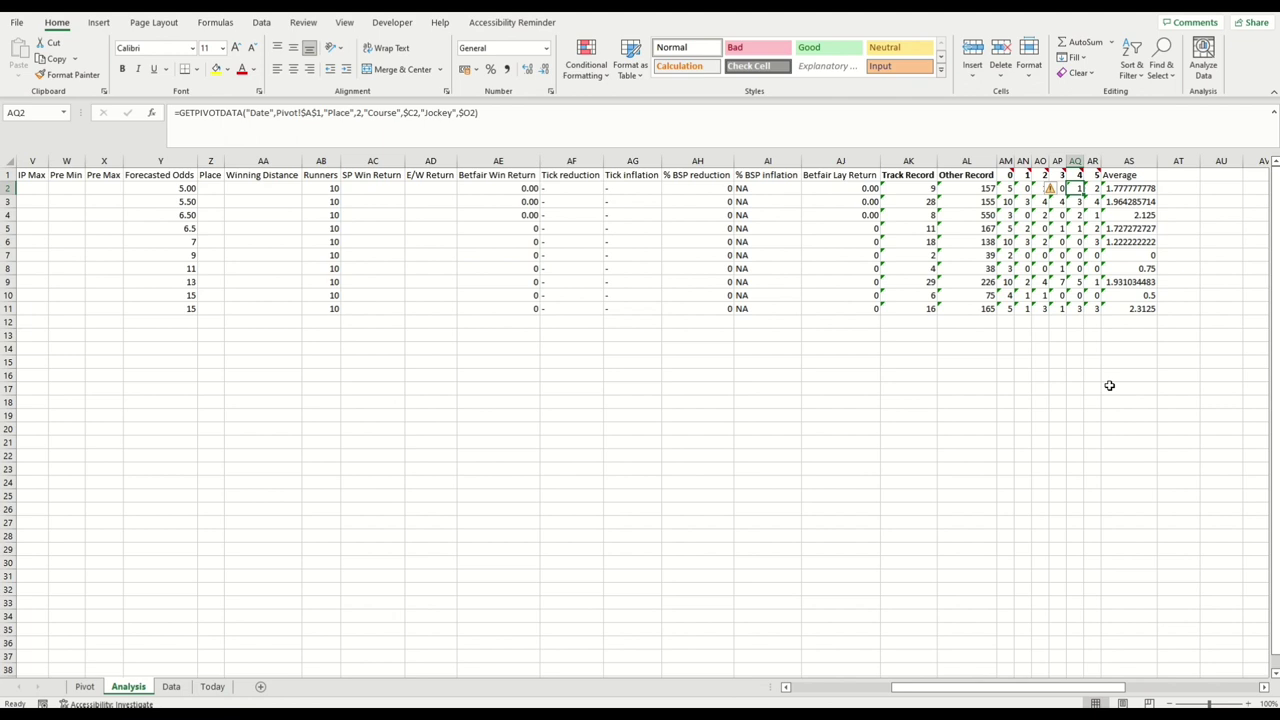
pyautogui.click(1132, 193)
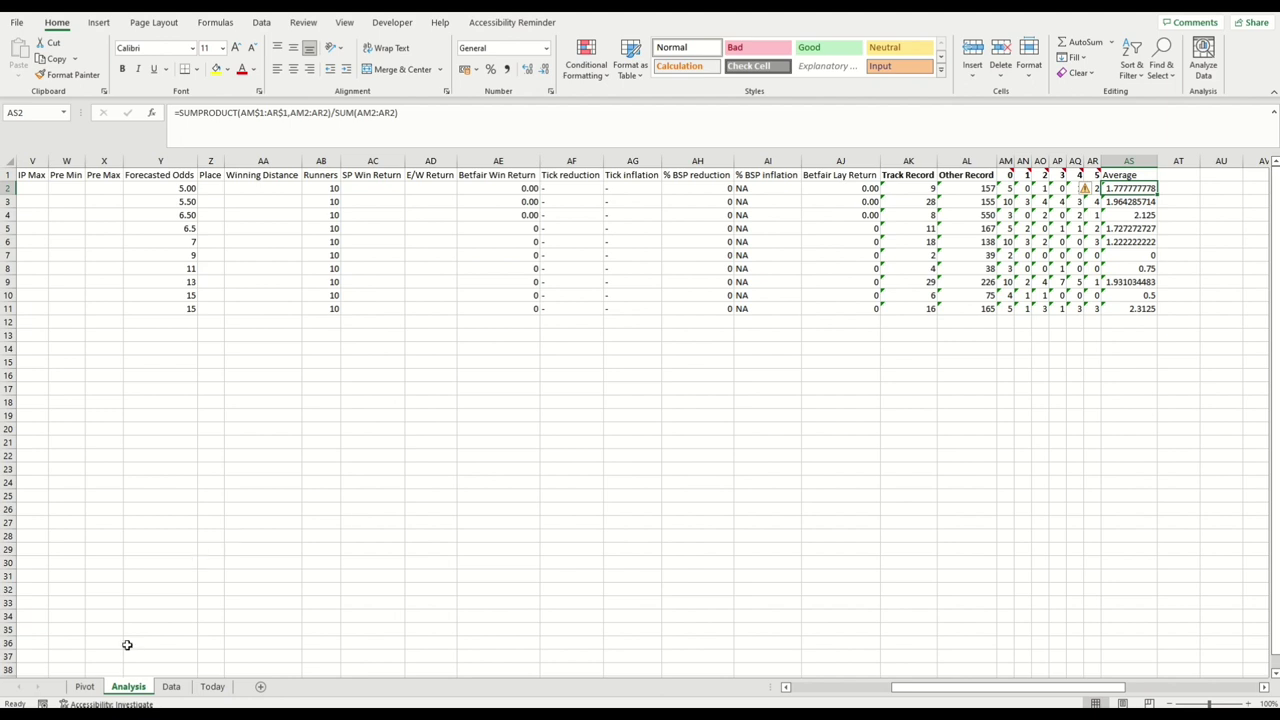
# Step: Copy the 17:30 KEMPTON Nursery race, rows 72 to 83 across all table columns, from the Today sheet
pyautogui.click(86, 687)
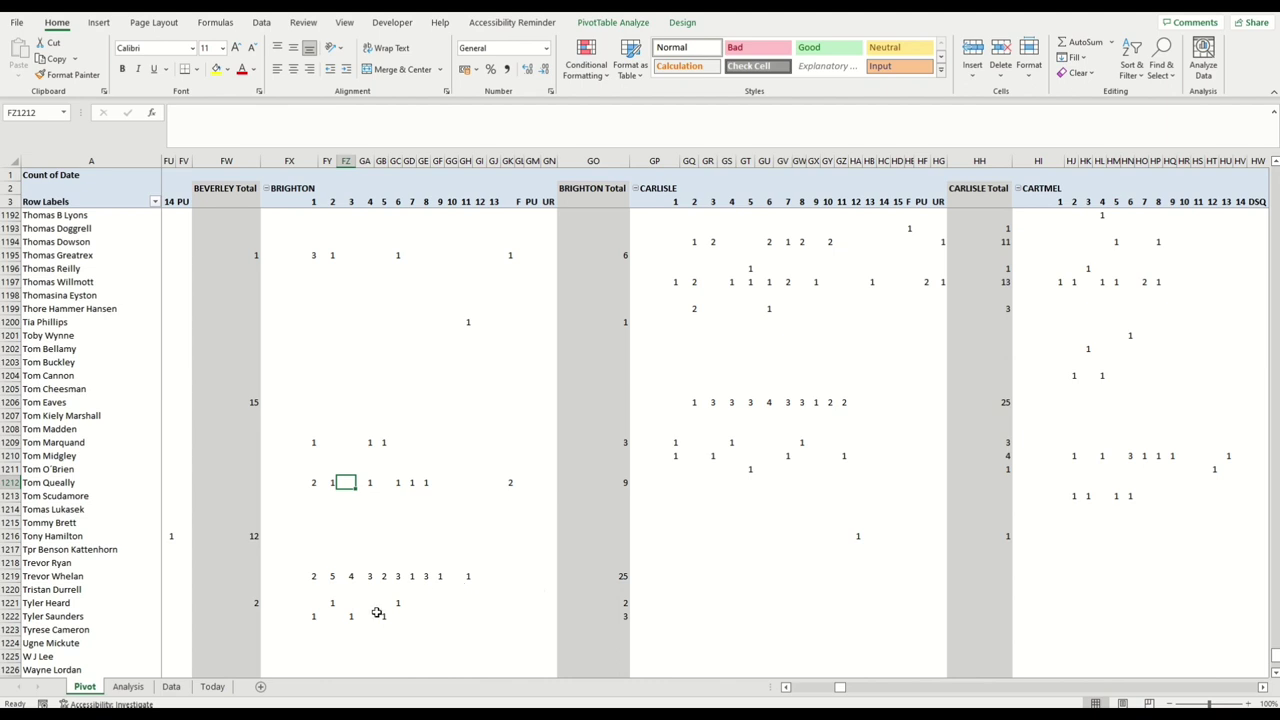
pyautogui.click(212, 686)
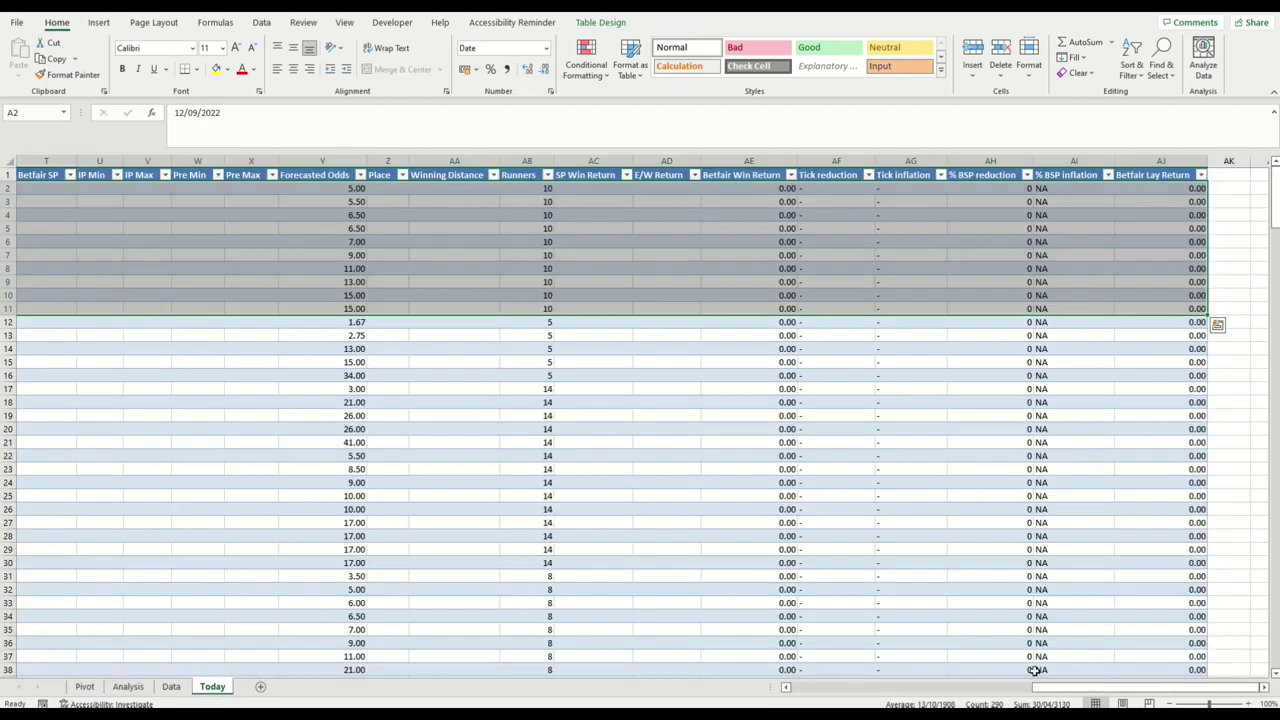
pyautogui.moveTo(1100, 687); pyautogui.dragTo(860, 687)
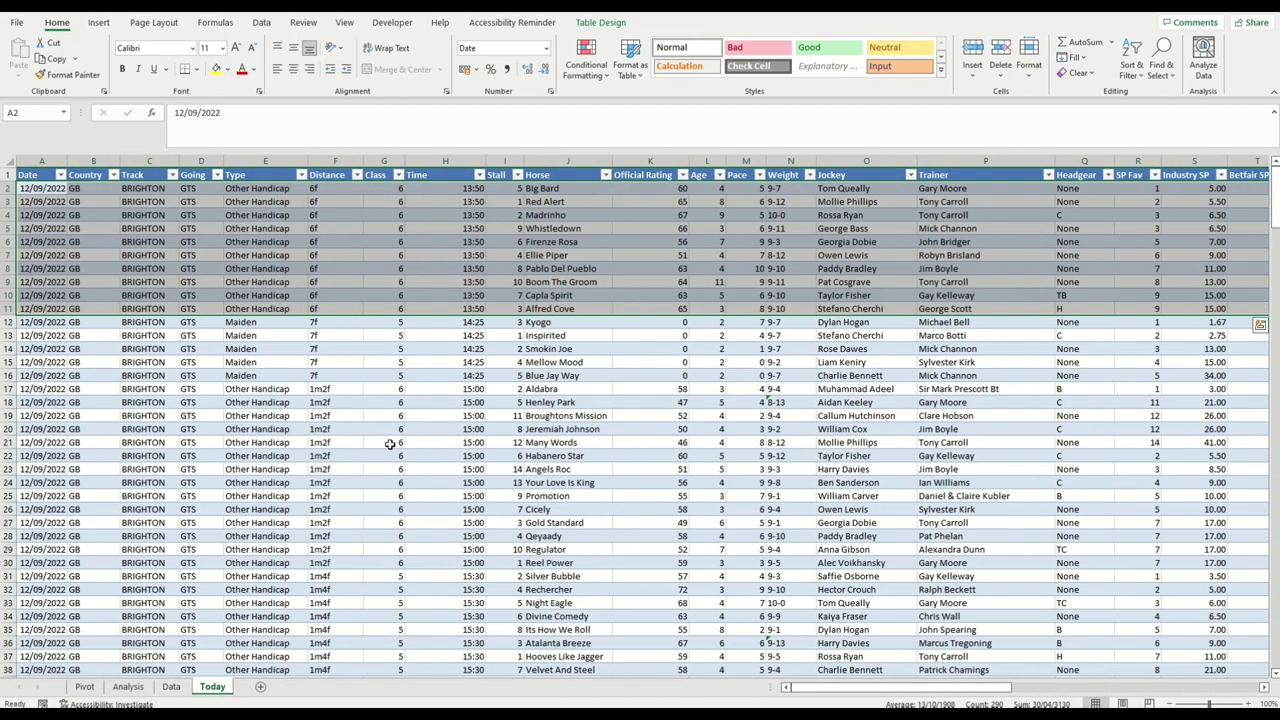
pyautogui.scroll(-20, 400, 442)
pyautogui.scroll(-4, 408, 440)
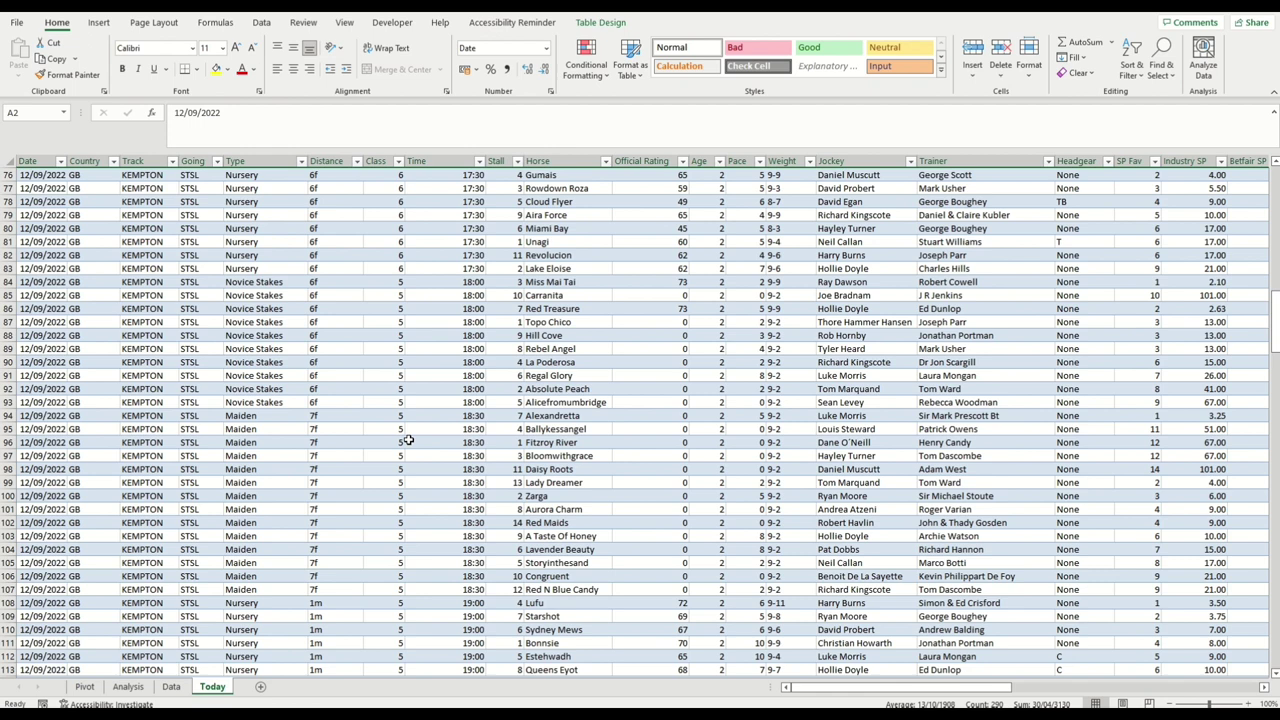
pyautogui.scroll(4, 408, 440)
pyautogui.moveTo(48, 320); pyautogui.dragTo(1183, 465)
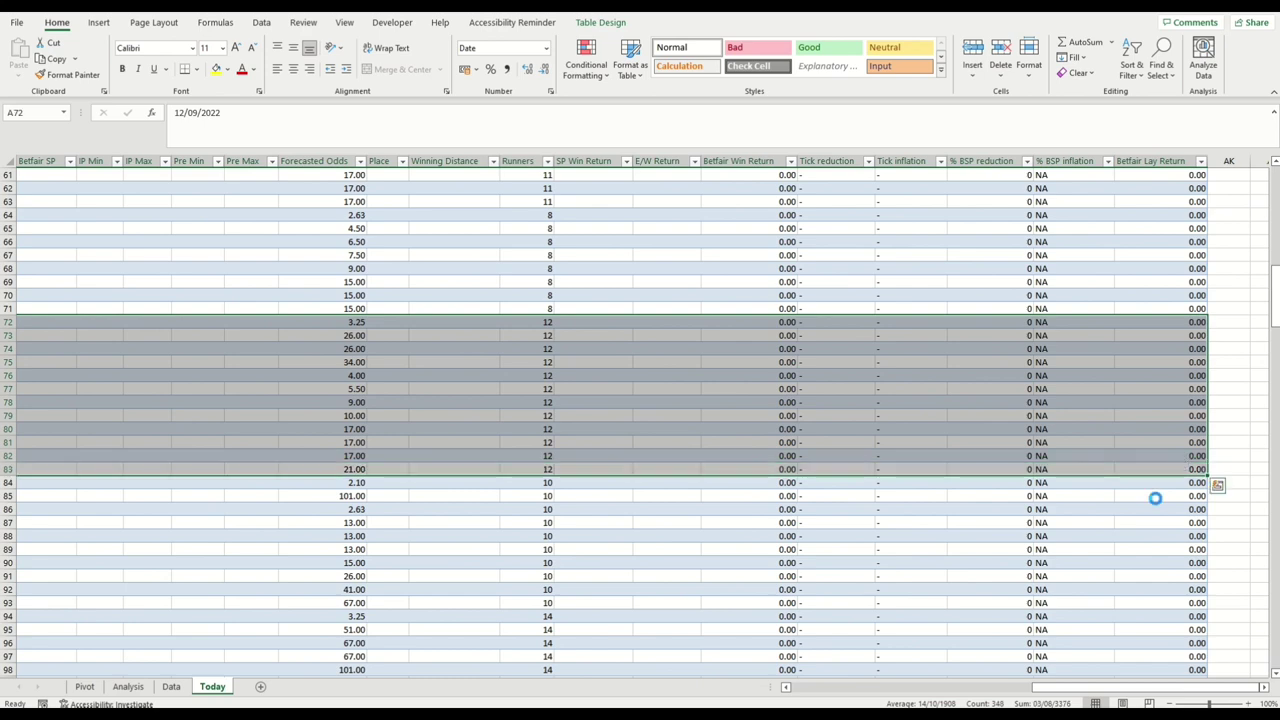
pyautogui.hotkey('ctrl', 'c')
# Step: Paste the copied race as values from A2 of the Analysis sheet and fill the AK2:AS2 formulas down to row 13
pyautogui.click(128, 686)
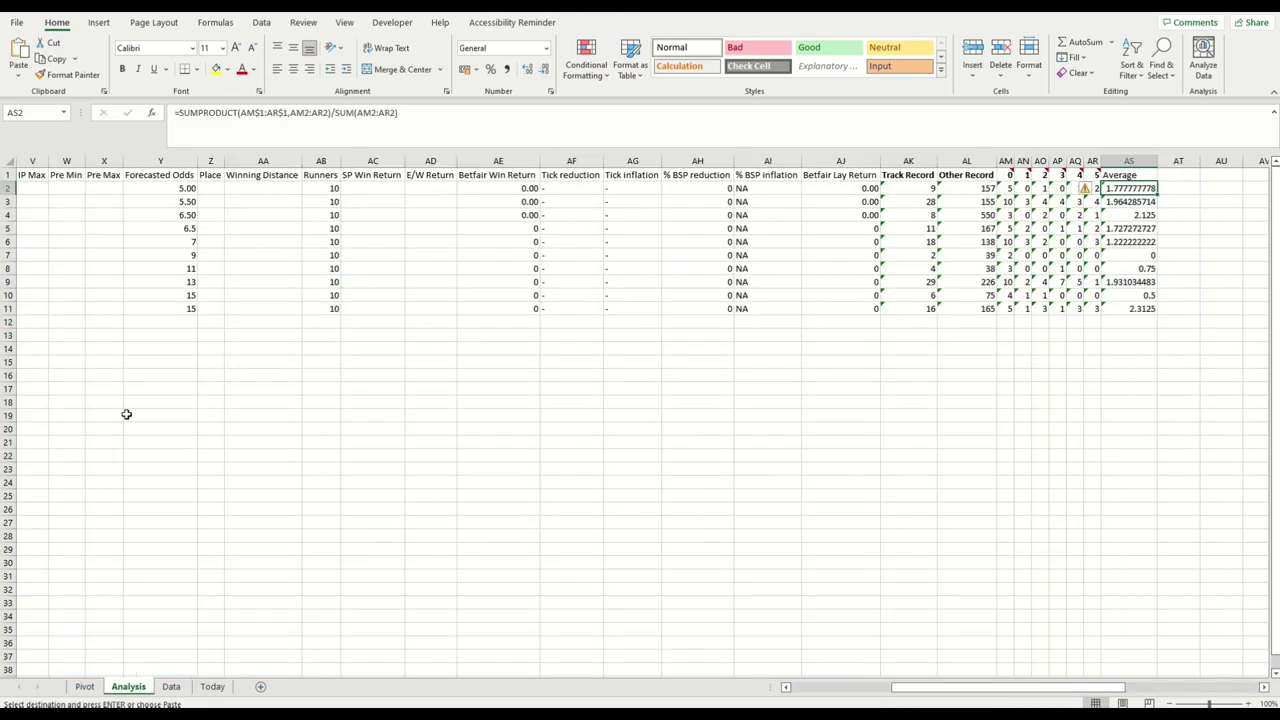
pyautogui.moveTo(935, 688); pyautogui.dragTo(755, 695)
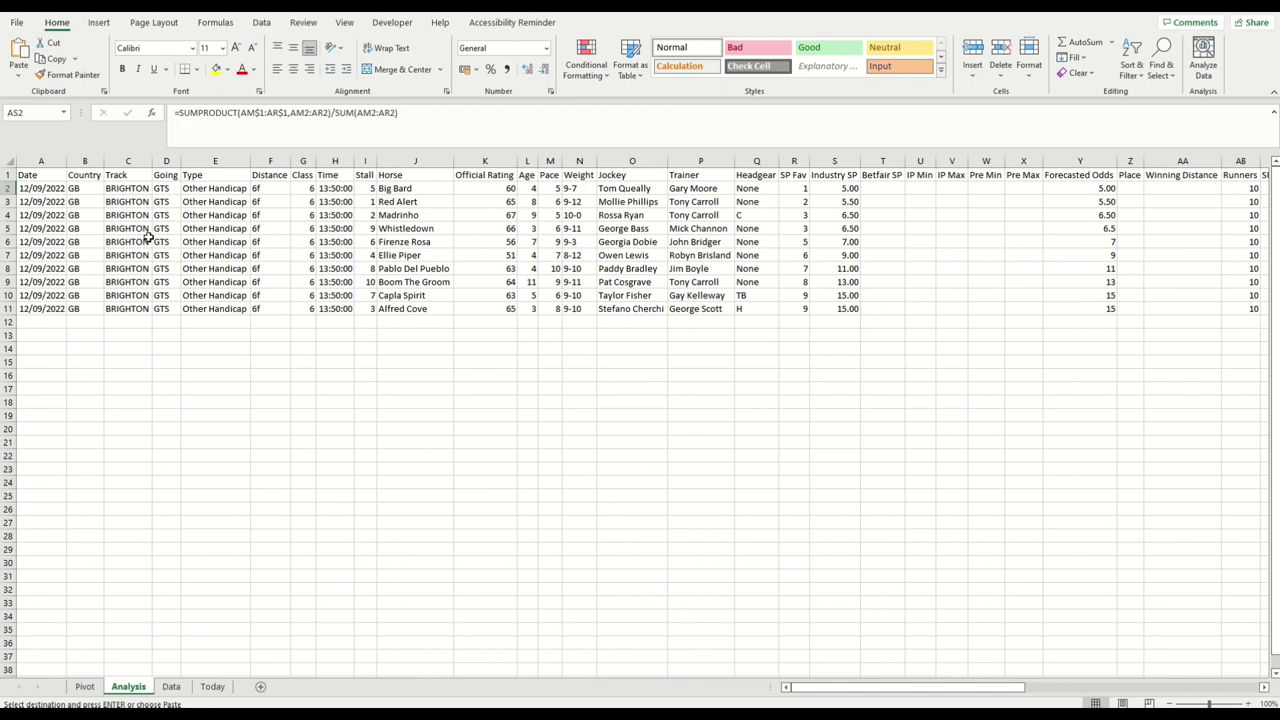
pyautogui.click(50, 190)
pyautogui.click(19, 75)
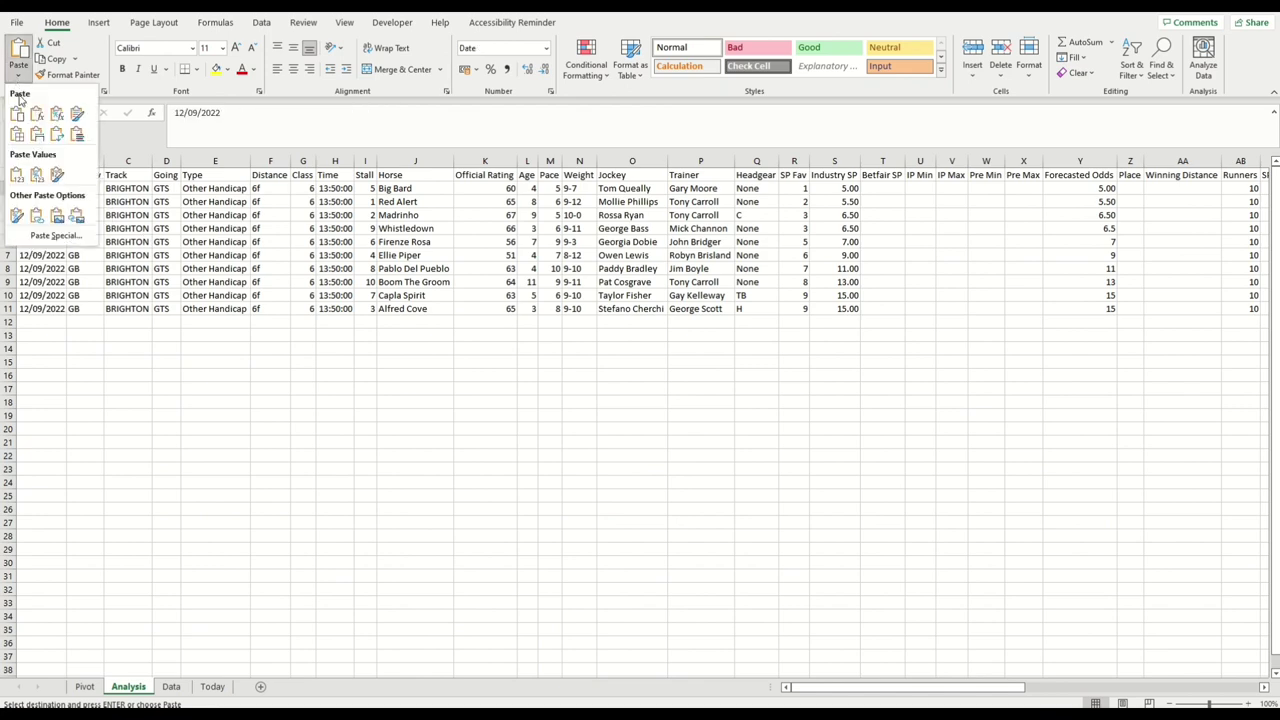
pyautogui.click(16, 174)
pyautogui.moveTo(894, 690); pyautogui.dragTo(1000, 690)
pyautogui.moveTo(888, 190); pyautogui.dragTo(1120, 338)
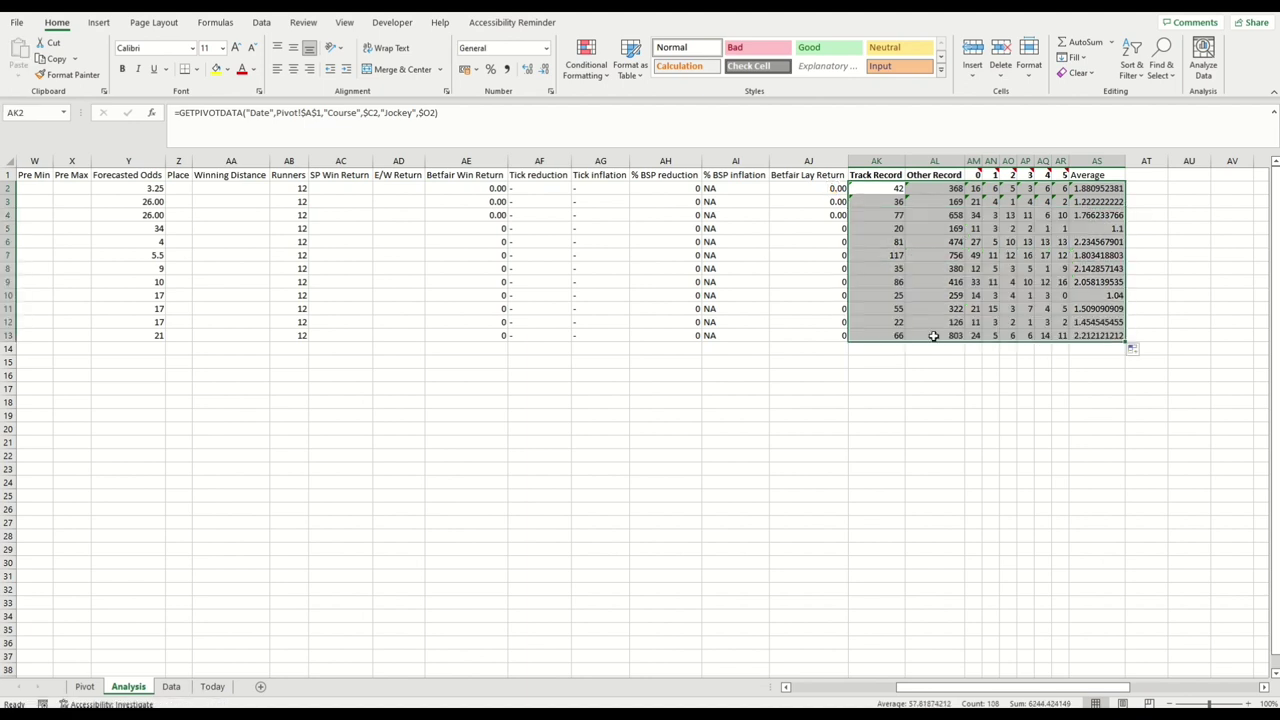
# Step: Examine the Track Record formulas in column AK for several KEMPTON jockeys, including rows 2, 3, 4, 6 and 9
pyautogui.click(893, 217)
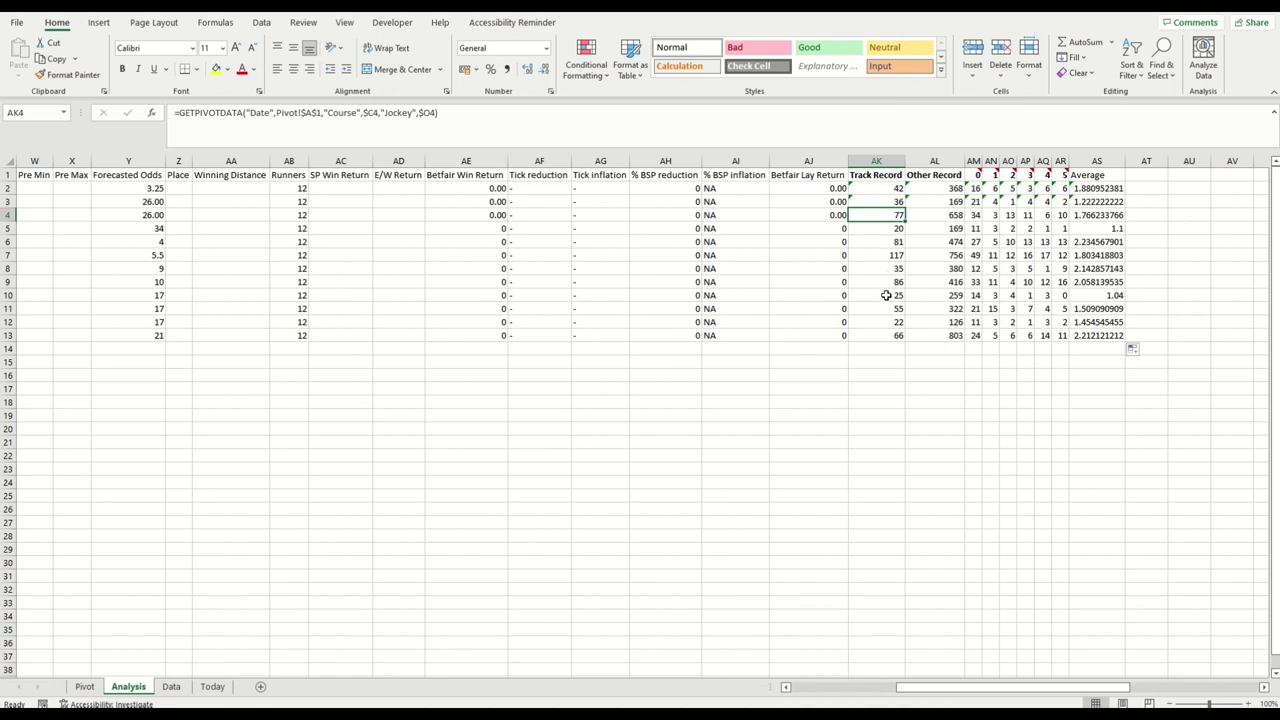
pyautogui.click(892, 280)
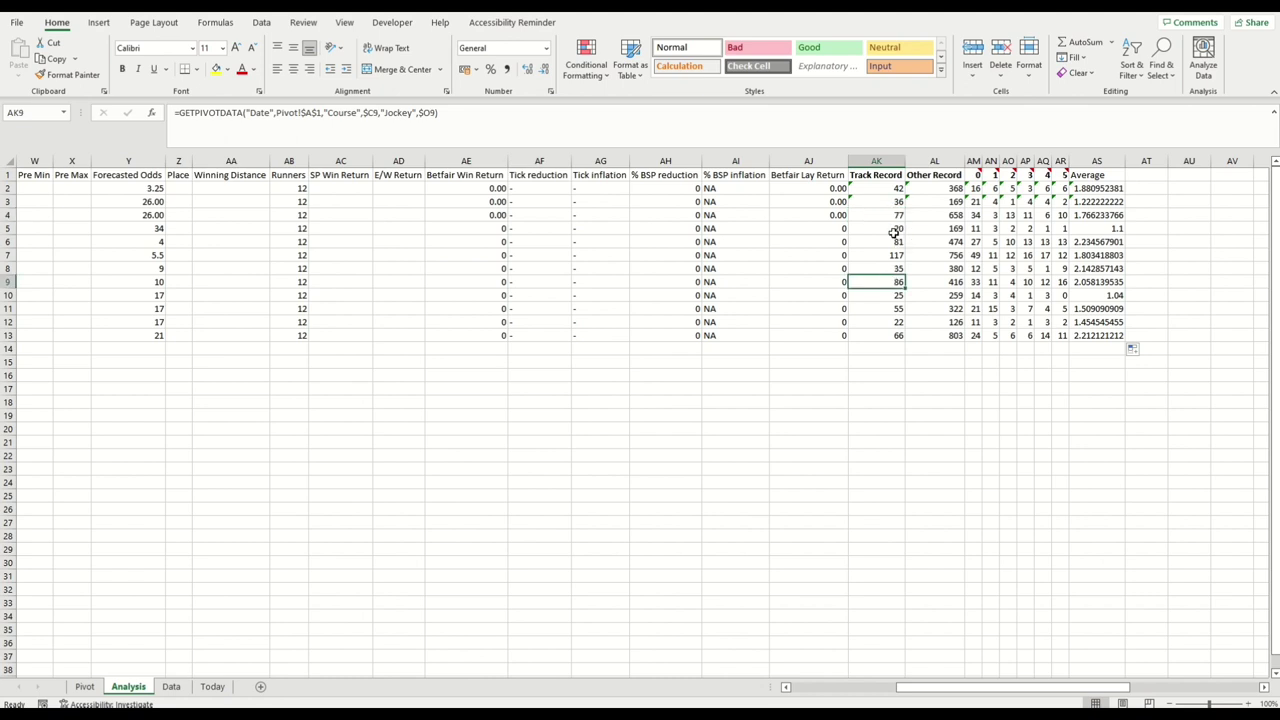
pyautogui.click(888, 215)
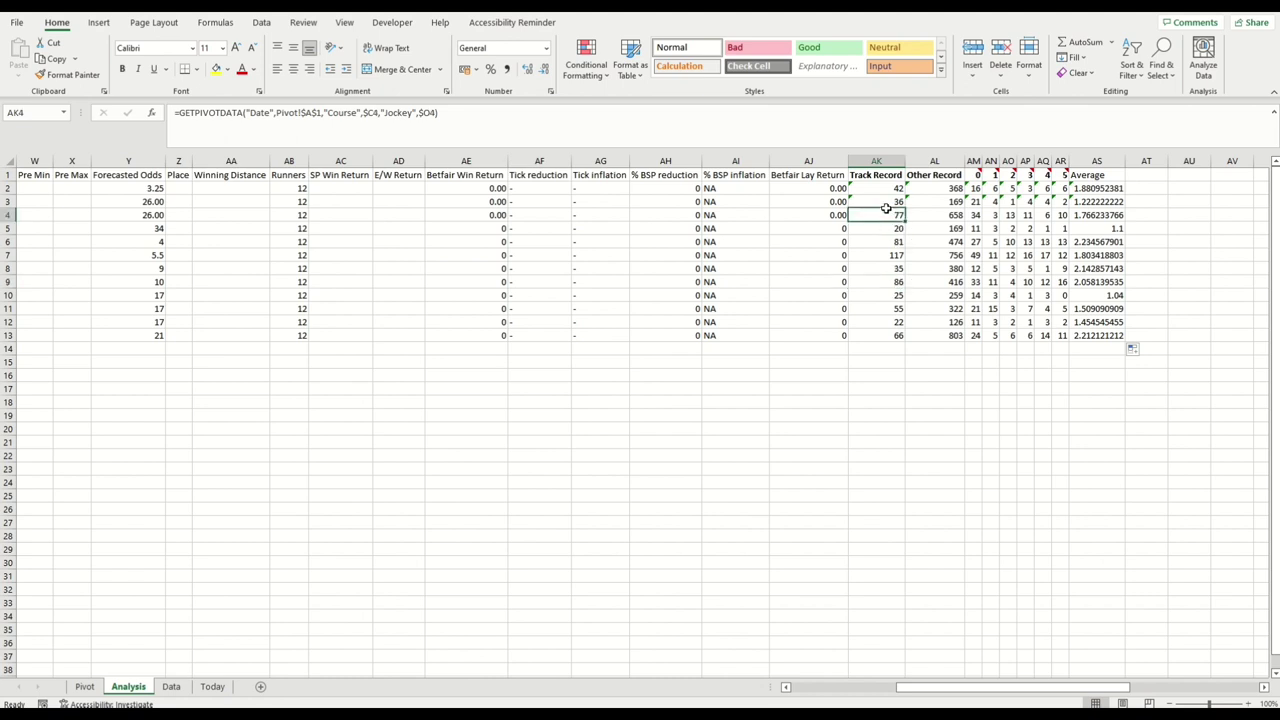
pyautogui.click(883, 190)
pyautogui.click(884, 203)
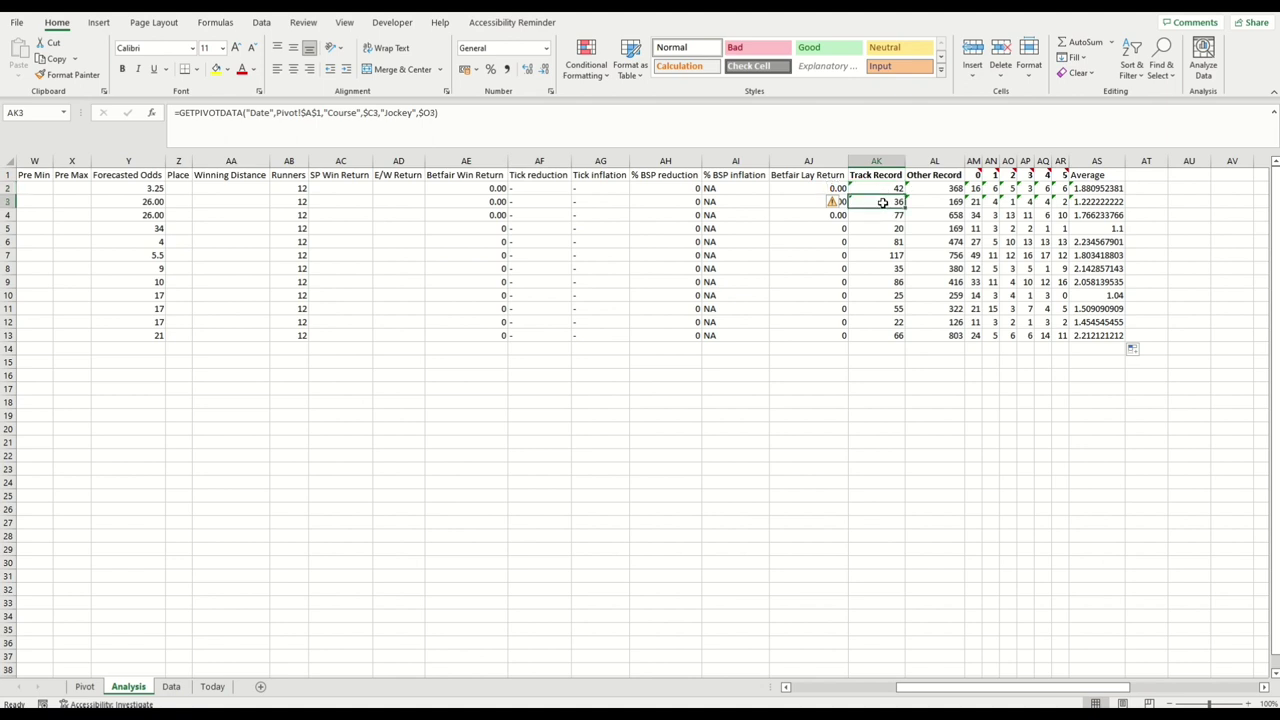
pyautogui.click(885, 215)
pyautogui.click(887, 245)
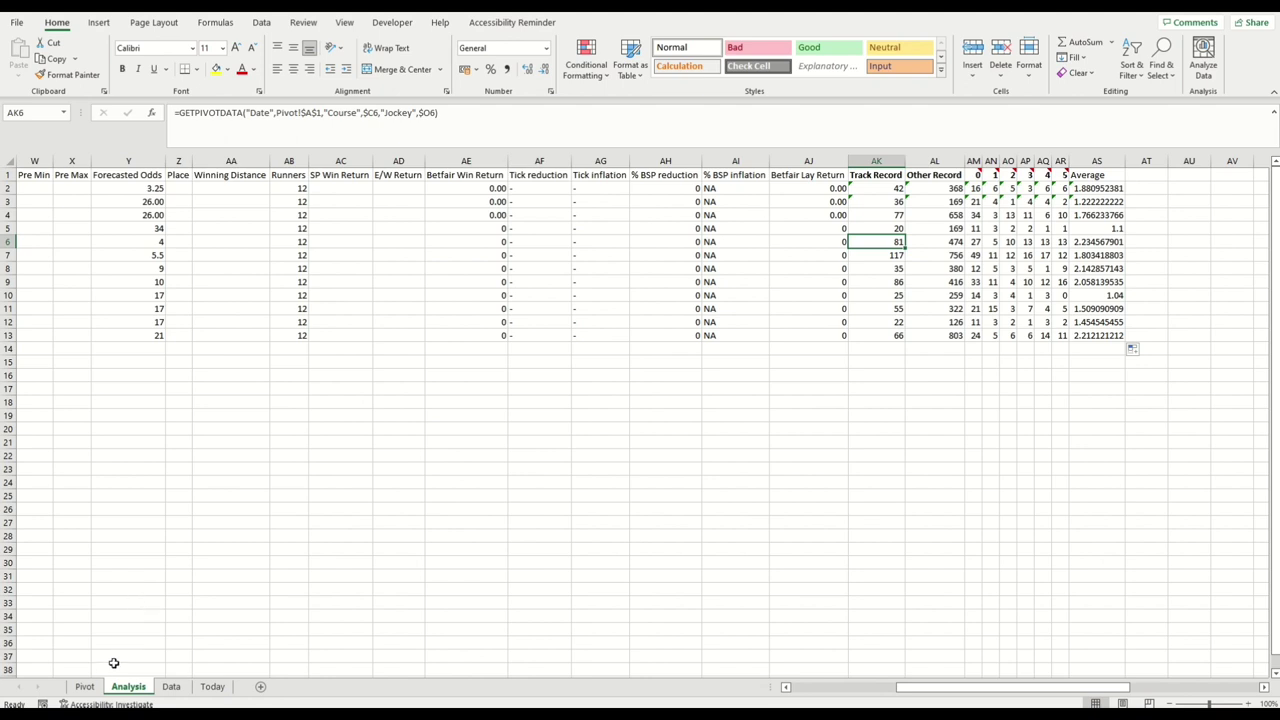
# Step: Review the Pivot and Data sheets that feed the formulas and return to the Analysis sheet
pyautogui.click(85, 686)
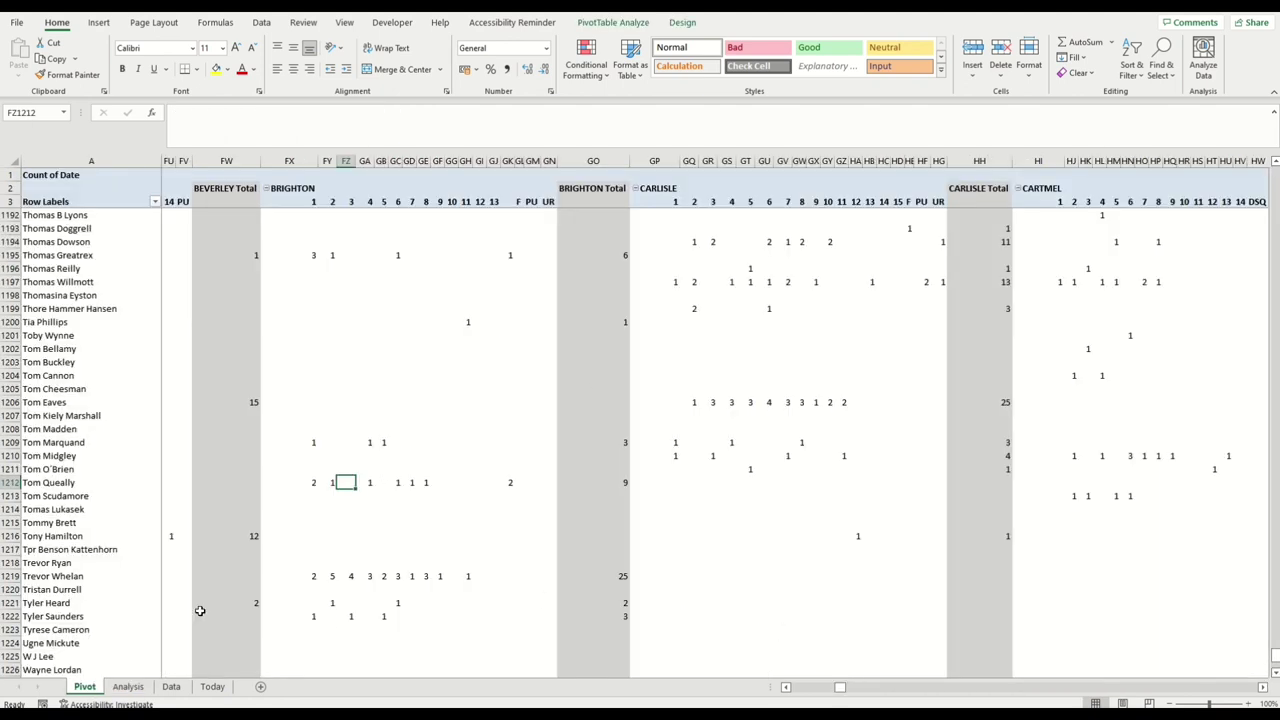
pyautogui.click(171, 686)
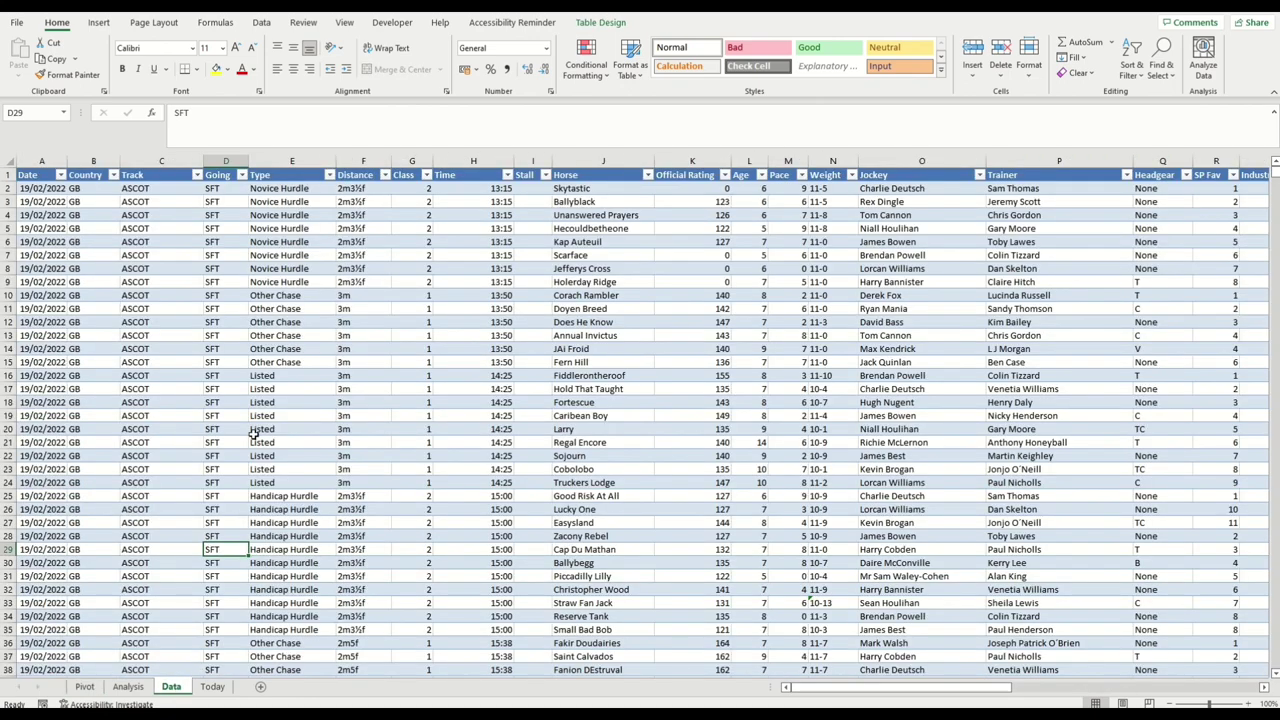
pyautogui.click(128, 686)
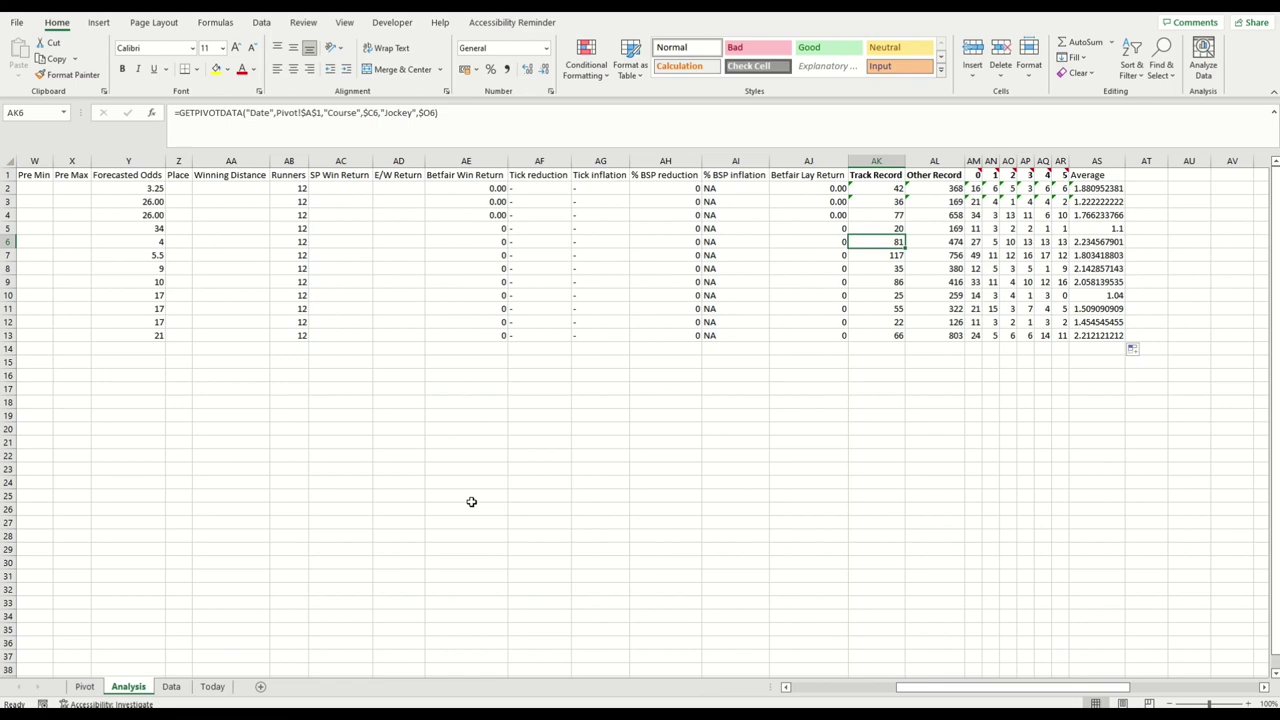